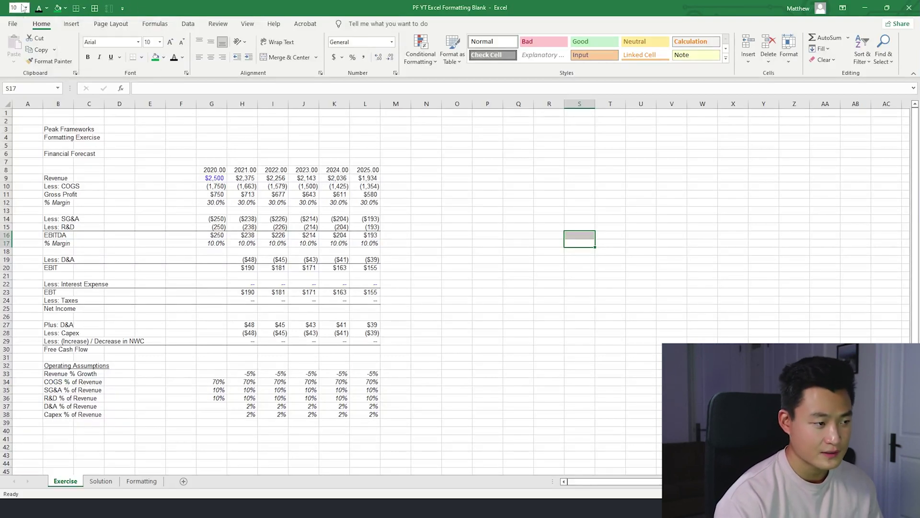
click(161, 146)
click(394, 194)
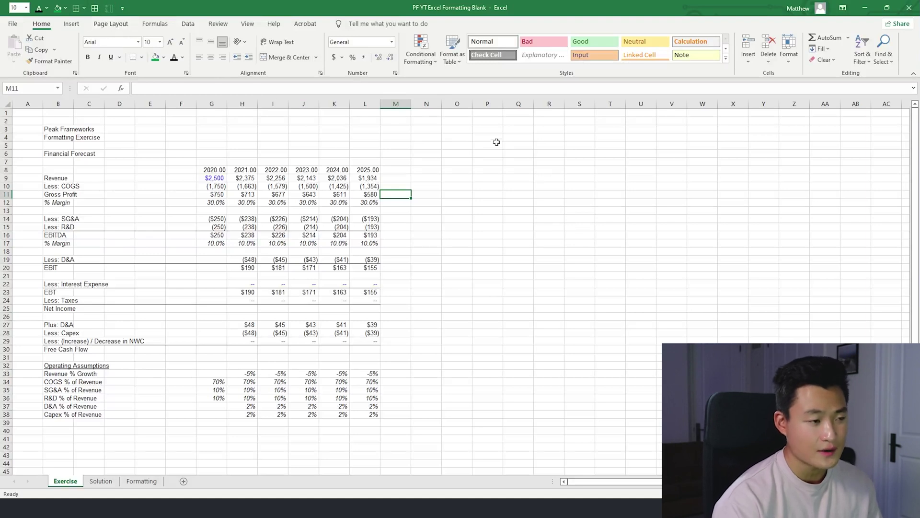
click(501, 153)
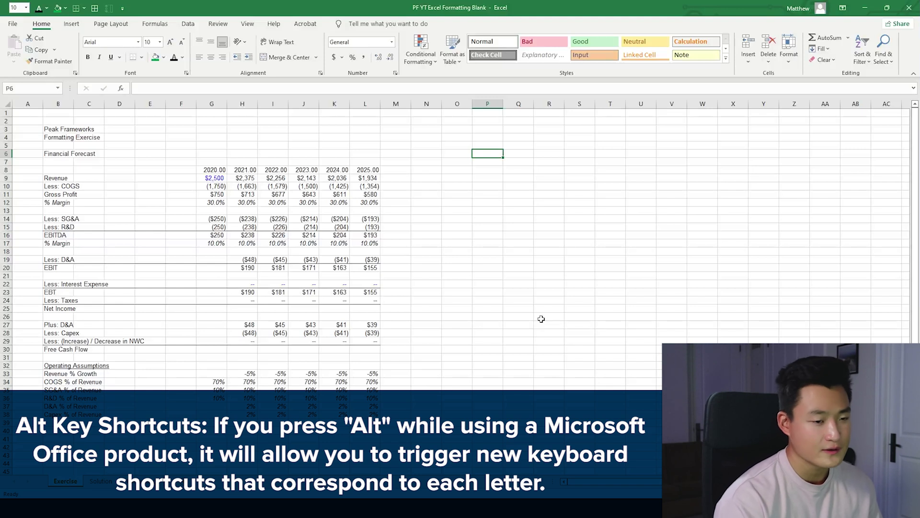
key(Left)
key(alt)
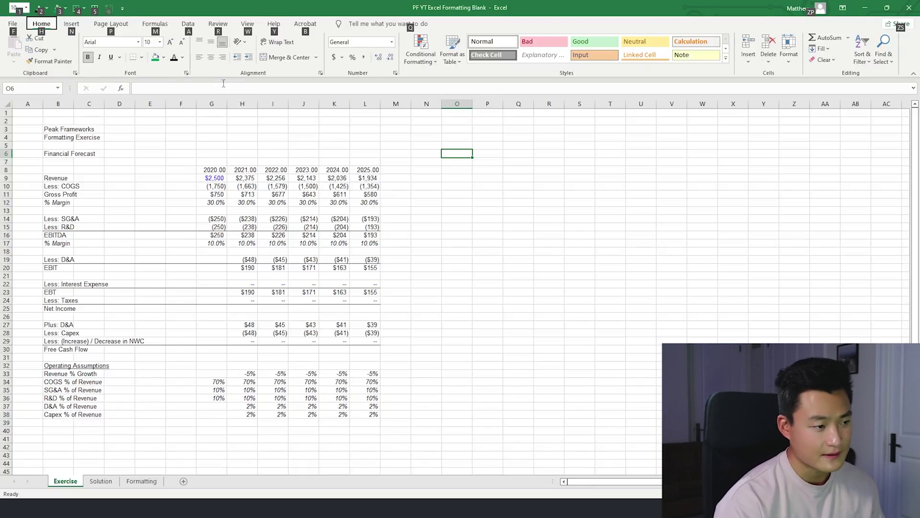
key(n)
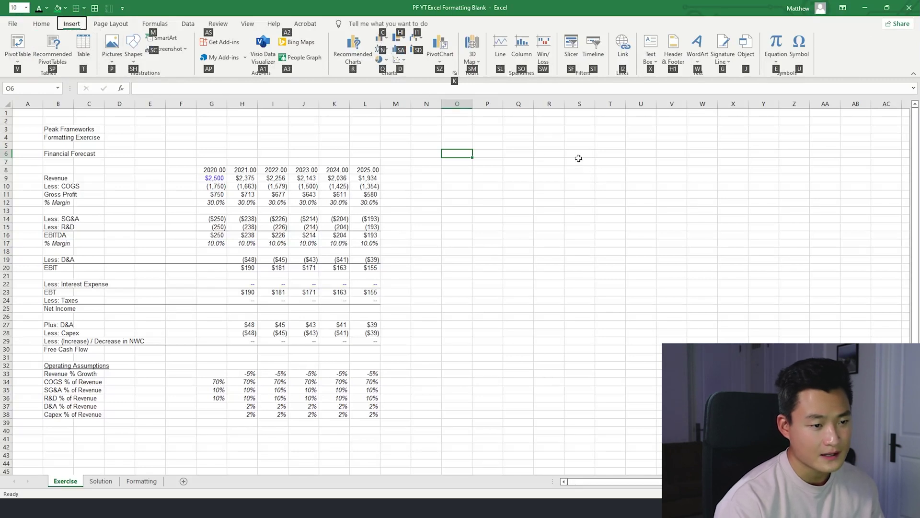
click(384, 39)
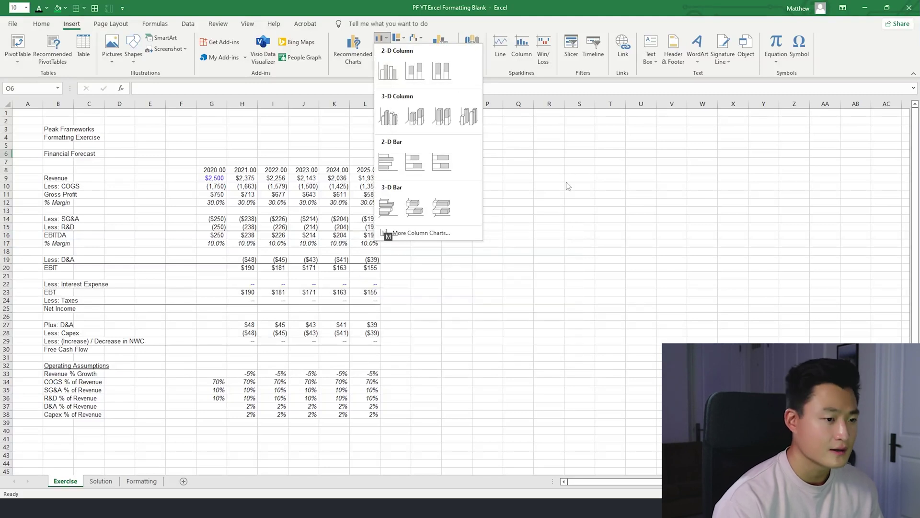
key(Escape)
click(598, 221)
Preview a 2-D clustered column chart of the 2020 to 2025 revenue figures, without inserting it.
drag(213, 178, 361, 179)
key(alt)
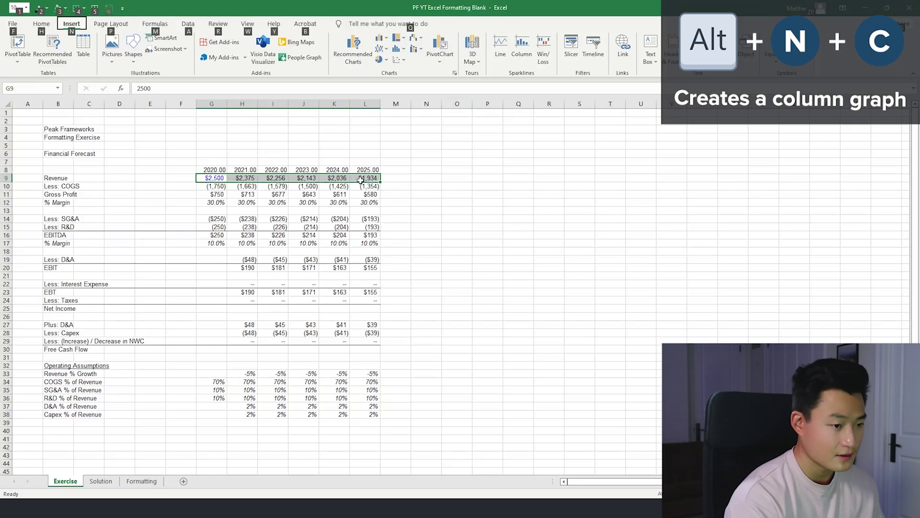
key(n)
key(c)
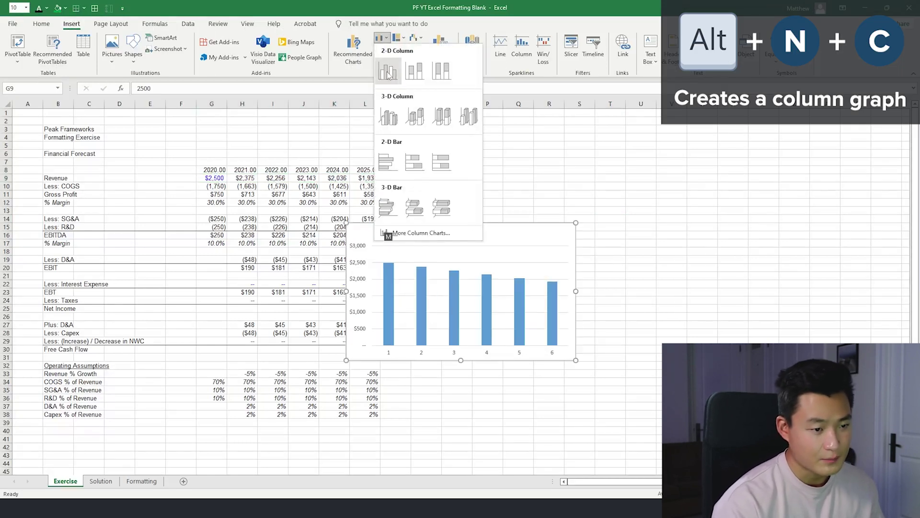
key(Escape)
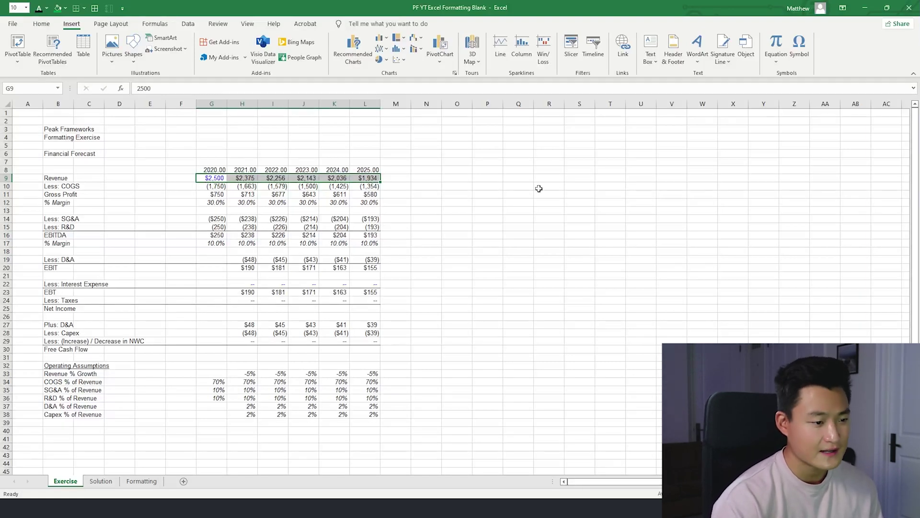
Copy the 2023 EBITDA cell with its formatting into P8 and clear that pasted cell.
click(518, 190)
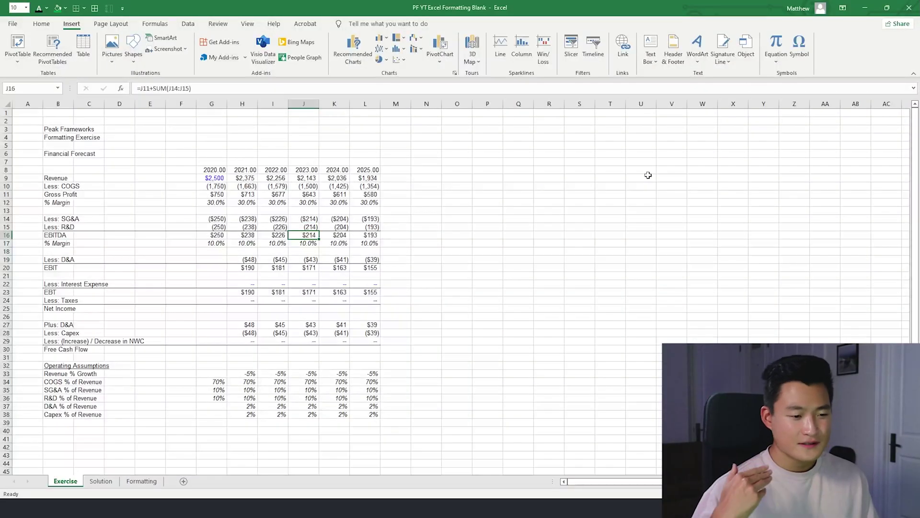
key(ctrl+c)
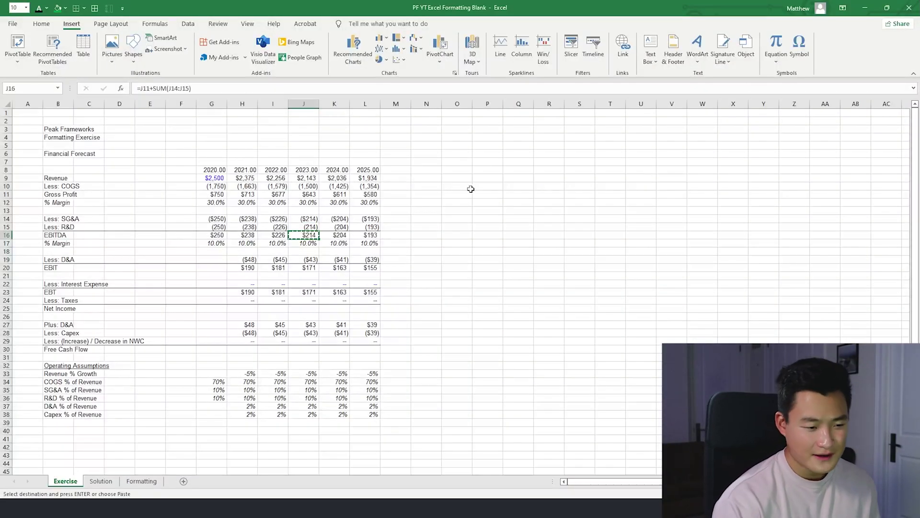
key(Left)
key(Left)
key(Down)
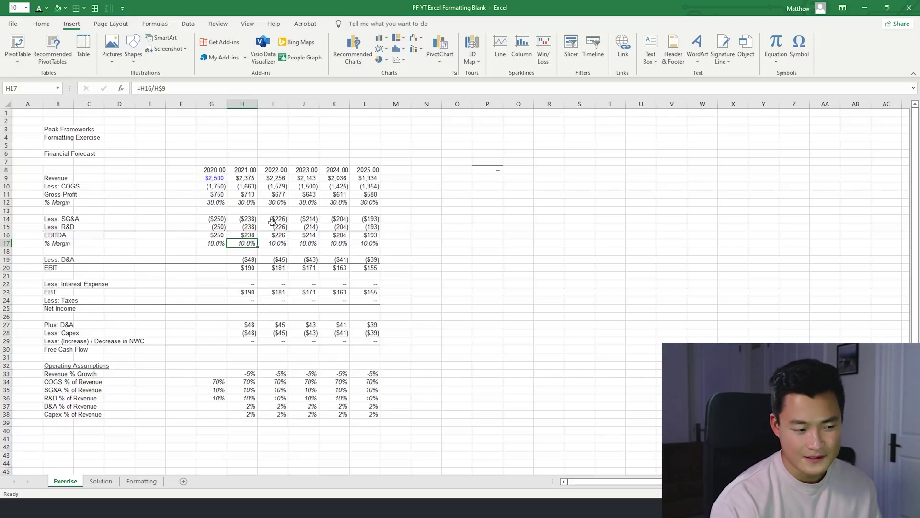
click(276, 179)
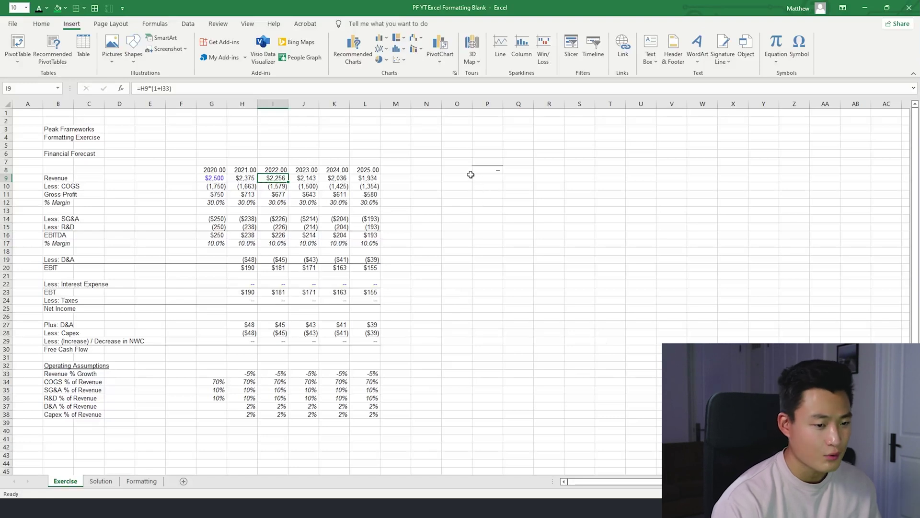
click(485, 171)
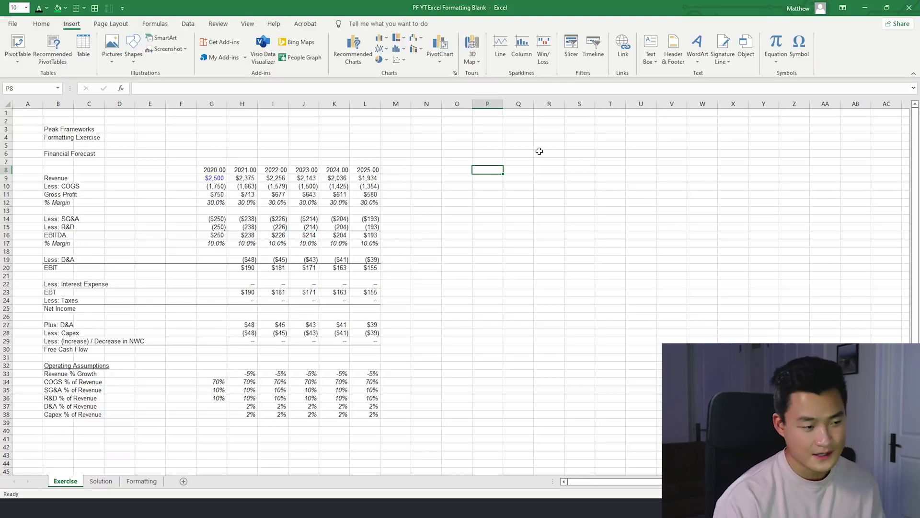
Open the Excel options for customizing the Quick Access Toolbar and browse the command categories available for it.
drag(488, 203, 489, 210)
click(641, 194)
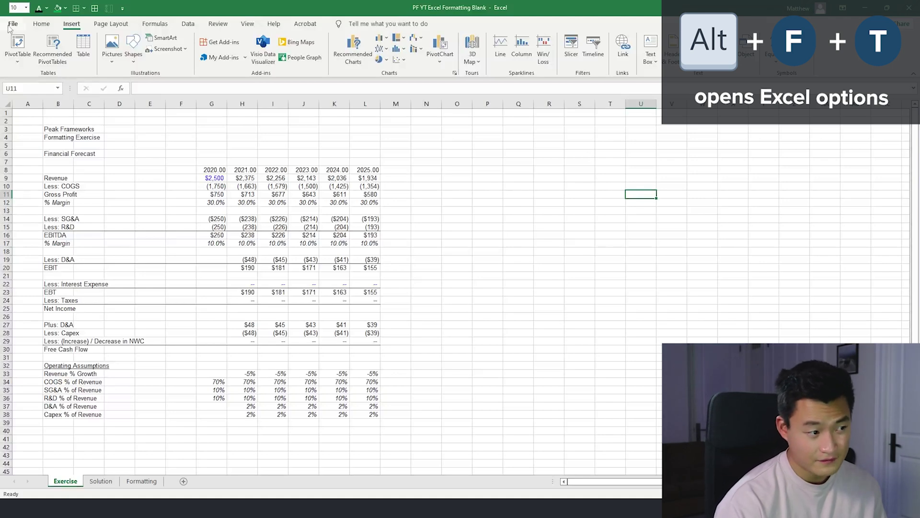
key(alt+f)
key(t)
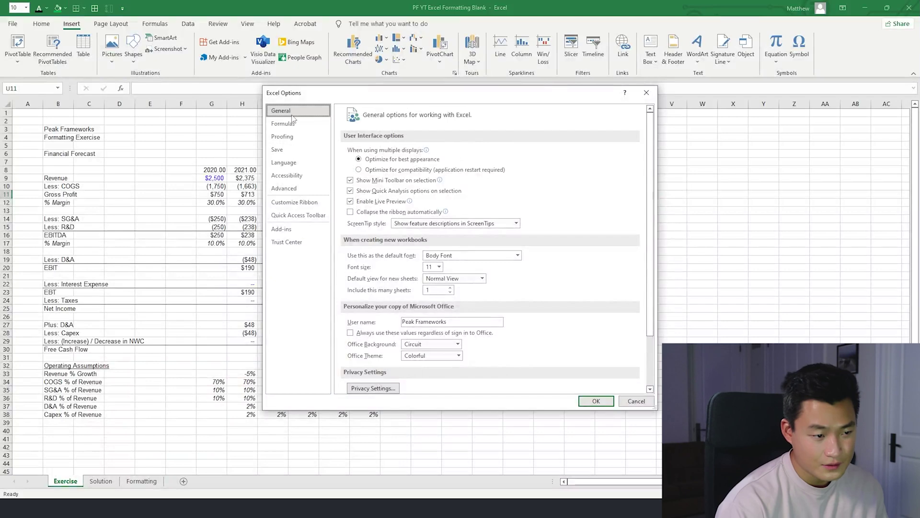
click(322, 218)
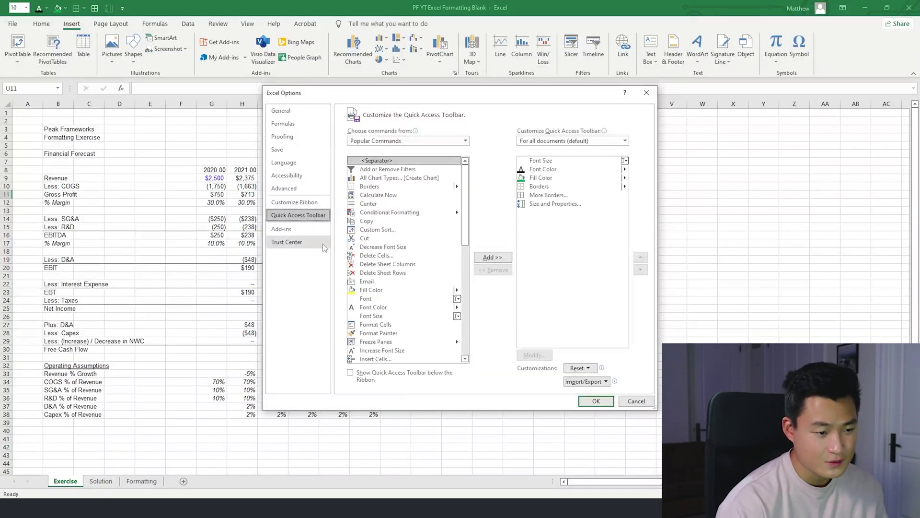
click(394, 142)
click(381, 169)
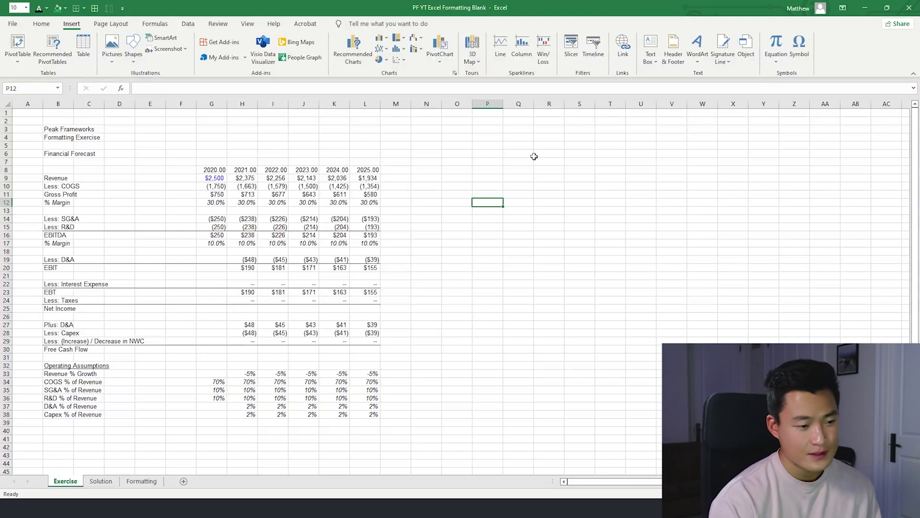
key(Up)
key(Left)
key(Left)
key(Left)
key(Left)
key(Left)
key(Left)
key(Left)
key(Left)
key(Left)
key(Left)
key(Left)
key(Left)
key(Left)
key(Left)
key(Left)
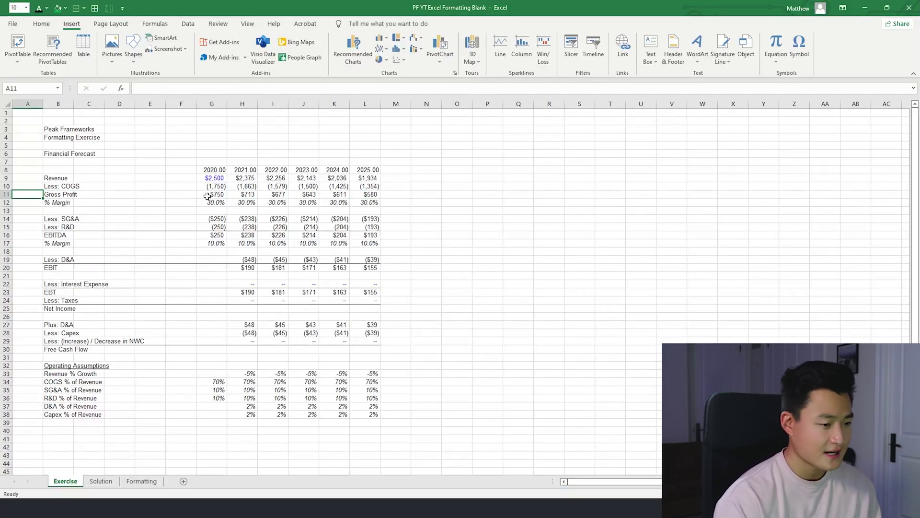
drag(59, 179, 345, 439)
click(456, 268)
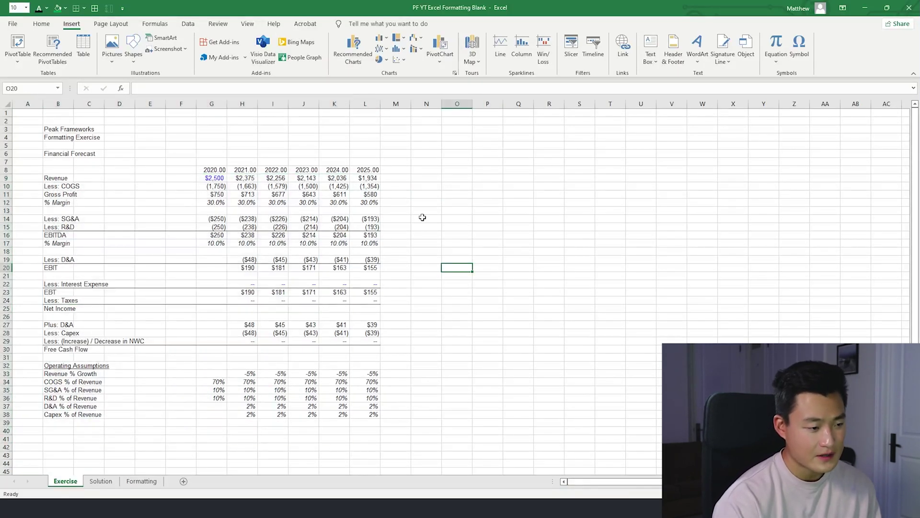
click(580, 235)
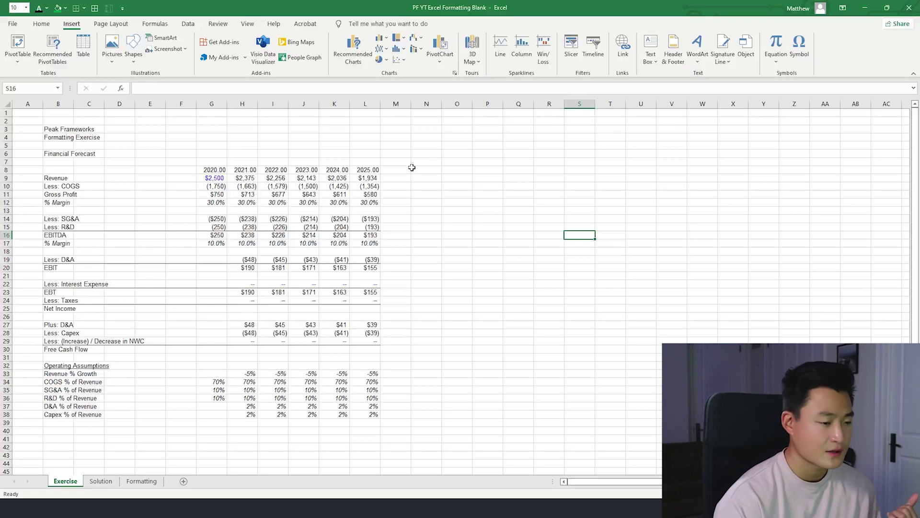
mouse_move(58, 153)
mouse_down()
mouse_move(96, 154)
mouse_move(370, 395)
mouse_move(374, 415)
mouse_up()
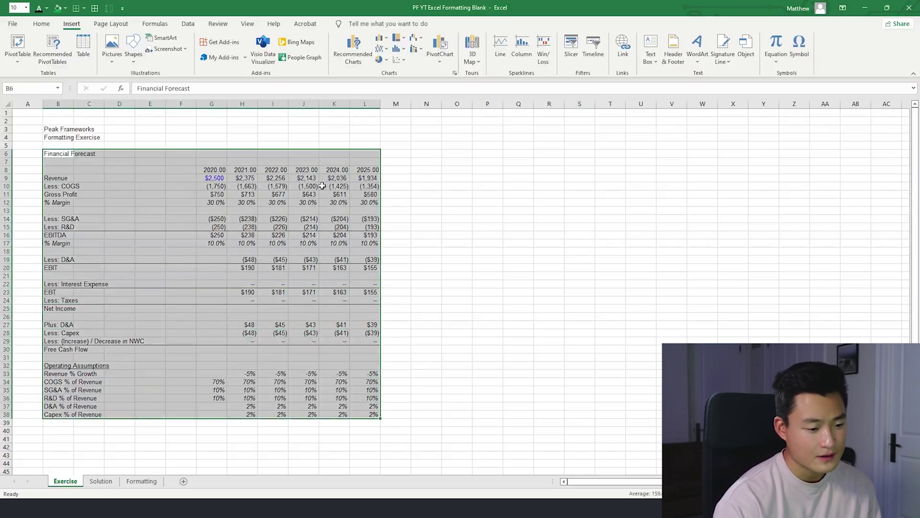
click(547, 247)
Examine the finished forecast on the Solution sheet and its print preview, and return to the sheet.
click(101, 481)
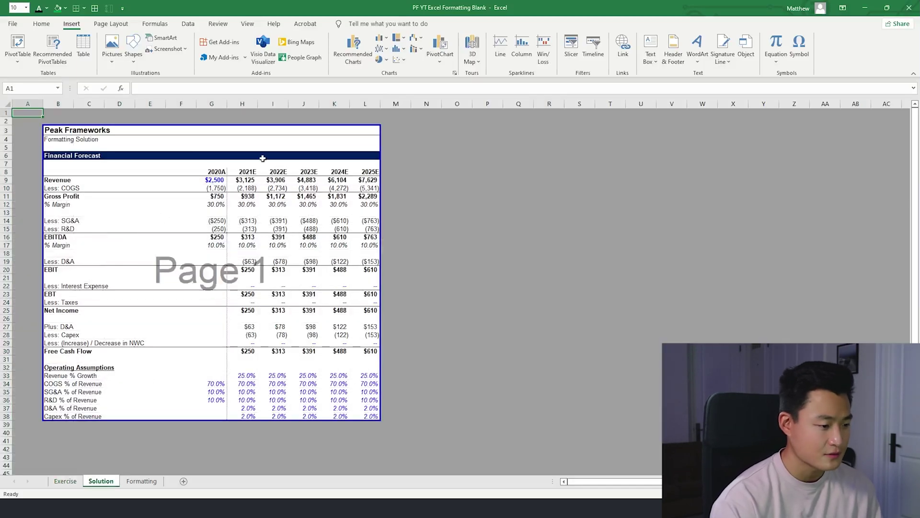
drag(58, 147, 385, 400)
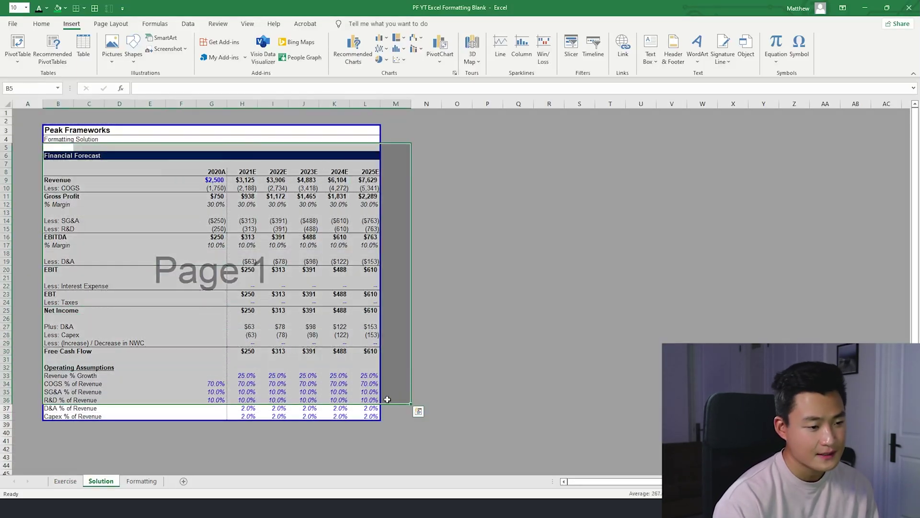
click(518, 318)
key(ctrl+p)
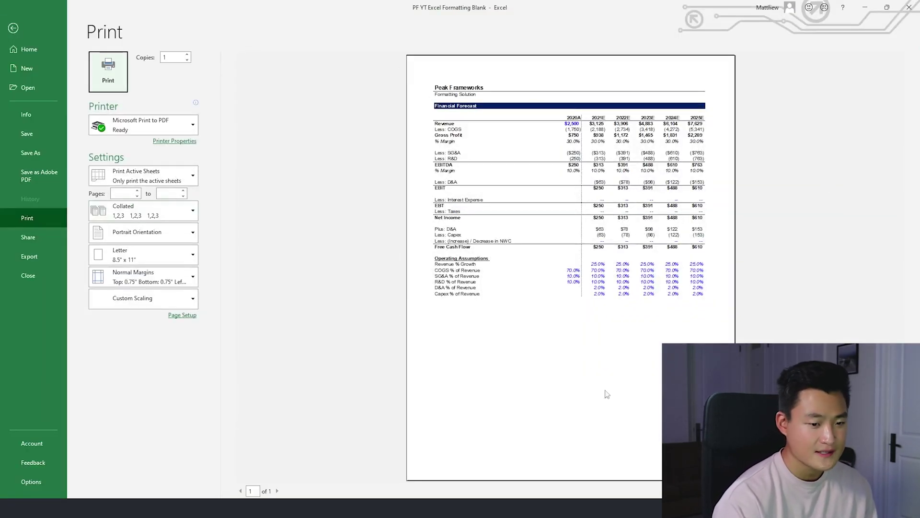
key(Escape)
click(531, 171)
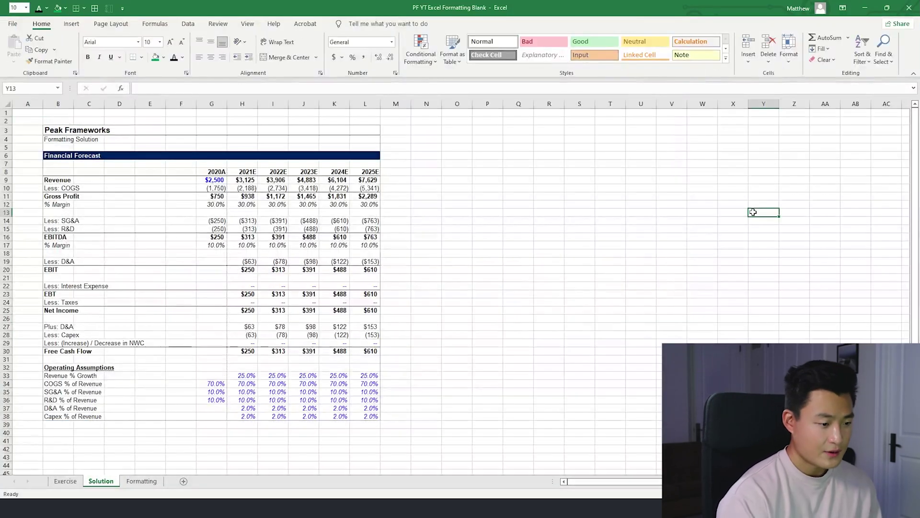
Open a second window of the workbook and place it side by side with the first window.
key(alt+w)
key(n)
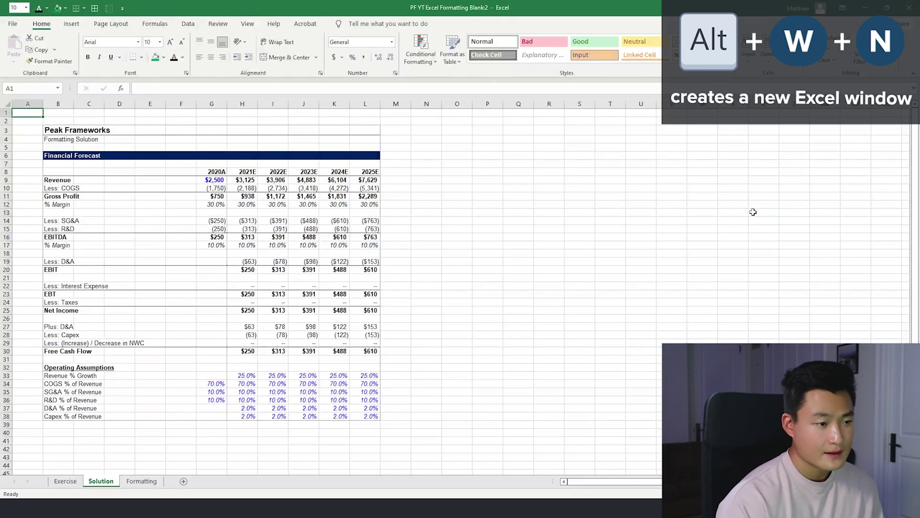
click(177, 508)
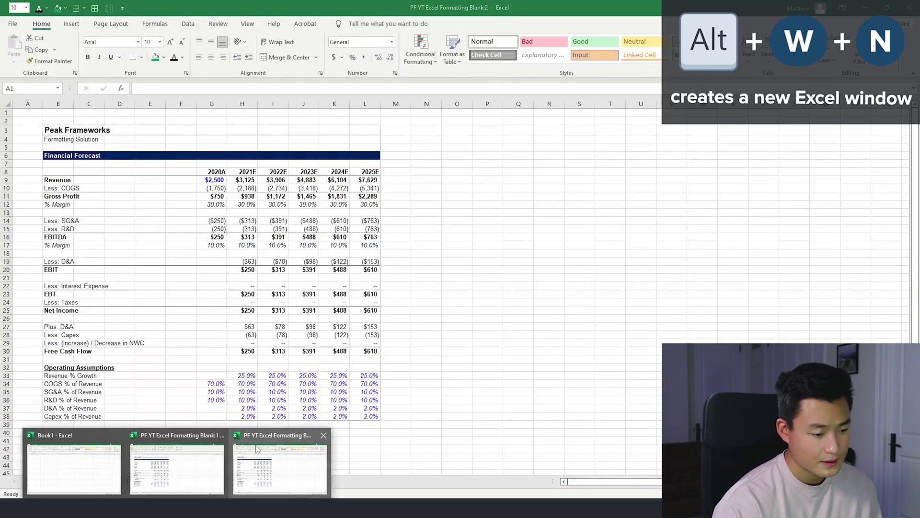
click(268, 459)
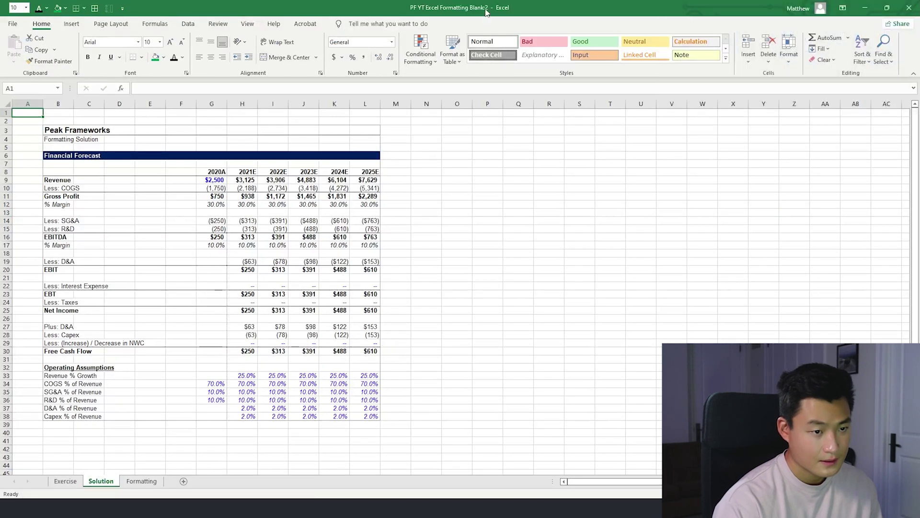
key(super+Right)
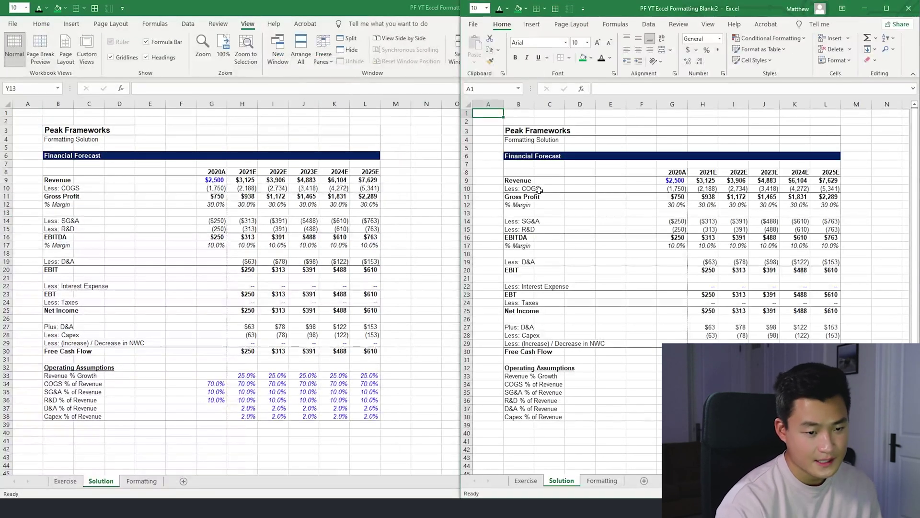
Show the Solution sheet in the second window in page break preview without gridlines, with the Exercise sheet in the first window.
key(ctrl+Page_Down)
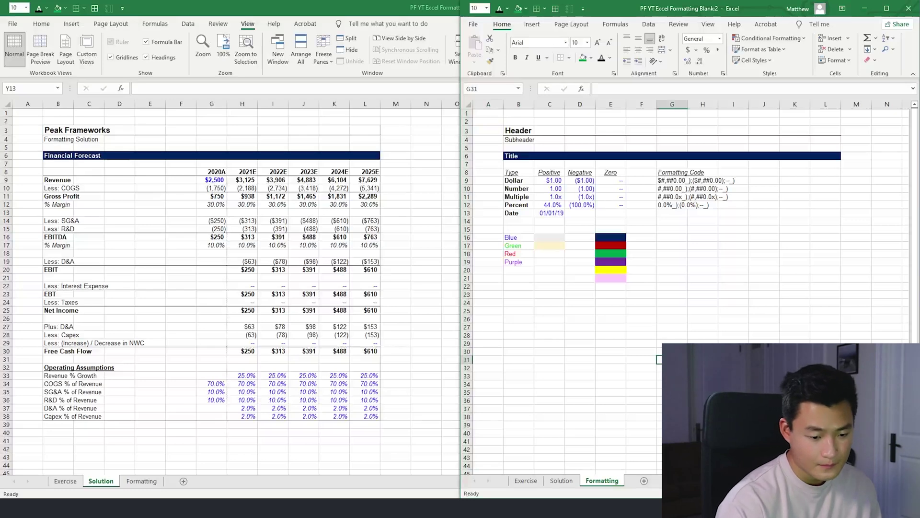
key(ctrl+Page_Up)
key(alt+w)
key(v)
key(g)
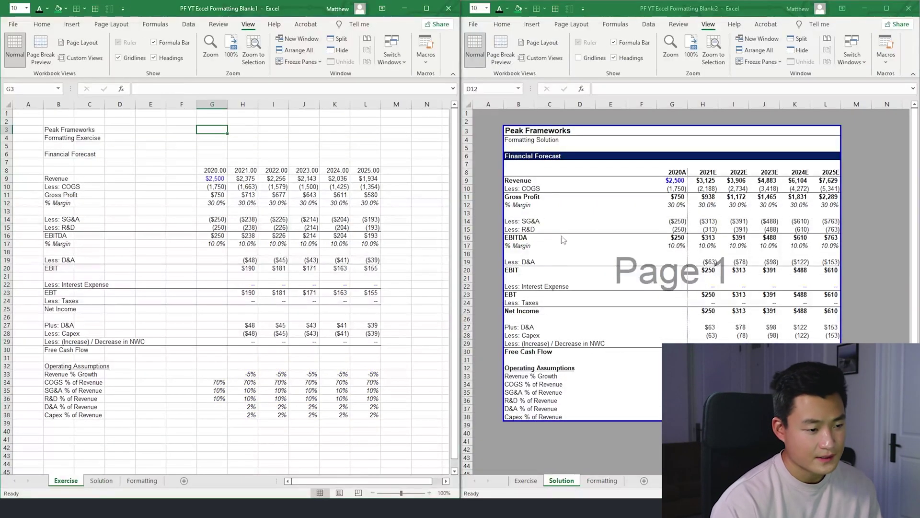
click(407, 152)
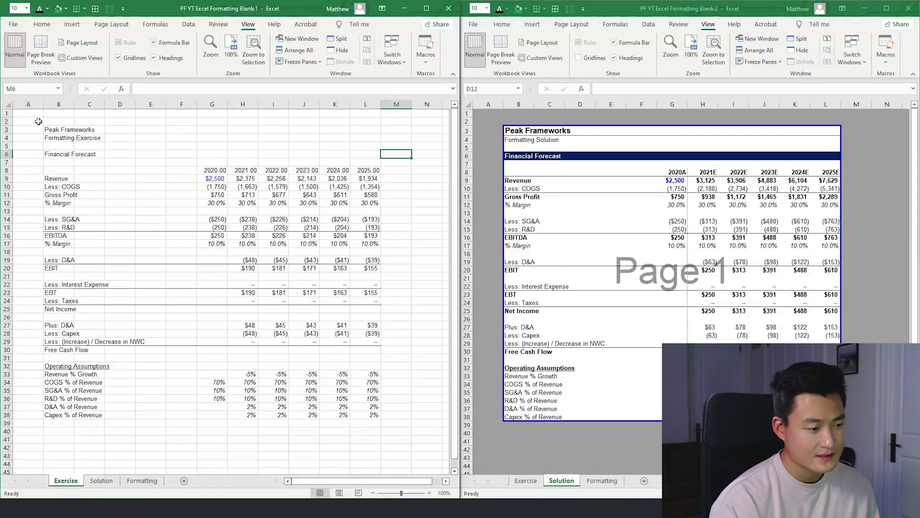
drag(38, 122, 339, 398)
click(389, 177)
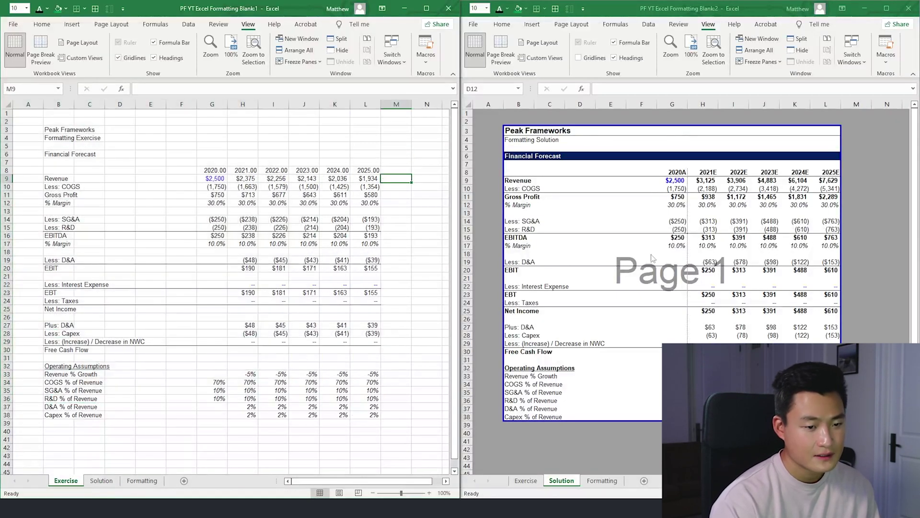
click(126, 157)
click(231, 128)
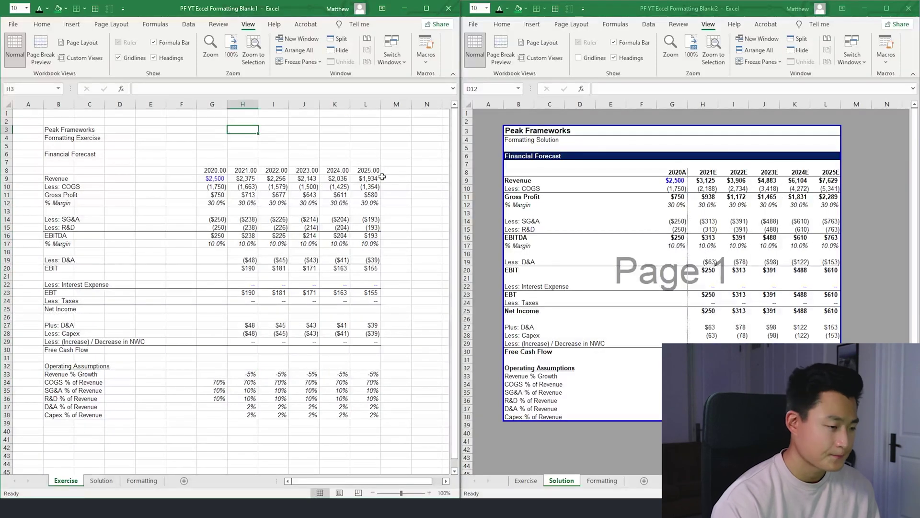
click(372, 169)
click(324, 139)
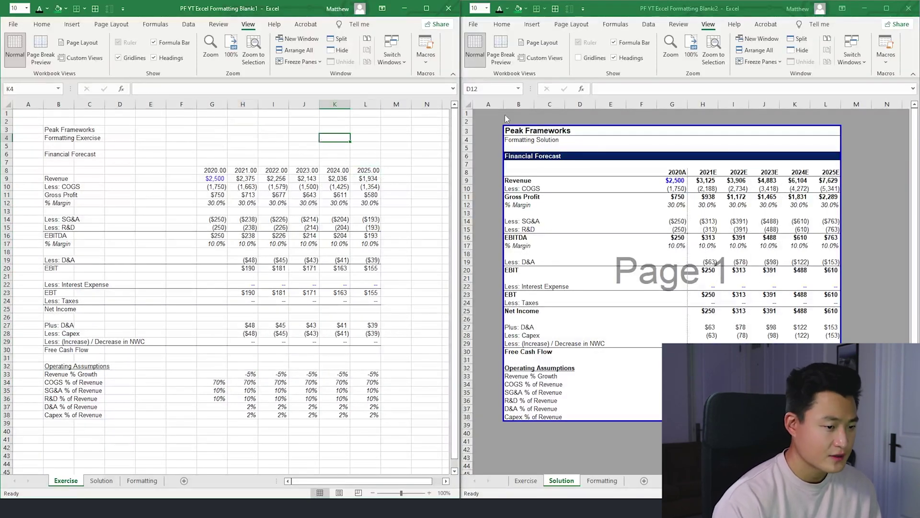
key(Down)
key(Down)
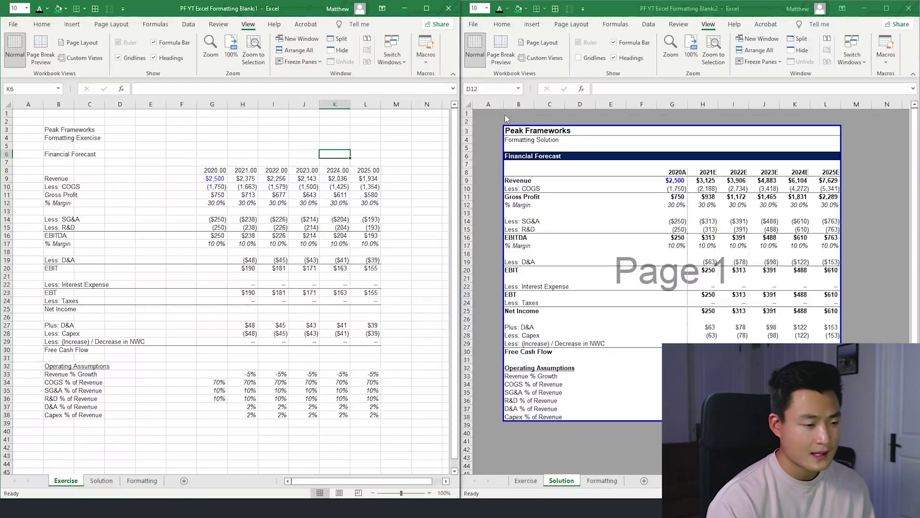
key(Right)
key(Down)
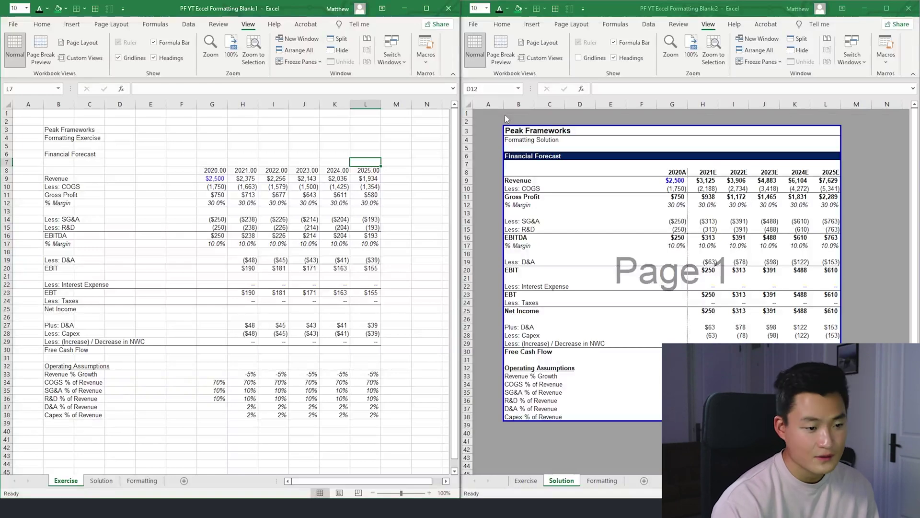
key(Left)
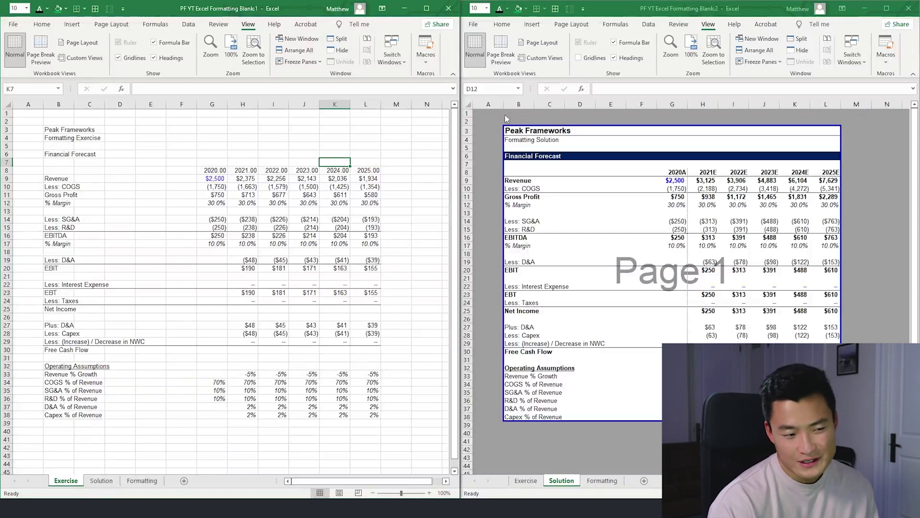
key(Left)
key(Left)
key(Up)
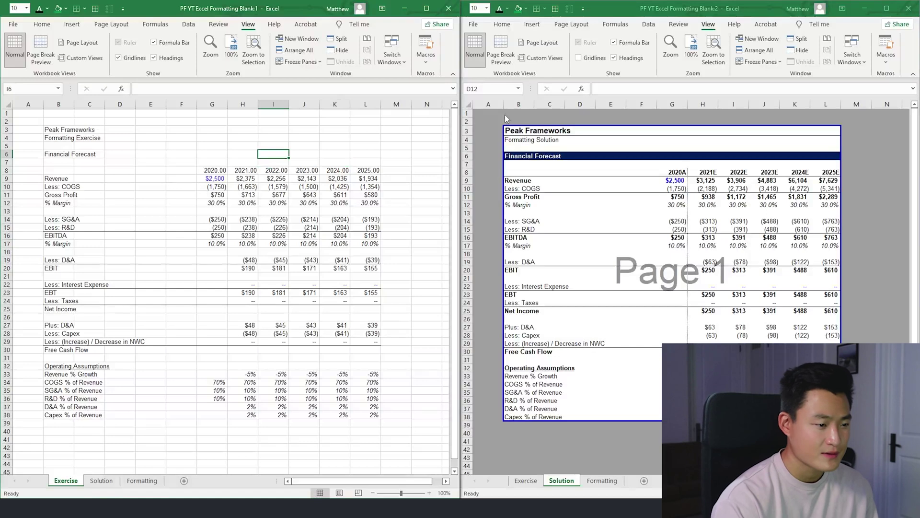
Hide the gridlines on the Exercise sheet.
key(alt)
key(w)
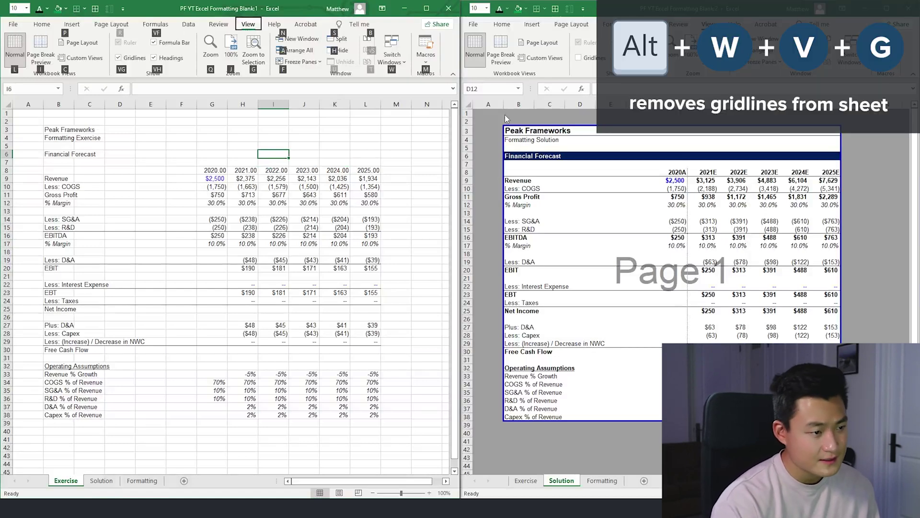
key(v)
key(g)
key(Left)
key(Left)
key(Left)
key(Left)
key(Left)
key(Left)
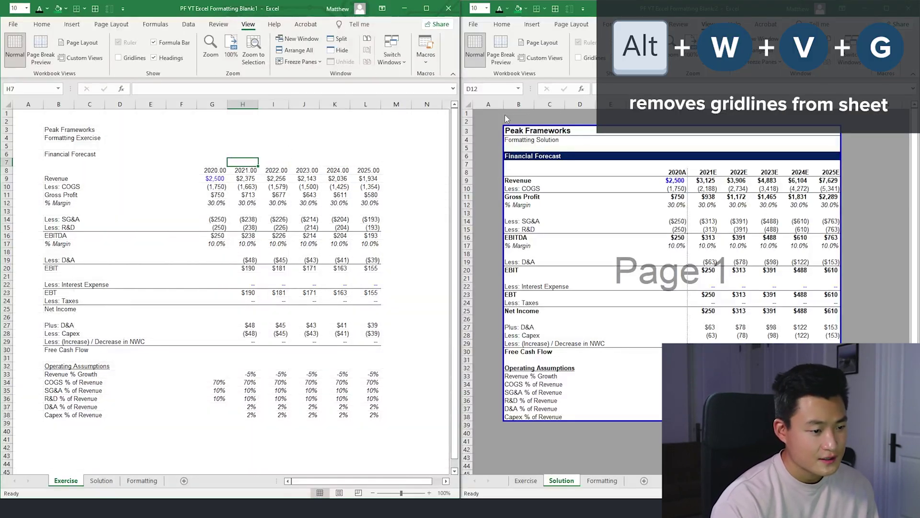
key(Up)
key(Up)
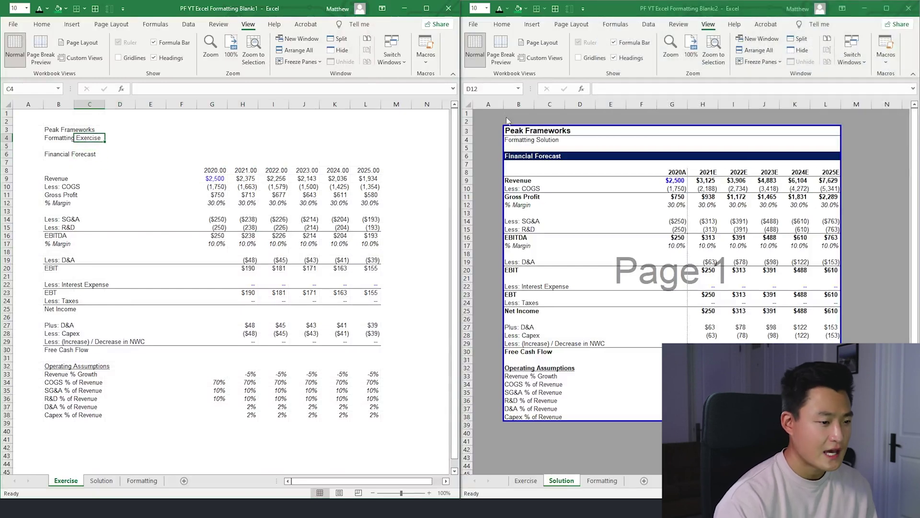
Try a top border across B4:L4 on the Exercise sheet and undo it.
drag(59, 130, 396, 439)
click(213, 310)
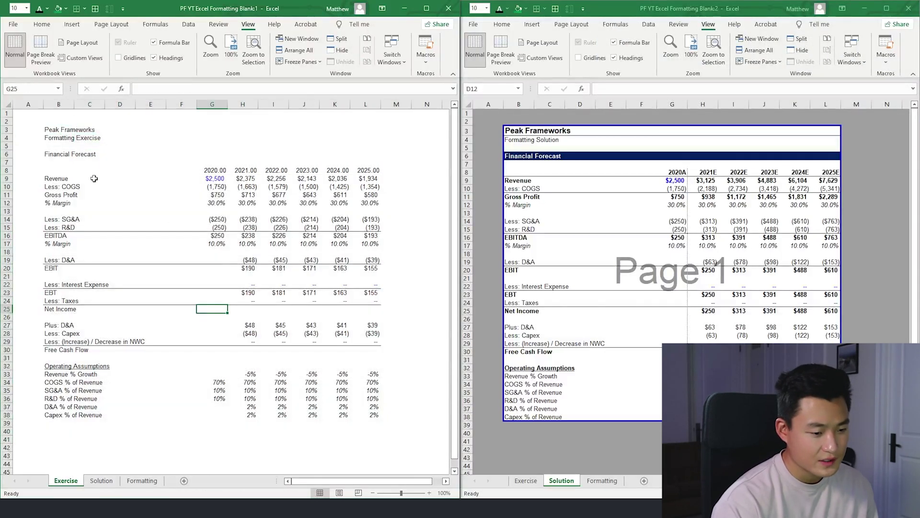
drag(51, 139, 335, 186)
key(shift+Right)
key(shift+Right)
key(shift+Right)
key(shift+Right)
key(shift+Right)
key(shift+Right)
key(shift+Left)
key(shift+Left)
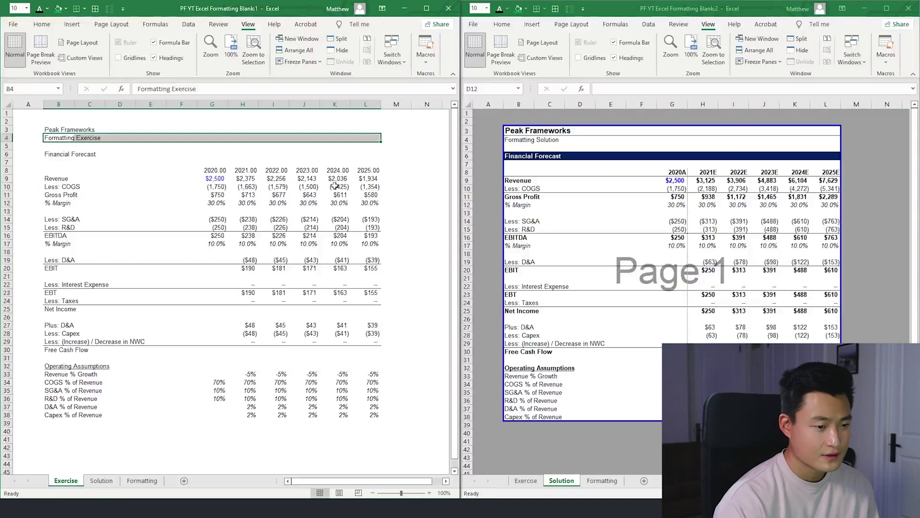
key(alt+h)
key(b)
key(p)
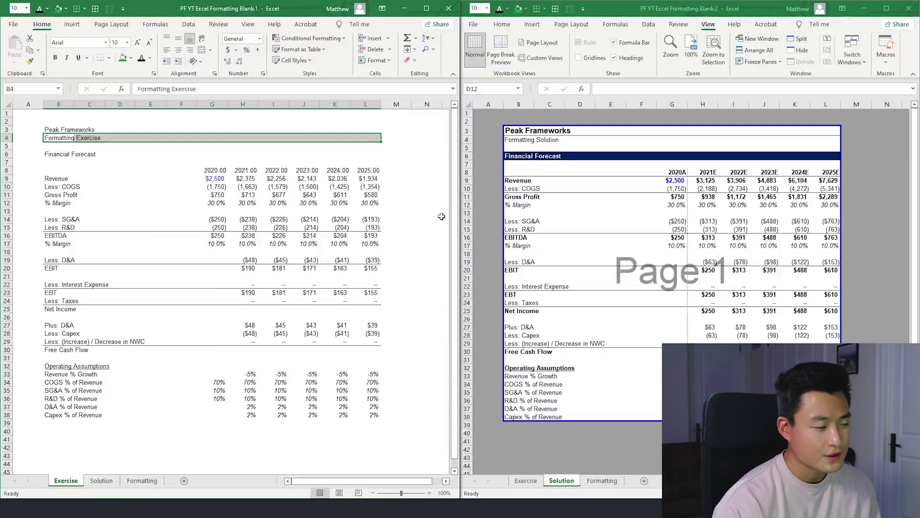
key(alt)
key(h)
key(b)
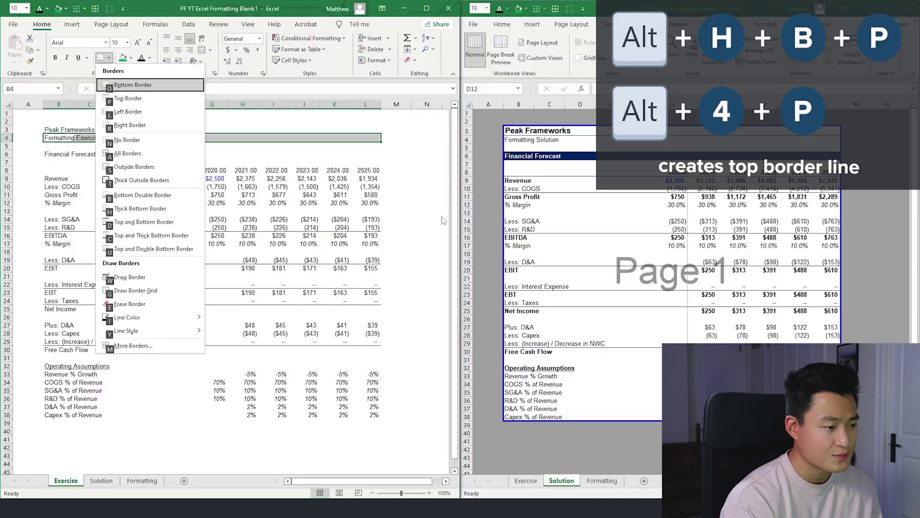
key(p)
key(Up)
key(Down)
key(ctrl+z)
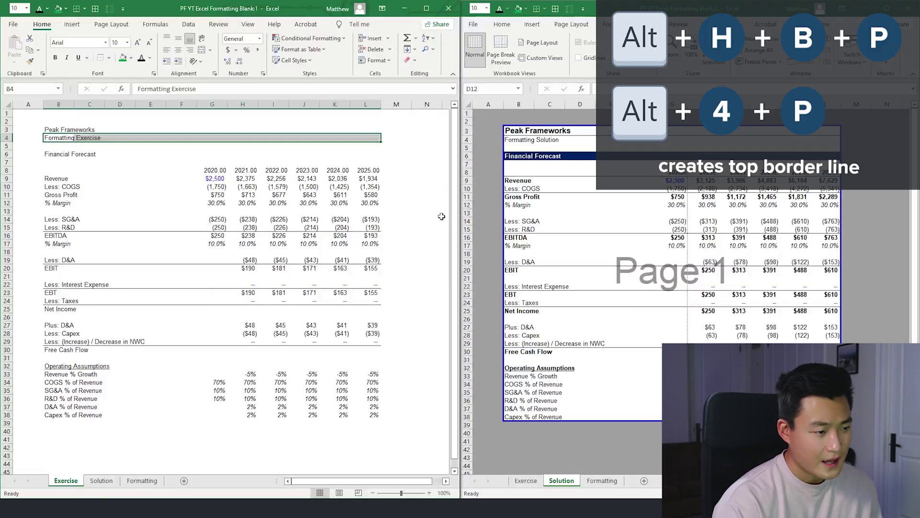
Apply a top border to the selected Formatting Exercise row, columns B to L.
key(alt)
key(h)
key(b)
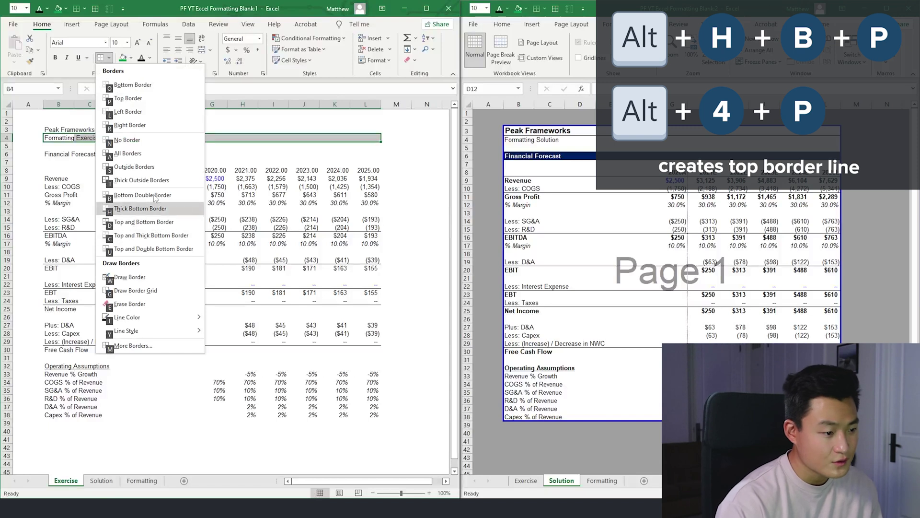
key(Up)
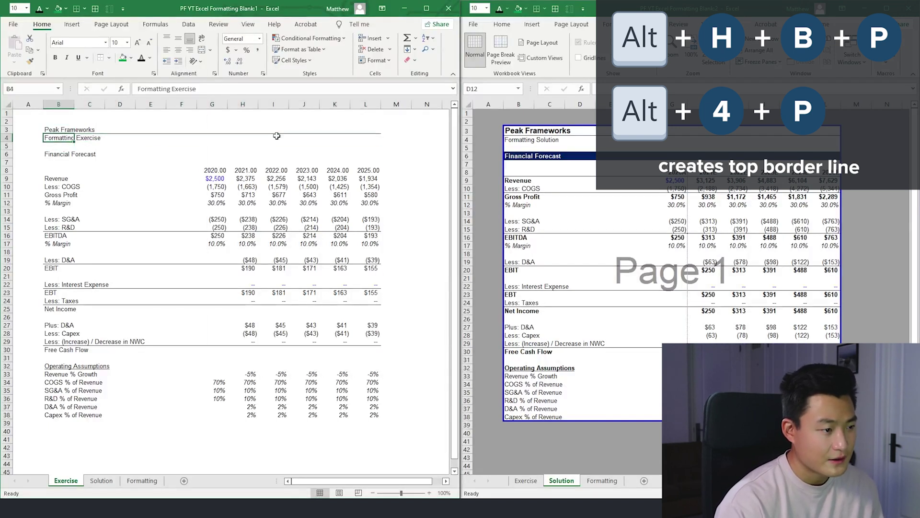
Select B4:L4 on the Exercise sheet and give it a top border so a line runs beneath the Peak Frameworks title.
key(shift+Right)
key(shift+Right)
key(shift+Right)
key(shift+Right)
key(shift+Right)
key(shift+Right)
key(shift+Right)
key(shift+Right)
key(shift+Right)
key(shift+Right)
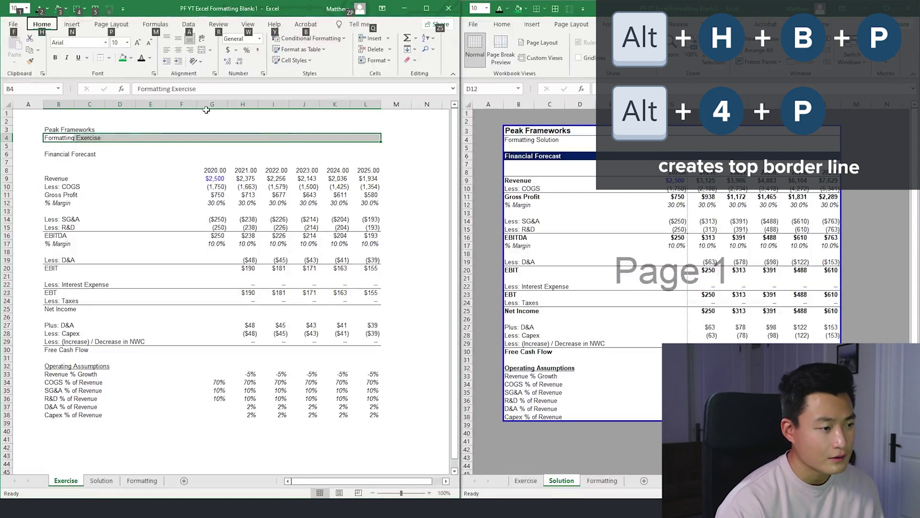
key(alt+4)
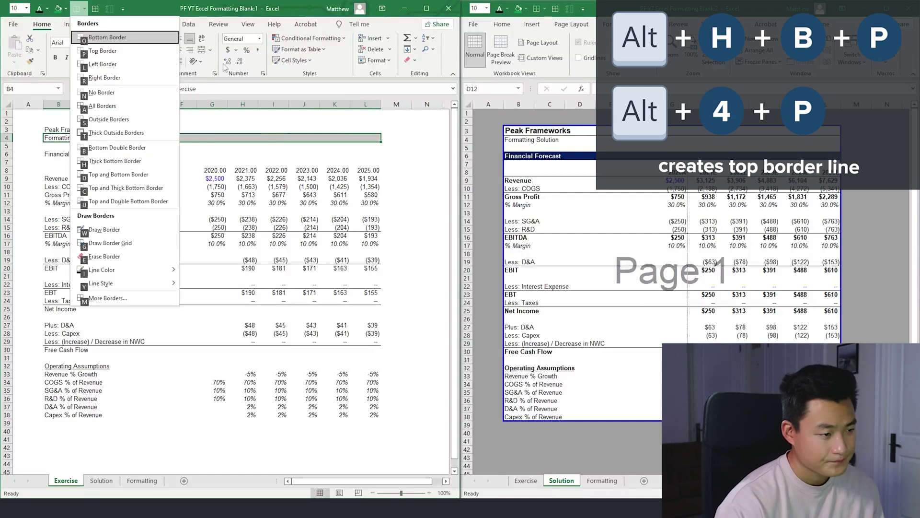
key(p)
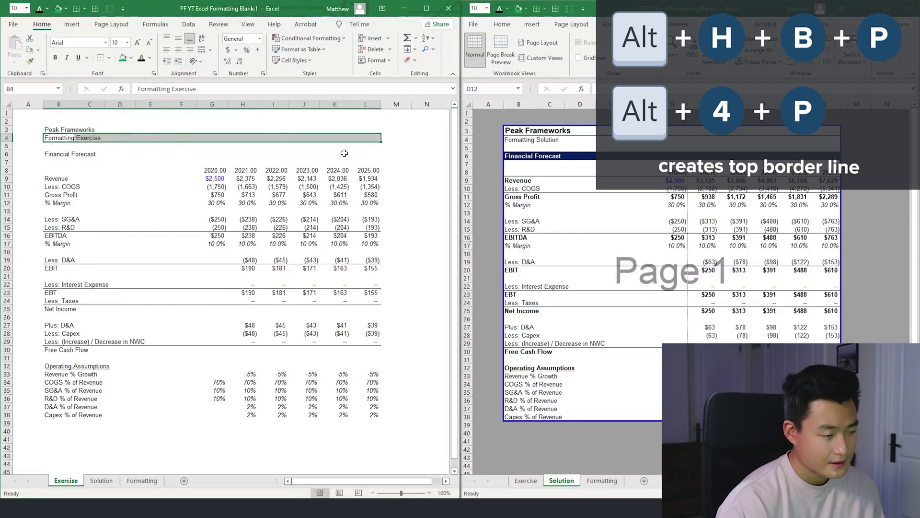
key(Up)
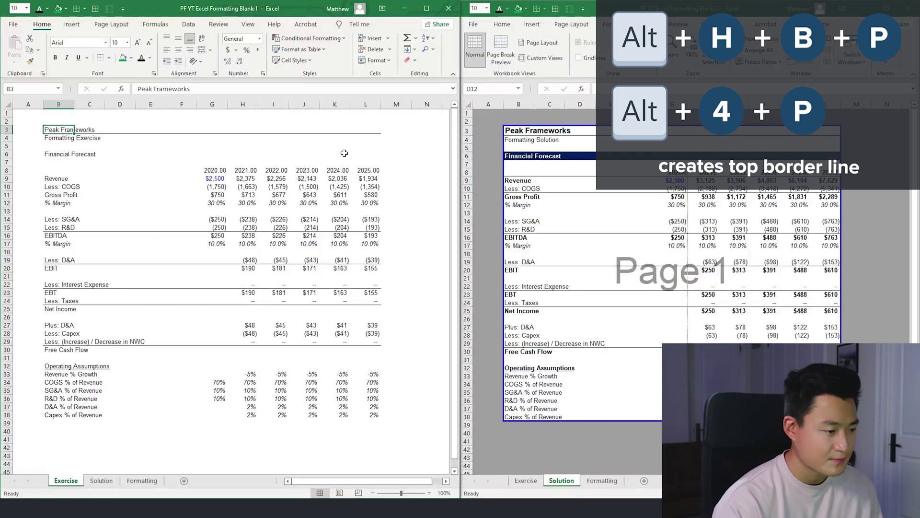
key(alt)
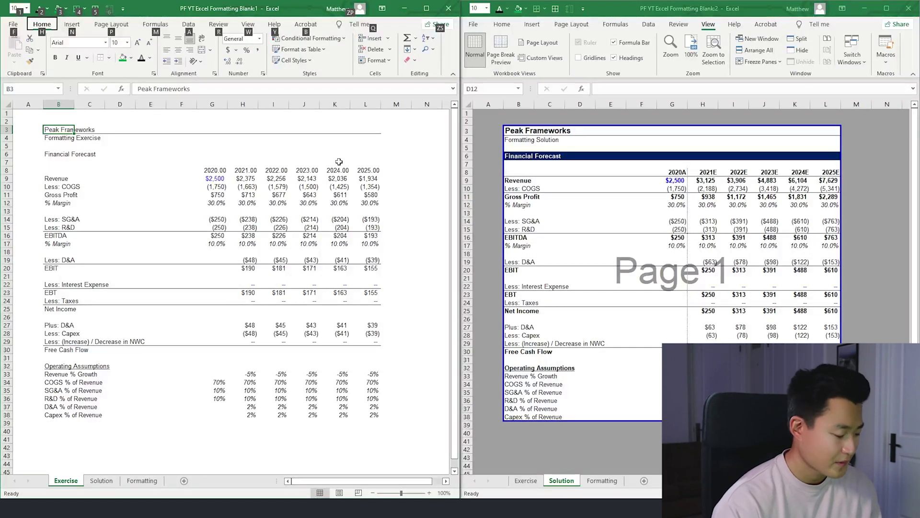
key(1)
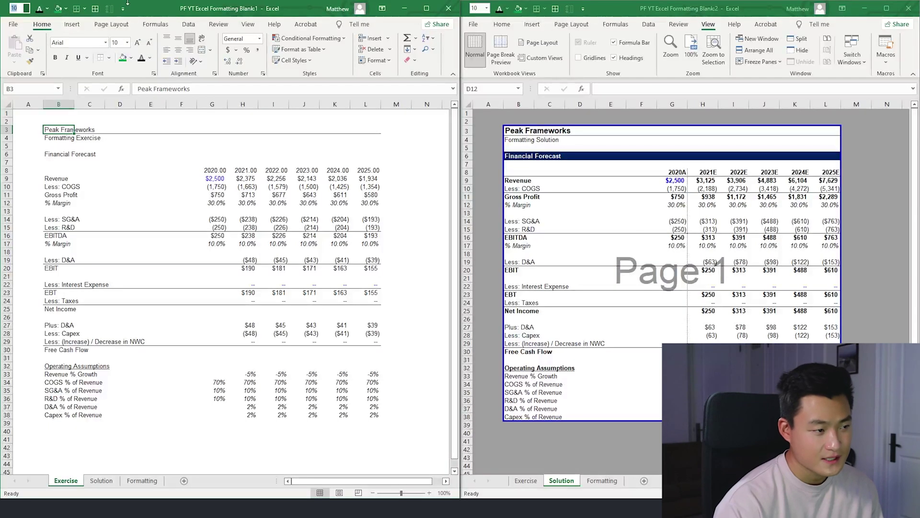
key(Escape)
key(alt+1)
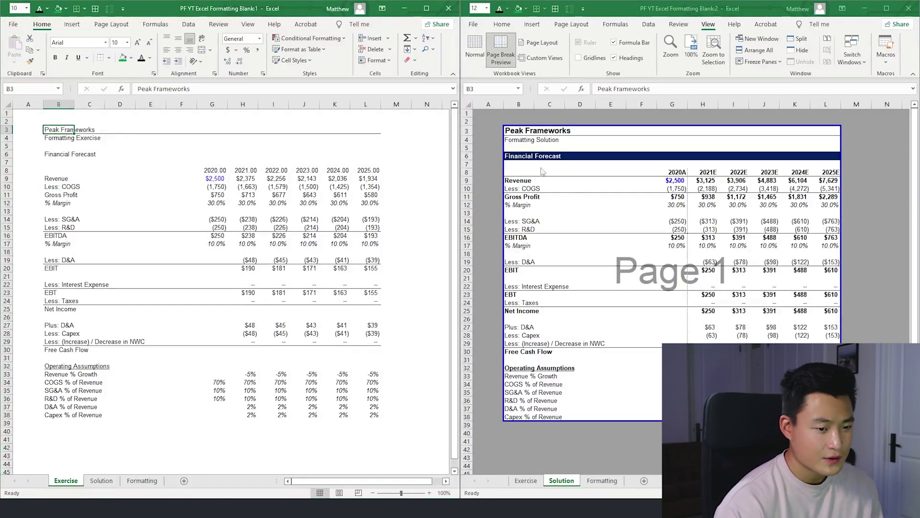
Check the title cell B3 on the Solution sheet and format the Exercise title in B3 as 12-point bold.
click(535, 163)
click(521, 131)
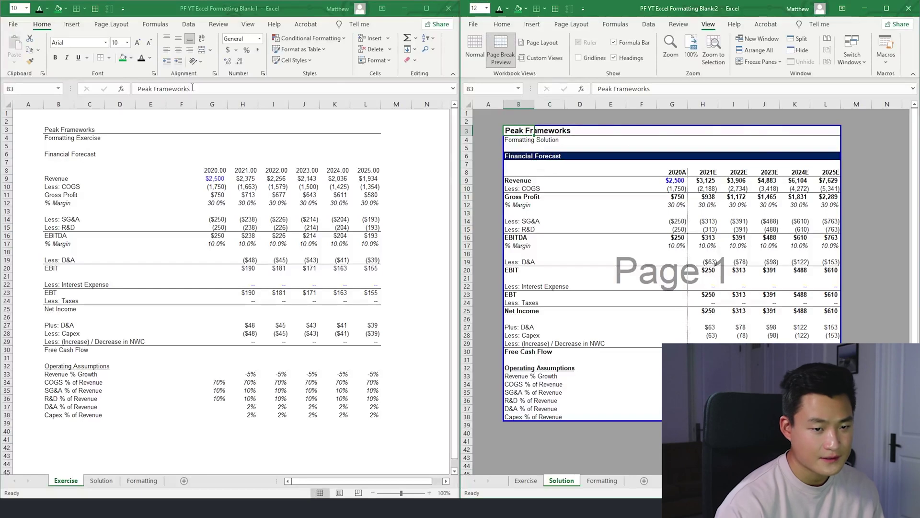
click(69, 132)
key(alt+1)
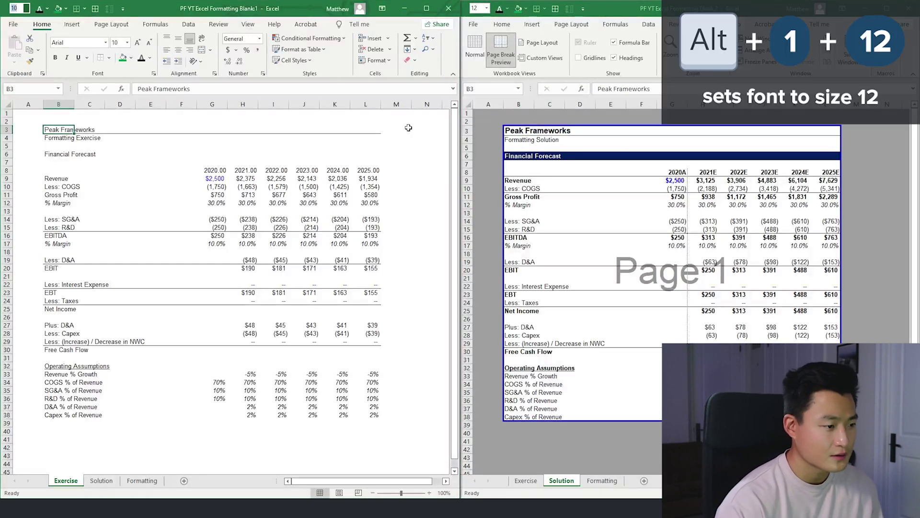
key(Return)
key(Up)
key(Down)
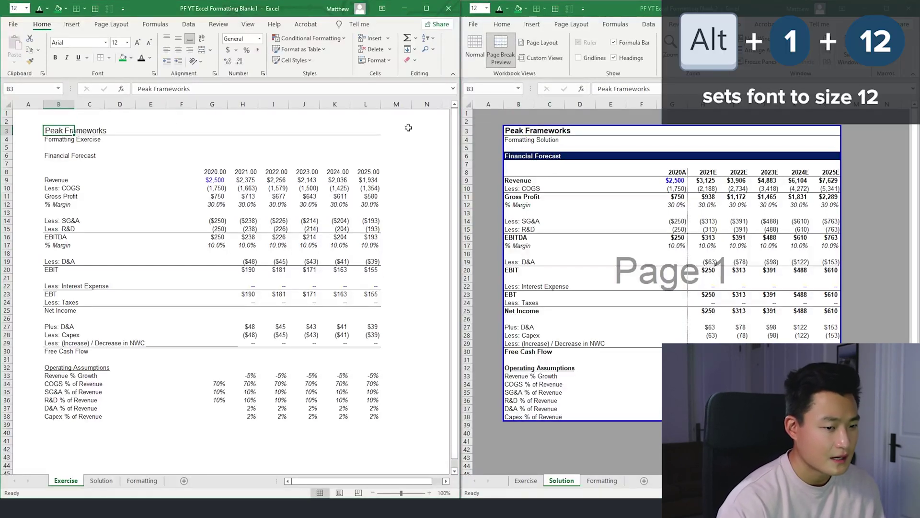
key(ctrl+b)
Select the Financial Forecast header range B6:L6 on the Exercise sheet and look through its fill color choices.
key(Down)
key(Down)
key(Down)
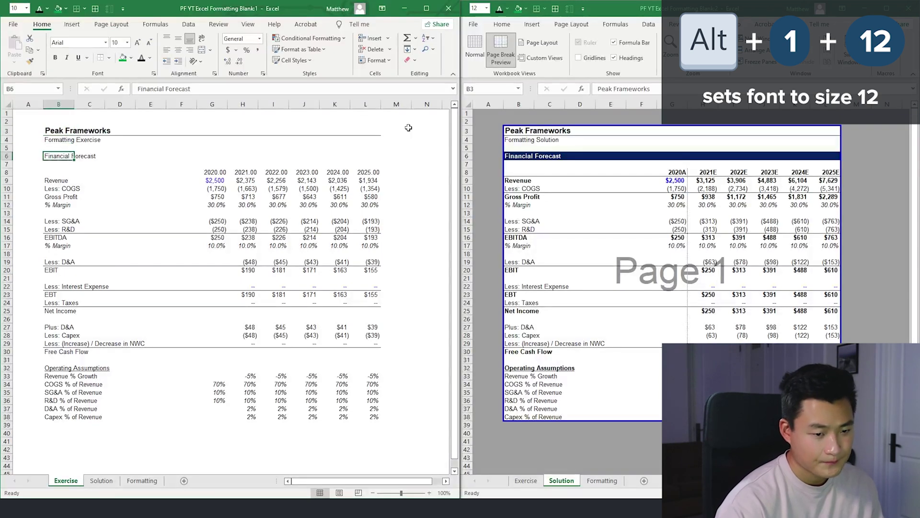
key(shift+Right)
key(shift+Right)
key(shift+Right)
key(shift+Right)
key(shift+Right)
key(shift+Right)
key(shift+Right)
key(shift+Right)
key(shift+Right)
key(shift+Right)
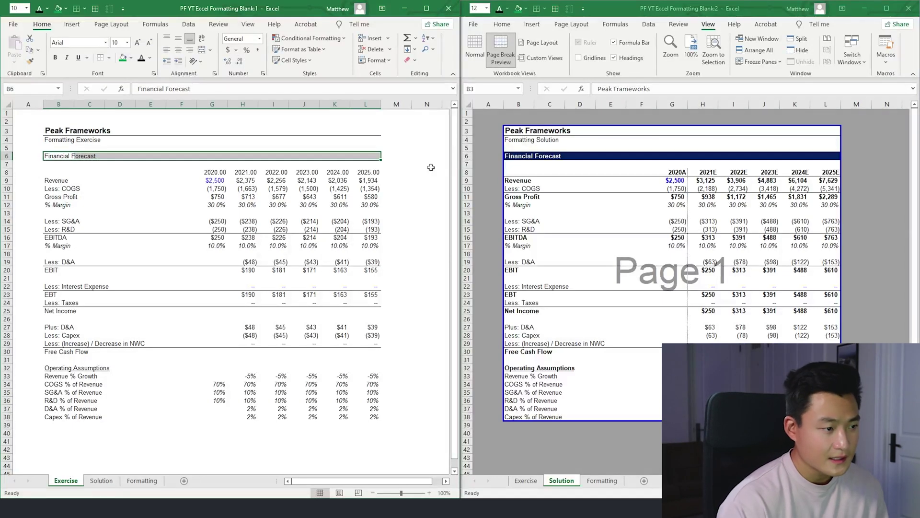
key(alt+3)
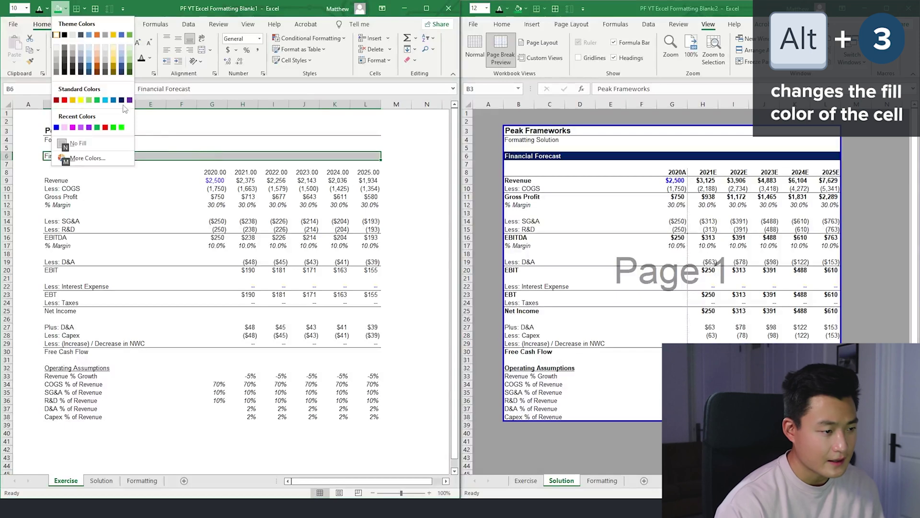
click(212, 248)
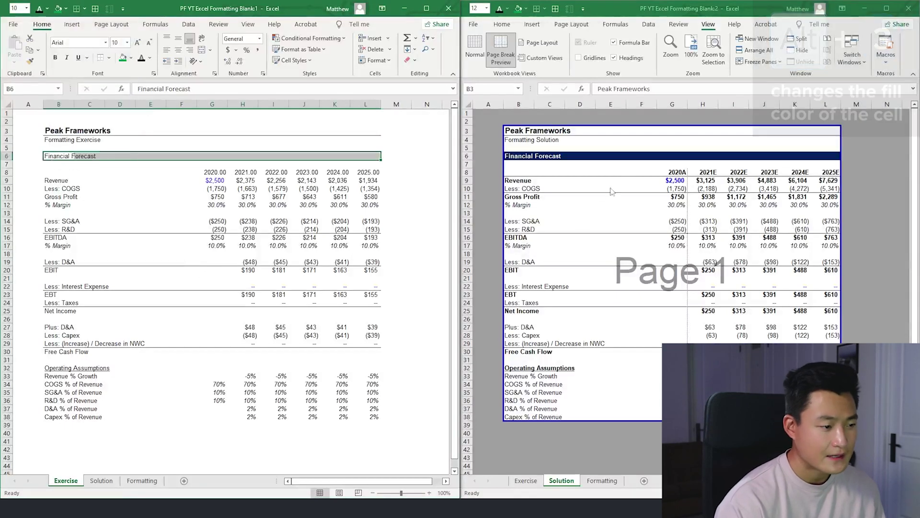
Open the custom fill color of D6 on the Solution sheet and confirm #002060 to add it to the recent colors.
click(580, 156)
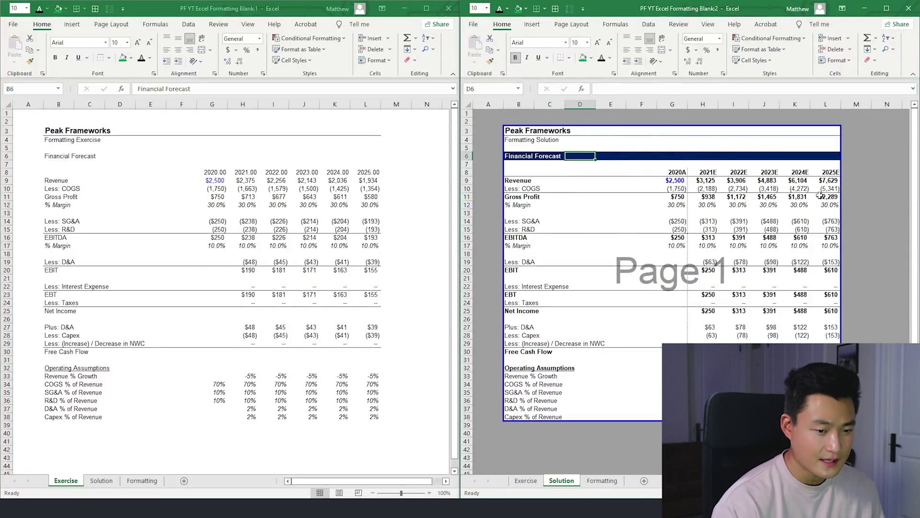
key(alt)
key(3)
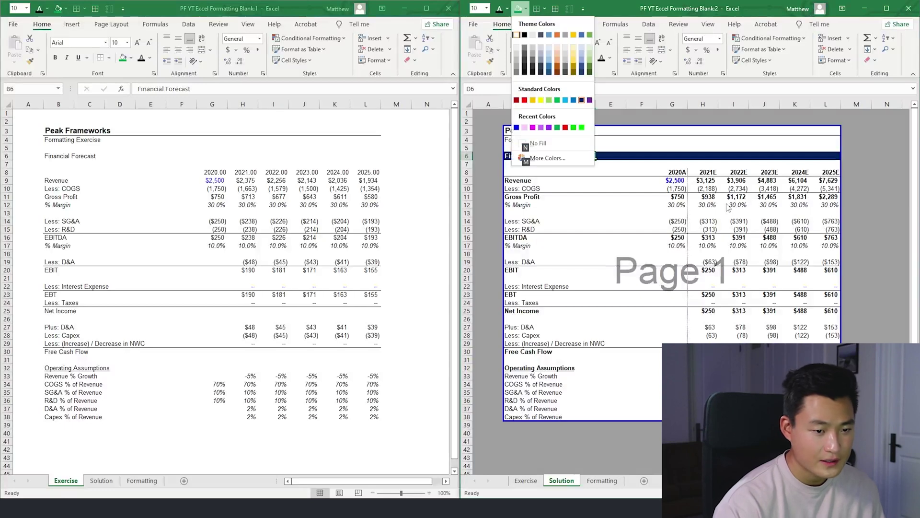
key(m)
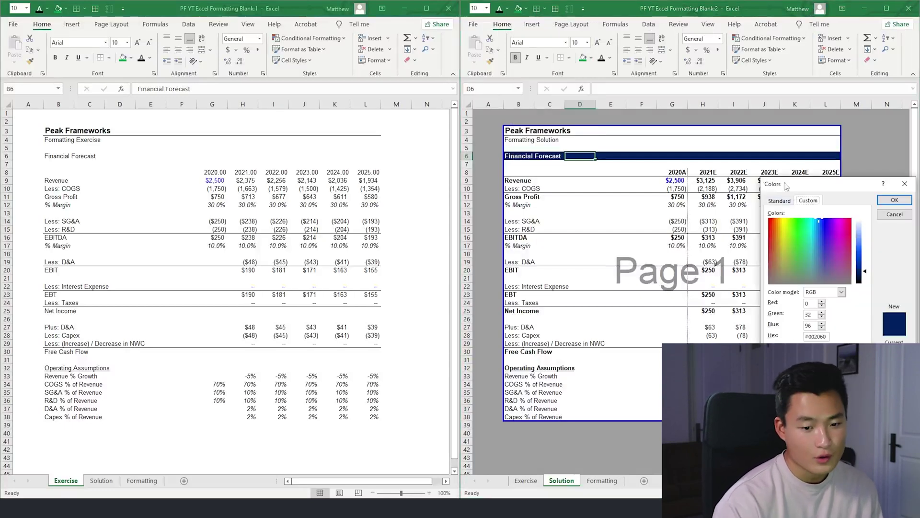
drag(779, 179, 606, 175)
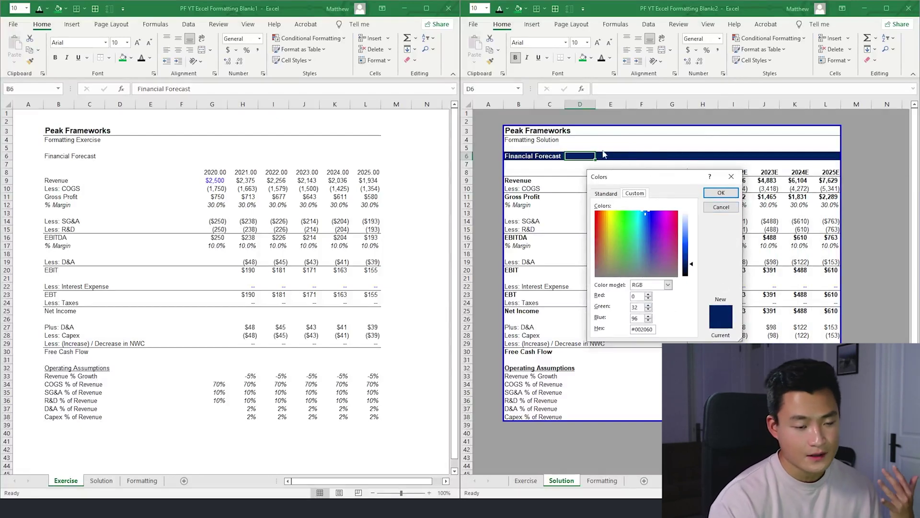
click(721, 191)
Fill the Financial Forecast header range B6:L6 on the Exercise sheet with the recently used dark blue #002060.
click(65, 153)
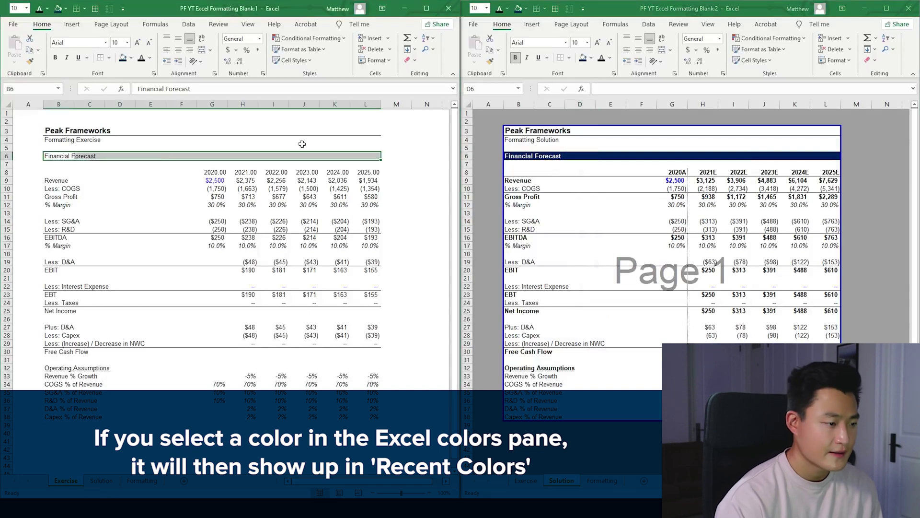
key(alt)
key(3)
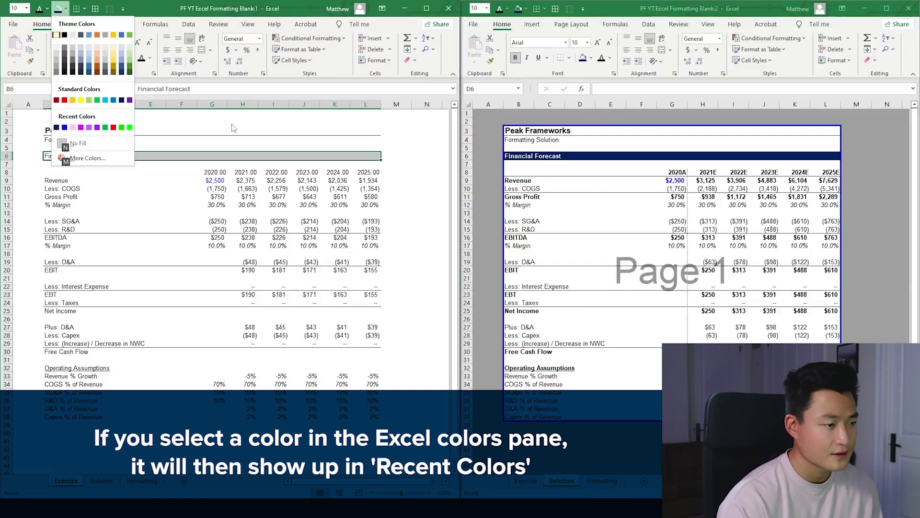
key(Up)
key(Up)
key(Up)
key(Up)
key(Down)
key(Down)
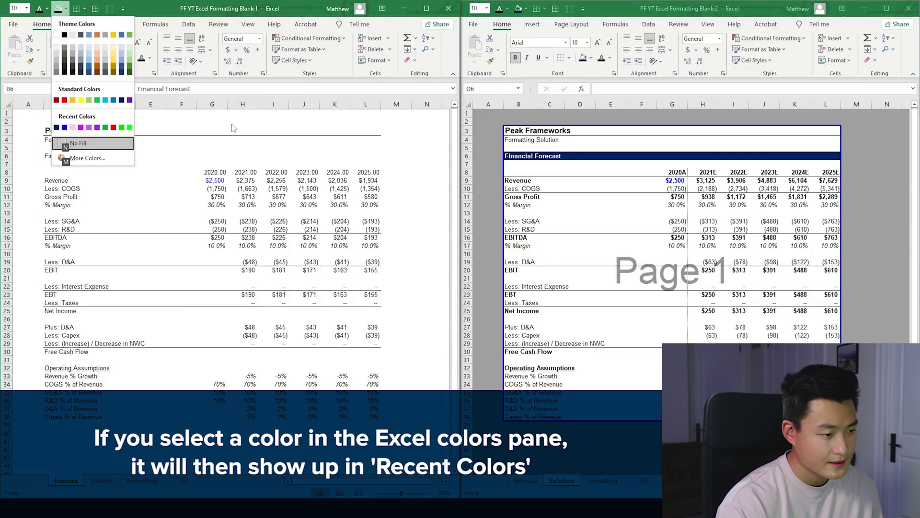
key(Up)
key(Return)
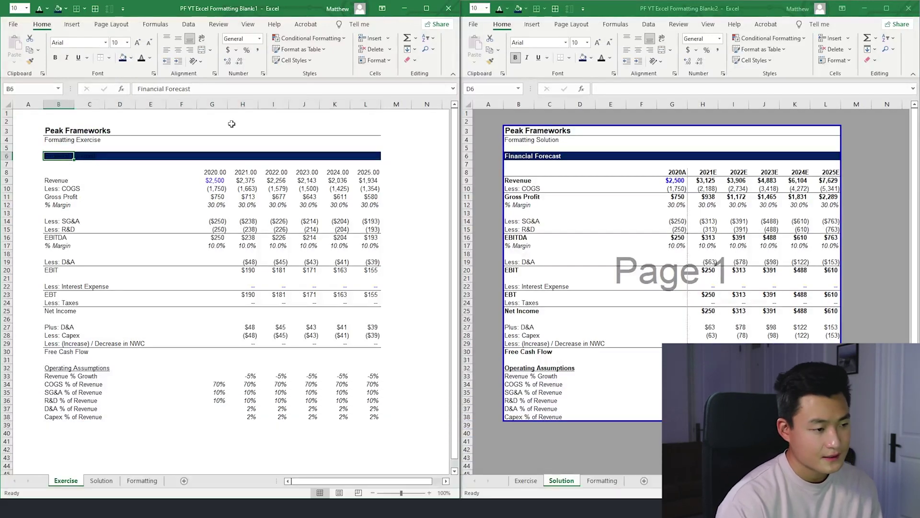
Make the Financial Forecast header text in B6 on the Exercise sheet white and bold.
key(alt)
key(2)
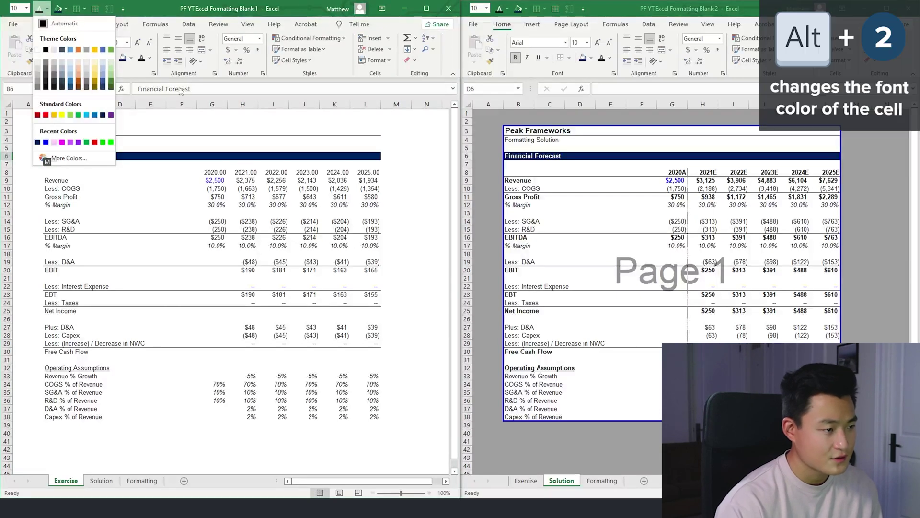
key(Down)
key(Down)
key(Down)
key(Up)
key(Return)
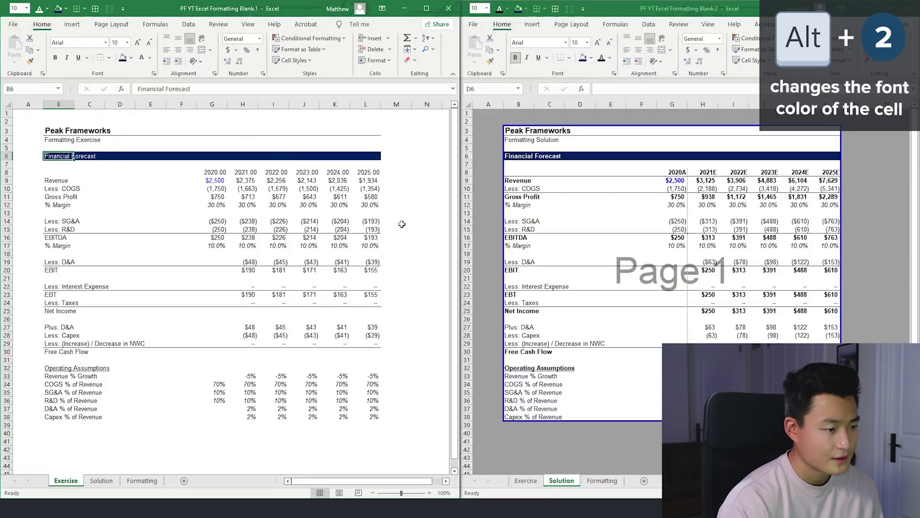
key(ctrl+b)
Add a top border to the Revenue row B9:L9 so a line runs beneath the year headings.
key(Right)
key(Down)
key(Down)
key(Right)
key(Right)
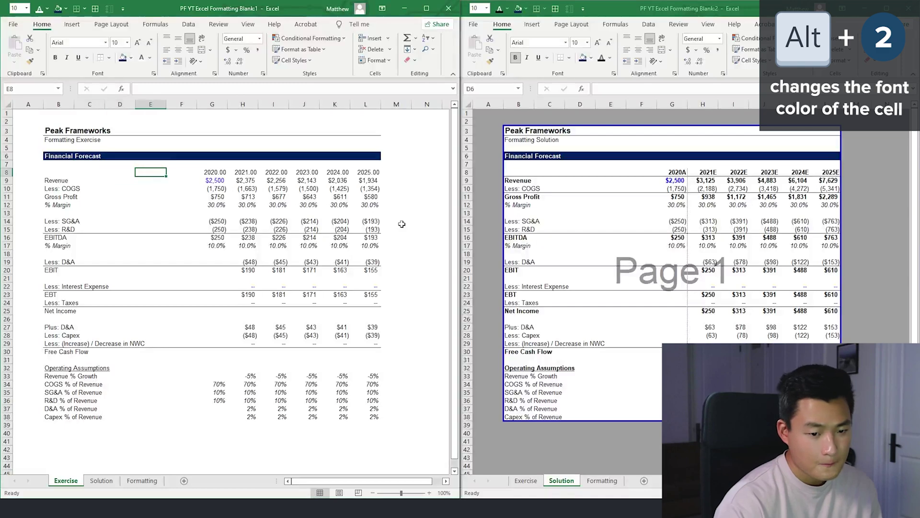
key(Down)
key(Down)
key(Left)
key(Left)
key(Left)
key(Up)
key(ctrl+shift+Right)
key(ctrl+shift+Right)
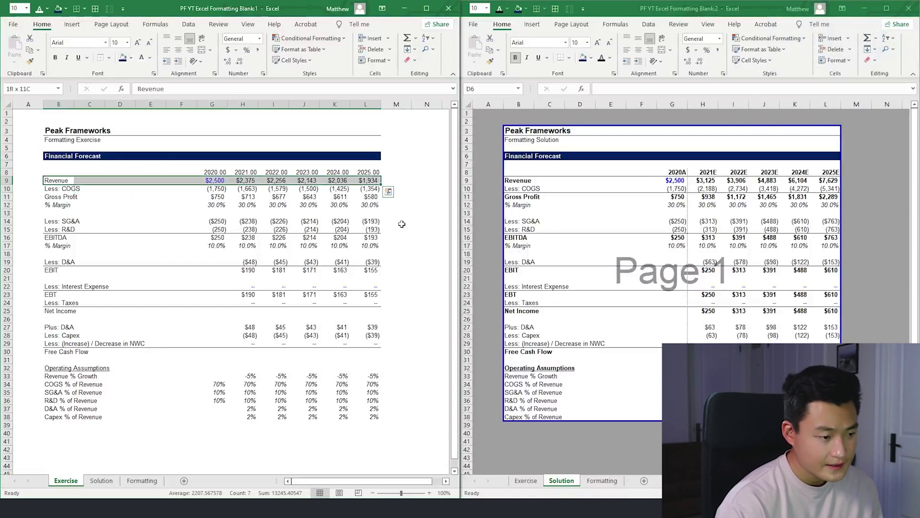
key(alt)
key(h)
key(b)
key(p)
key(Down)
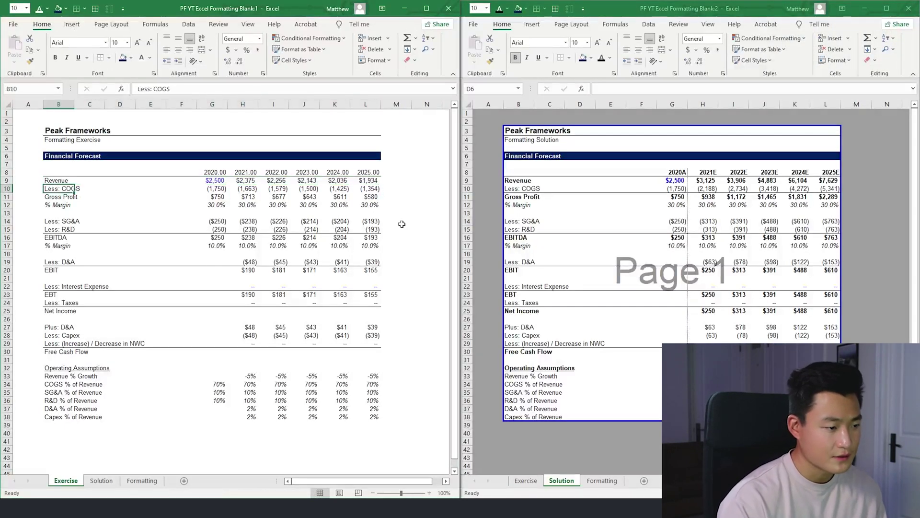
Bold the Revenue label in B9 and its yearly values in G9:L9.
key(Right)
key(Right)
key(Right)
key(Right)
key(Right)
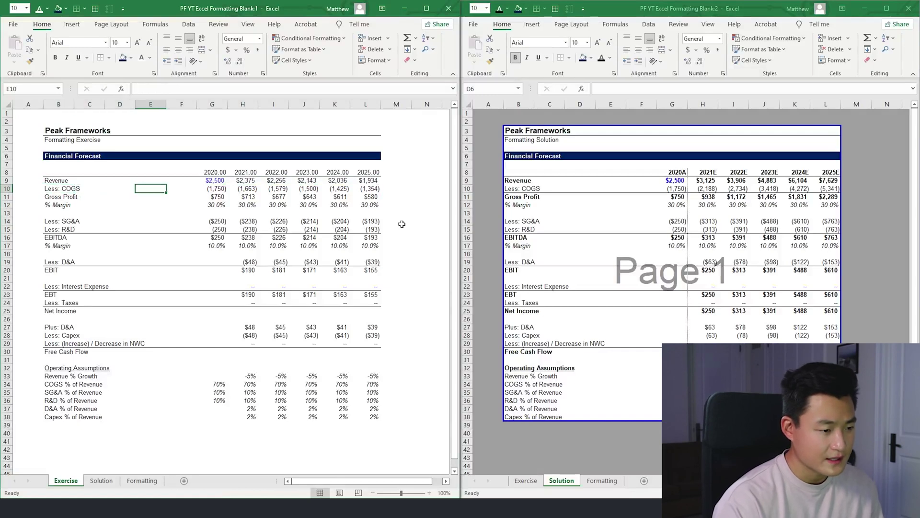
key(Up)
key(Up)
key(Down)
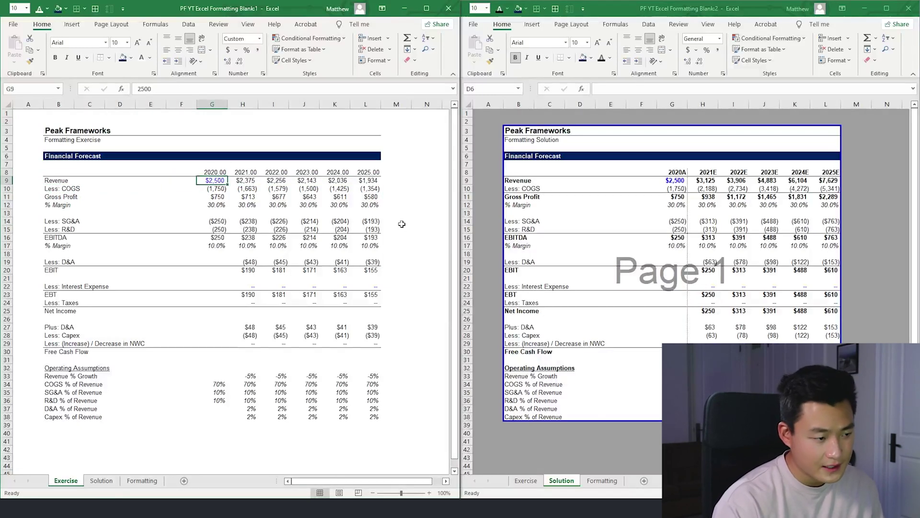
key(ctrl+Left)
key(ctrl+b)
key(ctrl+Right)
key(ctrl+shift+Right)
key(ctrl+b)
key(Up)
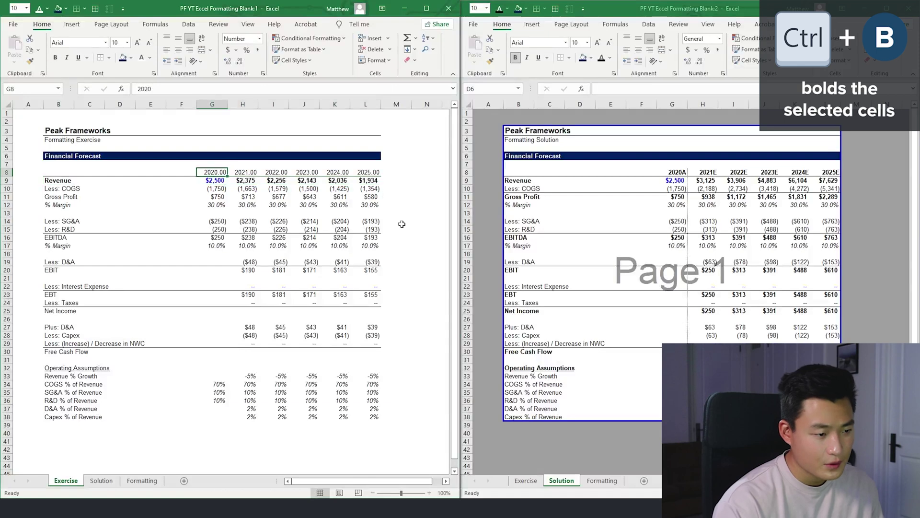
key(Down)
key(Down)
key(Down)
key(ctrl+Left)
key(ctrl+shift+Right)
key(ctrl+shift+Right)
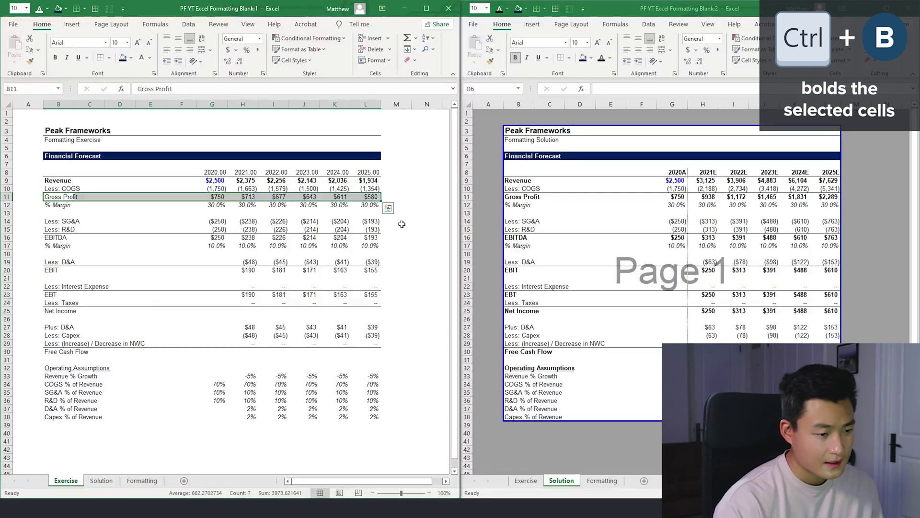
key(Up)
key(Down)
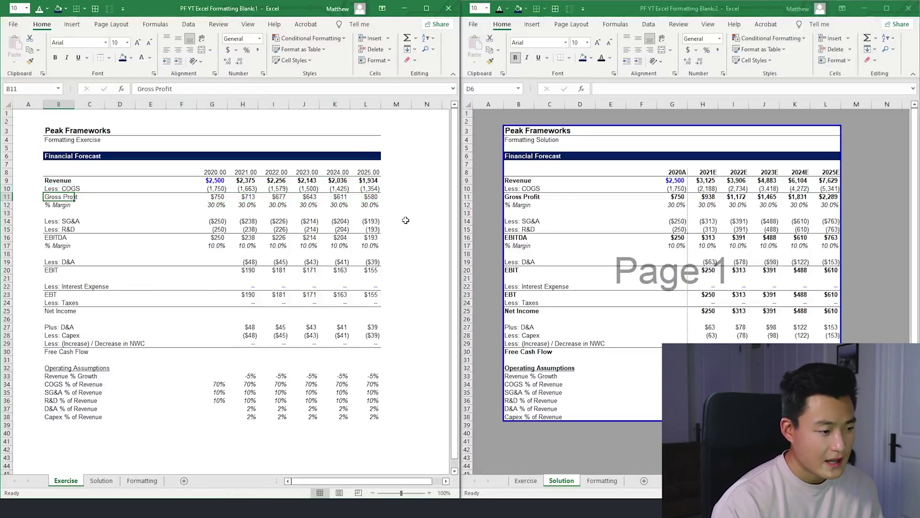
drag(62, 245, 336, 278)
click(282, 214)
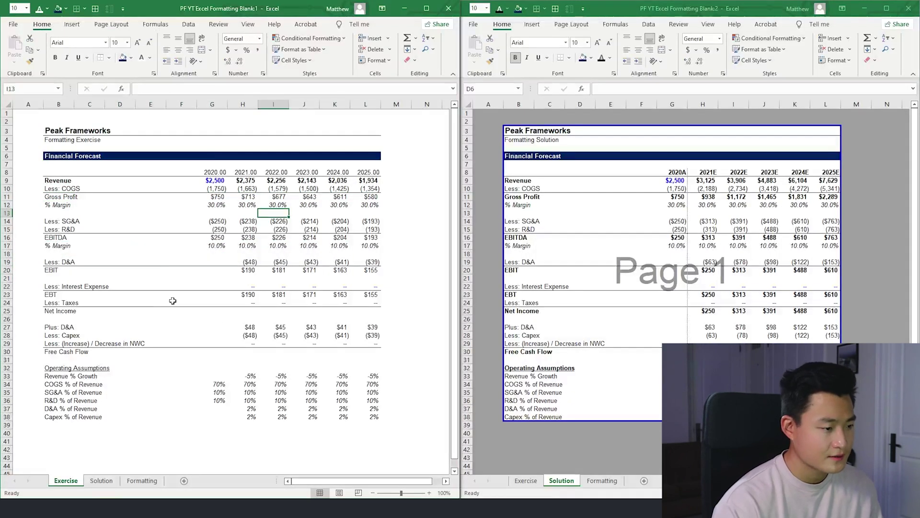
drag(41, 188, 363, 204)
click(307, 294)
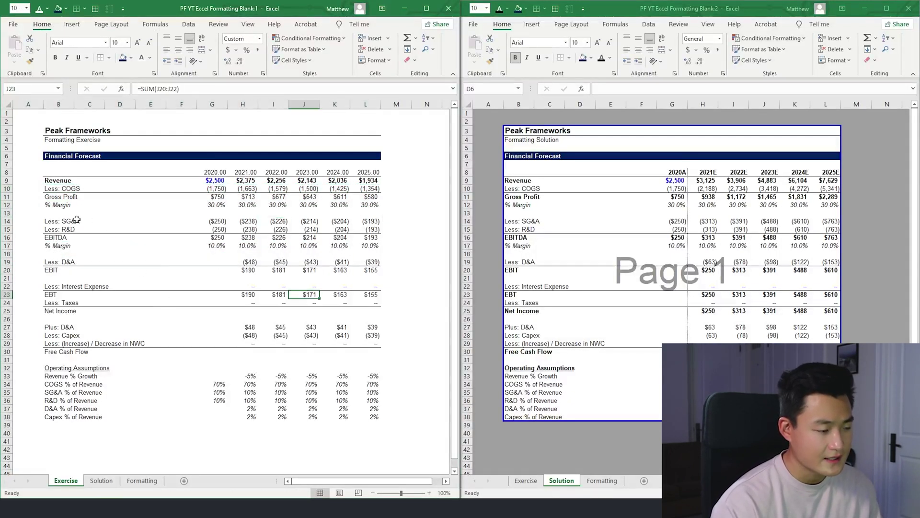
drag(48, 198, 368, 230)
click(187, 230)
Bold the Gross Profit row B11:L11 on the Exercise sheet.
drag(51, 199, 372, 199)
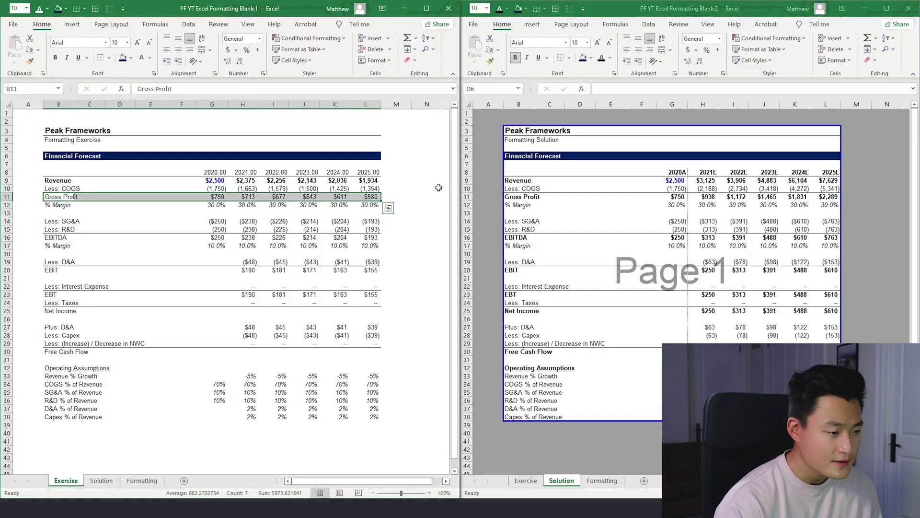
key(ctrl+b)
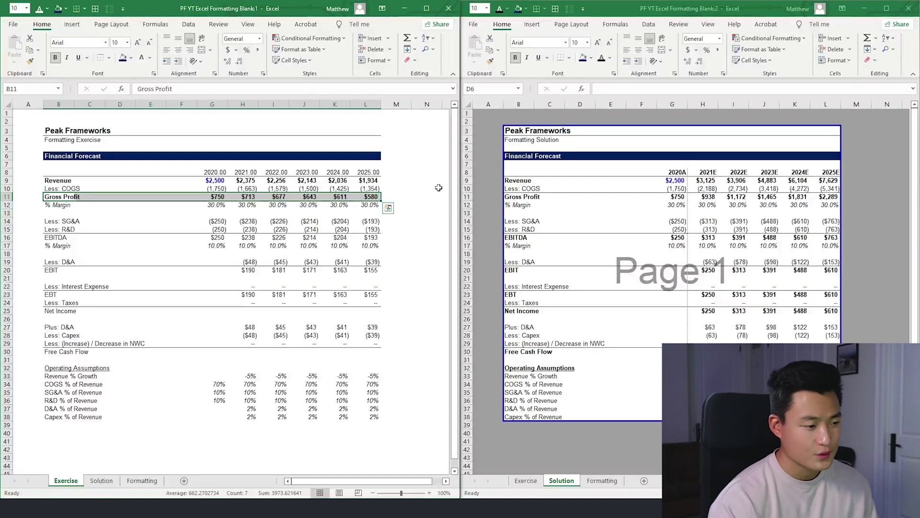
key(Up)
key(Down)
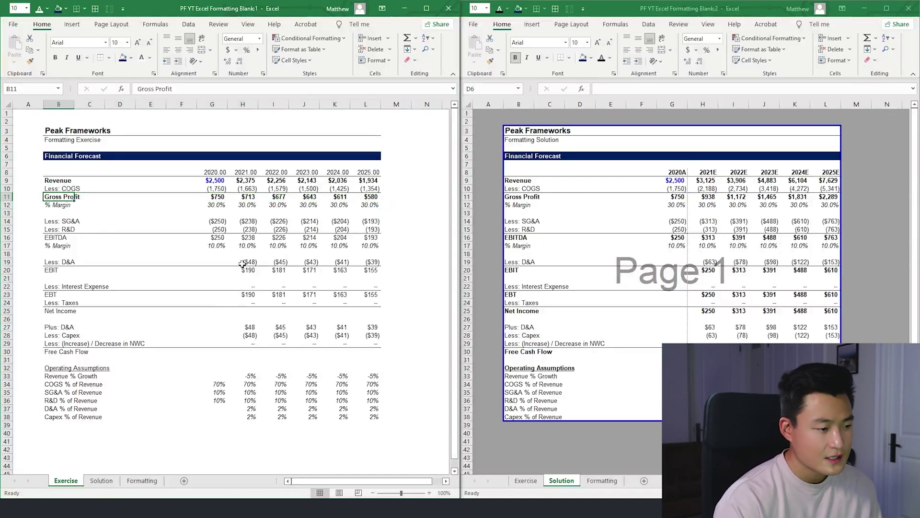
key(ctrl+shift+Right)
key(ctrl+shift+Right)
key(Up)
key(Down)
Bold the entire EBITDA row in row 16, including the label and all yearly values.
key(Down)
key(Down)
key(Down)
key(Down)
key(Down)
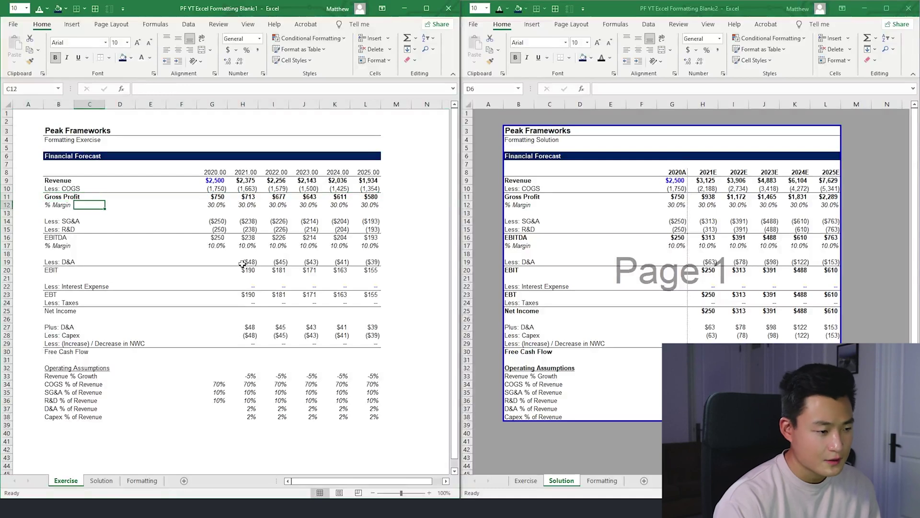
key(ctrl+shift+Right)
key(ctrl+shift+Right)
key(ctrl+shift+Right)
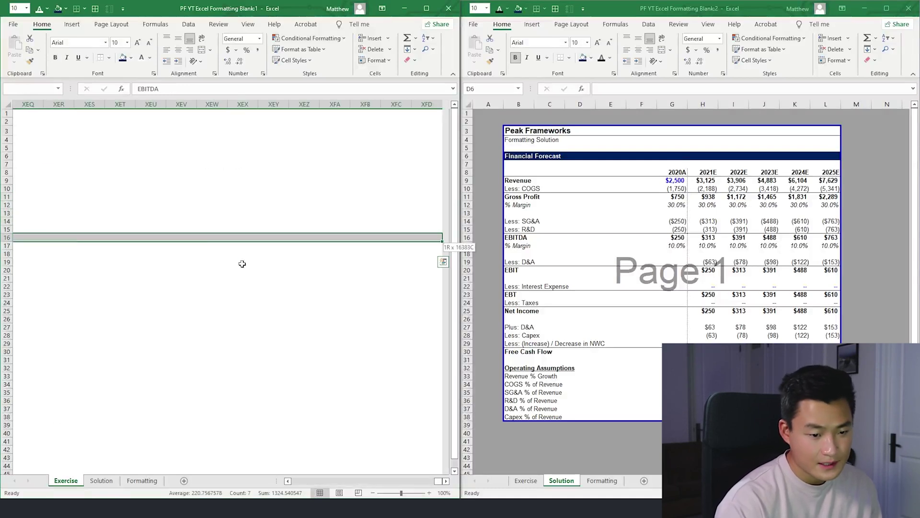
key(ctrl+shift+Left)
key(ctrl+b)
key(Left)
key(Right)
key(Down)
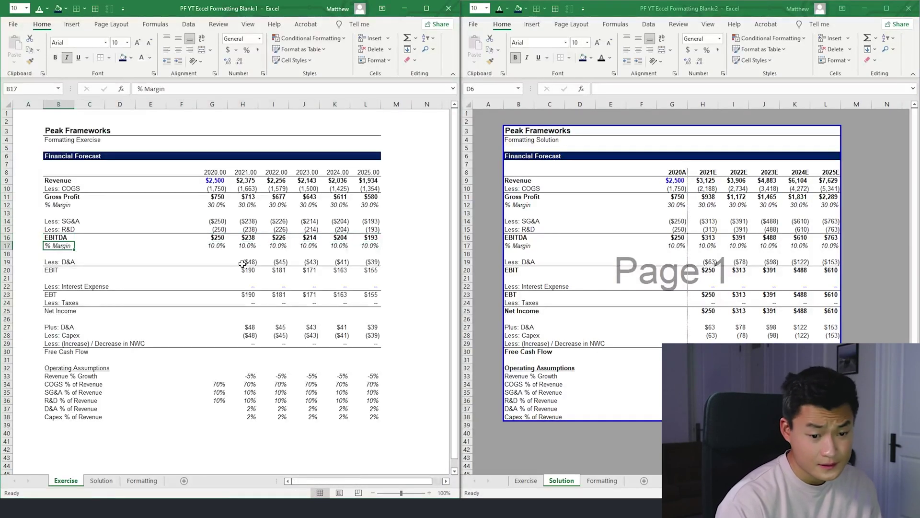
Bold the EBIT row in row 20, including the label and its yearly values.
key(Down)
key(Down)
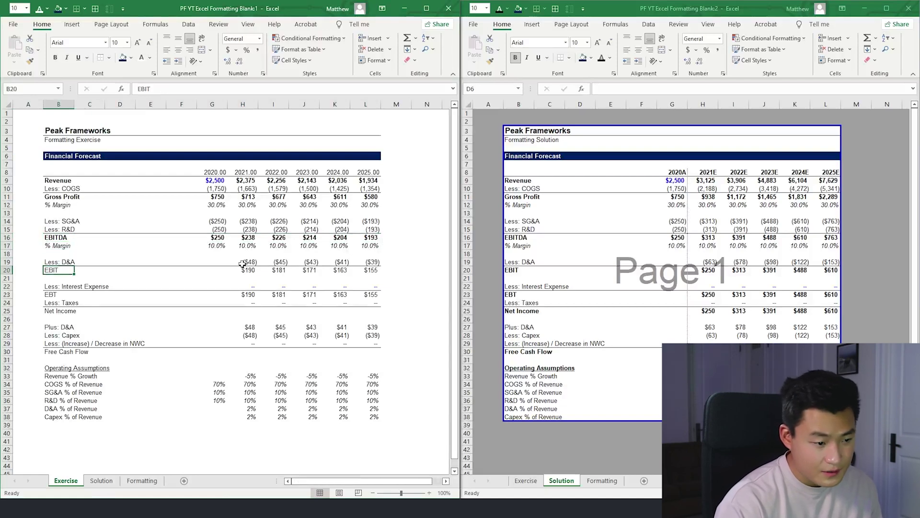
key(Down)
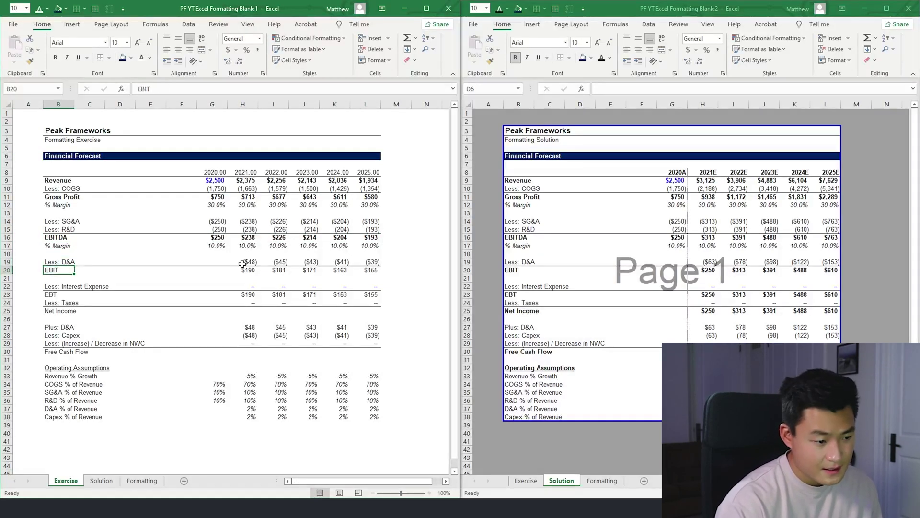
key(ctrl+shift+Right)
key(ctrl+shift+Right)
key(ctrl+shift+Right)
key(ctrl+shift+Left)
key(ctrl+b)
key(Left)
key(Right)
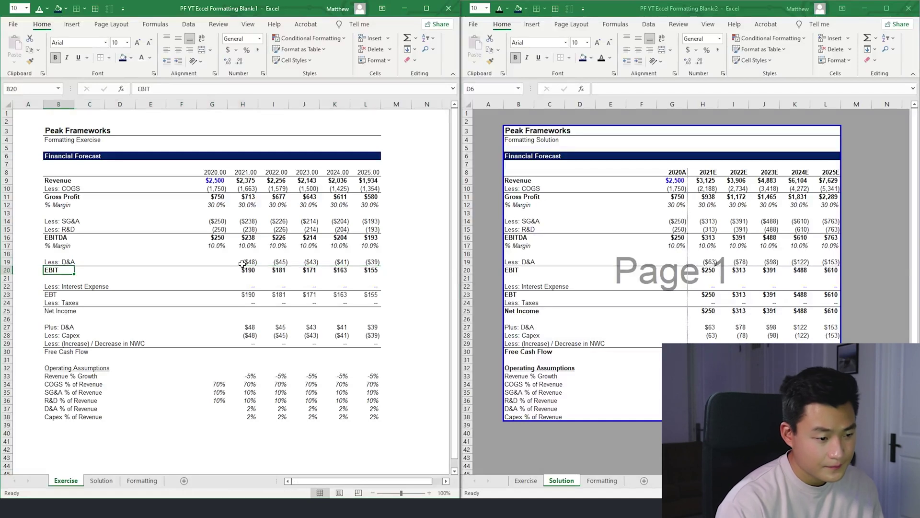
Bold the EBT row B23:L23 on the Exercise sheet.
key(Down)
key(Down)
key(Right)
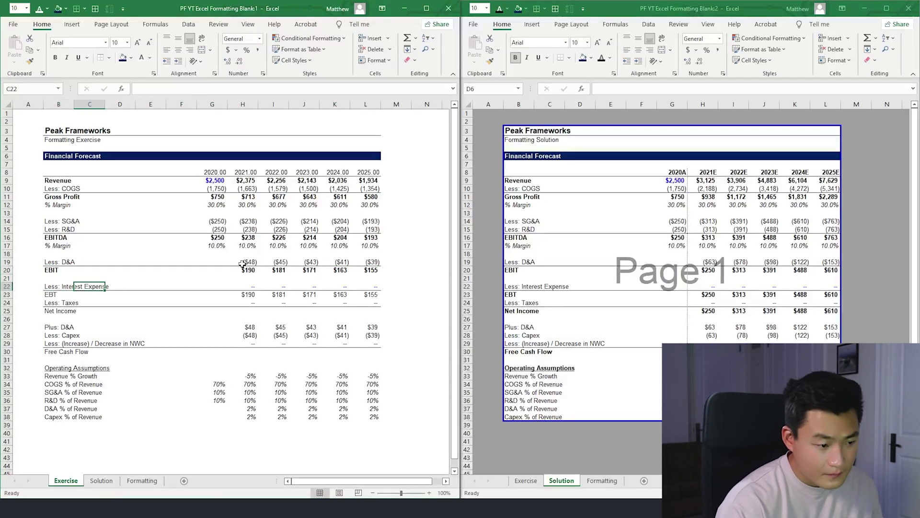
key(Down)
key(Left)
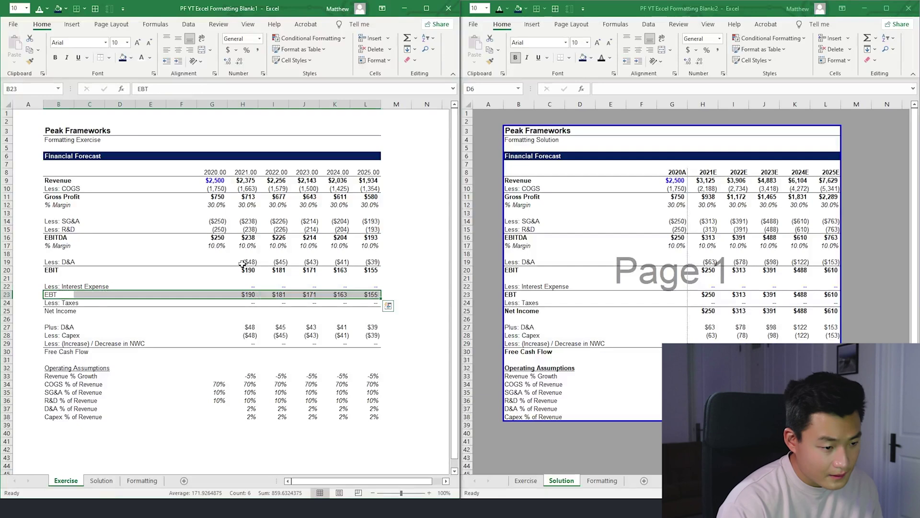
key(ctrl+b)
key(Down)
key(Down)
key(ctrl+shift+Right)
key(ctrl+shift+Left)
key(Right)
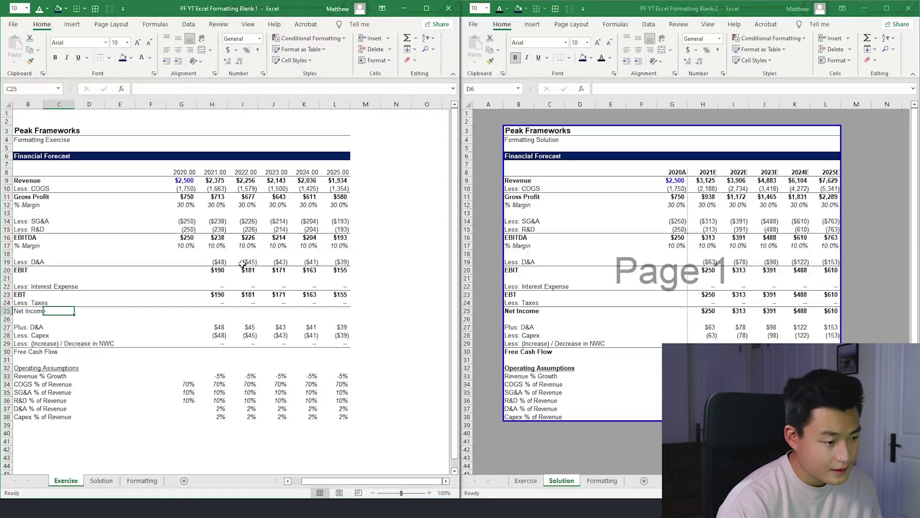
key(Left)
key(Left)
Enter =SUM(H23:H24) in H25 to calculate the 2021 Net Income from EBT and taxes.
key(Up)
key(Right)
key(Right)
key(Right)
key(Right)
key(Right)
key(Right)
key(Down)
key(Right)
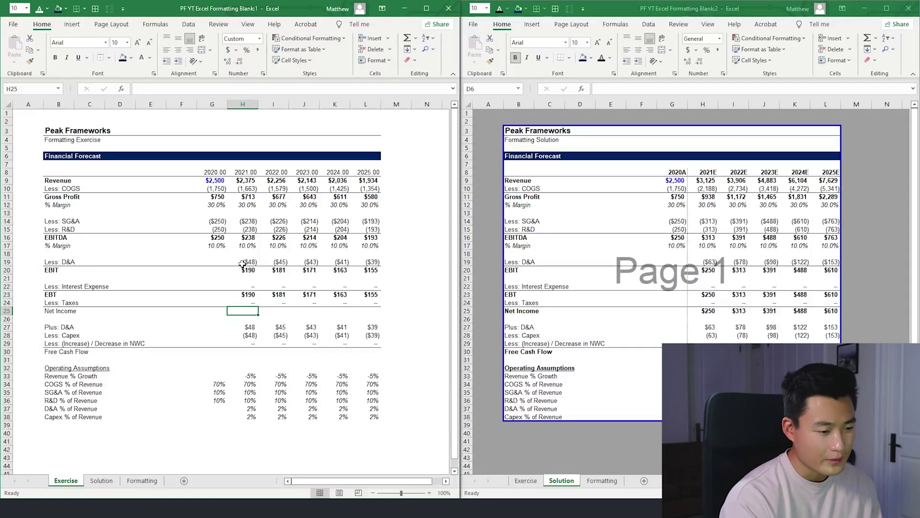
text(=sum()
key(Up)
key(shift+Up)
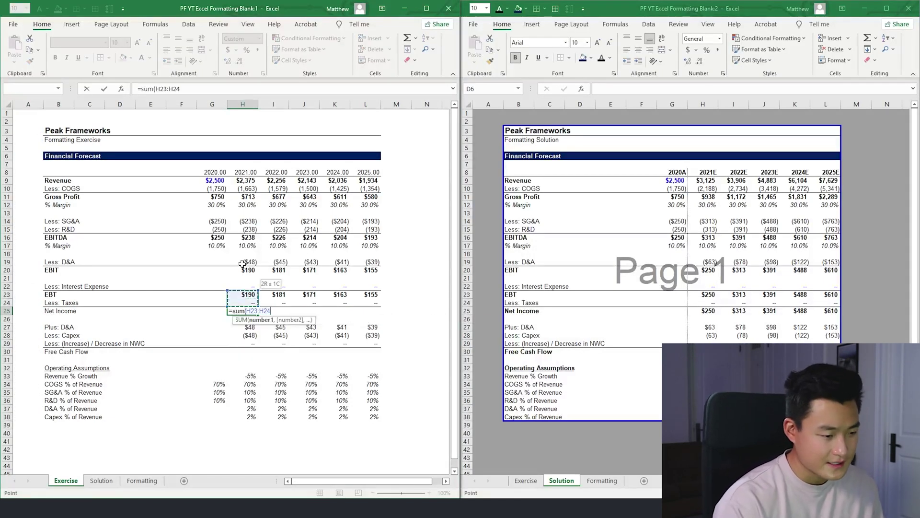
key(ctrl+Return)
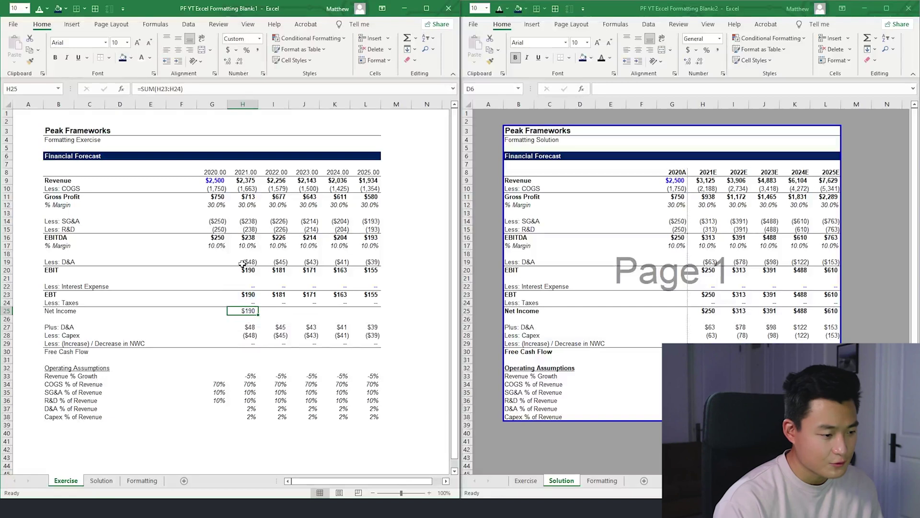
Copy the Net Income formula from H25 across the remaining years through L25.
key(ctrl+c)
key(shift+Right)
key(shift+Right)
key(shift+Right)
key(shift+Right)
key(ctrl+v)
Bold the Net Income row B25:L25, including the label and yearly values.
key(ctrl+Left)
key(ctrl+shift+Right)
key(ctrl+shift+Right)
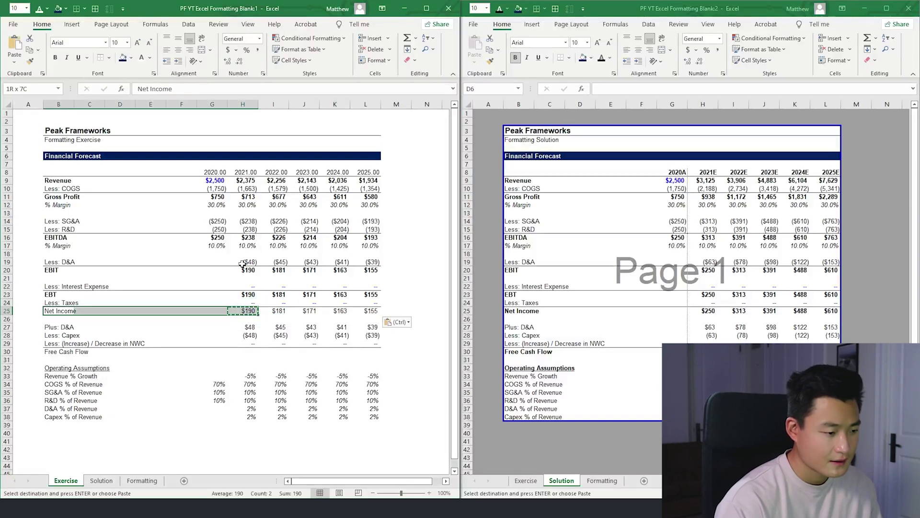
key(ctrl+b)
key(Down)
key(Down)
key(Down)
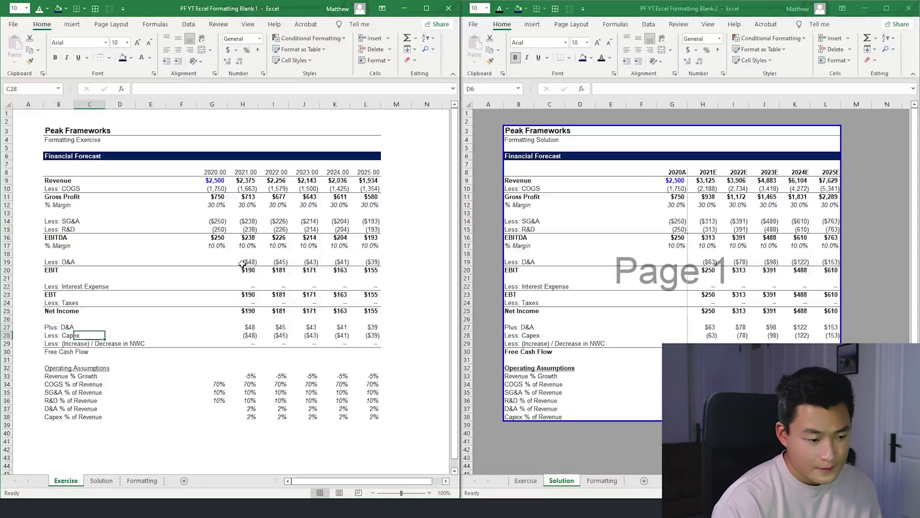
key(ctrl+Right)
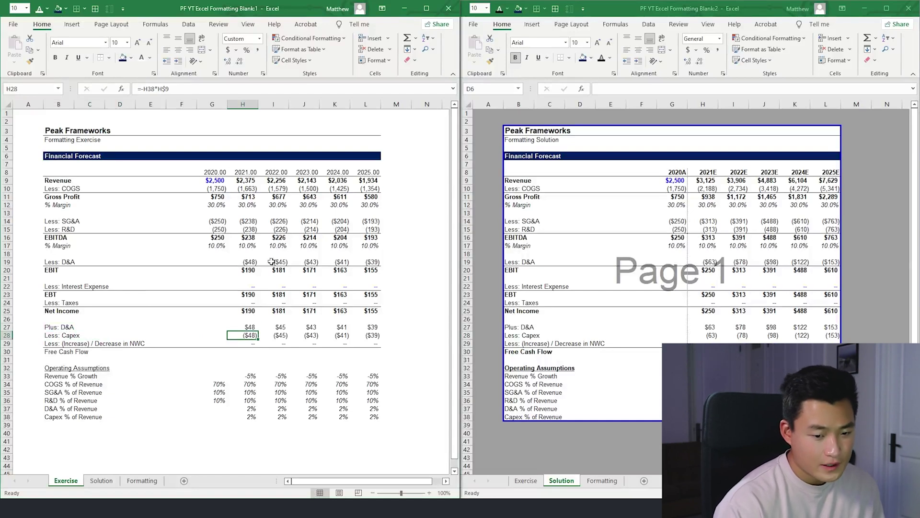
click(291, 254)
click(280, 318)
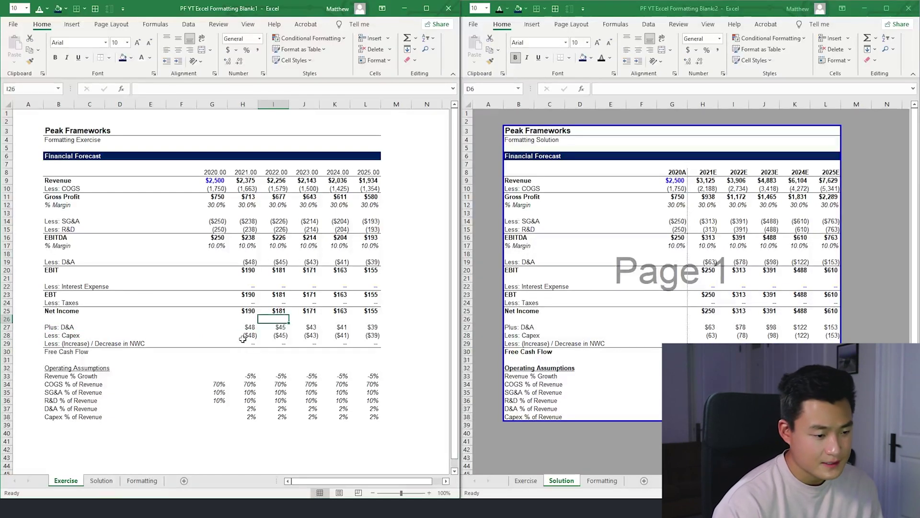
Apply only the number formatting of the R&D values H15:L15 to the Capex row H28:L28, removing its dollar signs.
drag(243, 335, 371, 335)
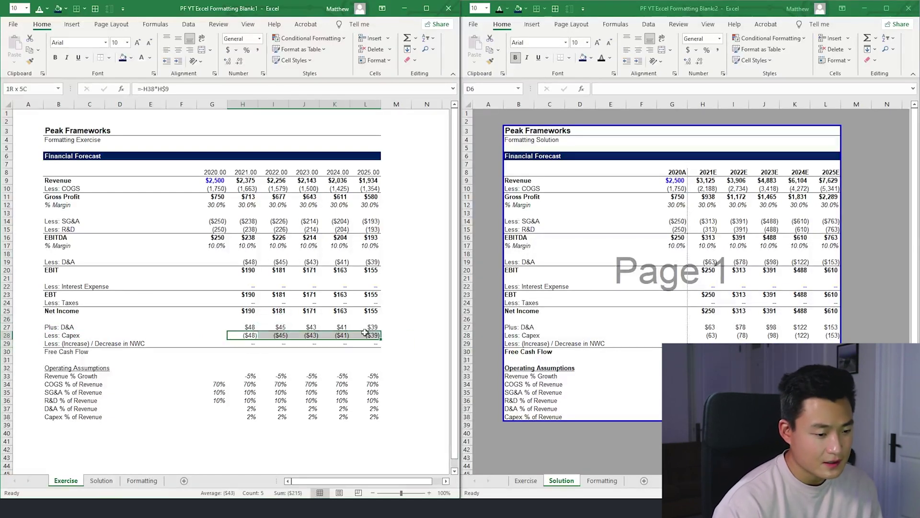
click(262, 358)
click(254, 325)
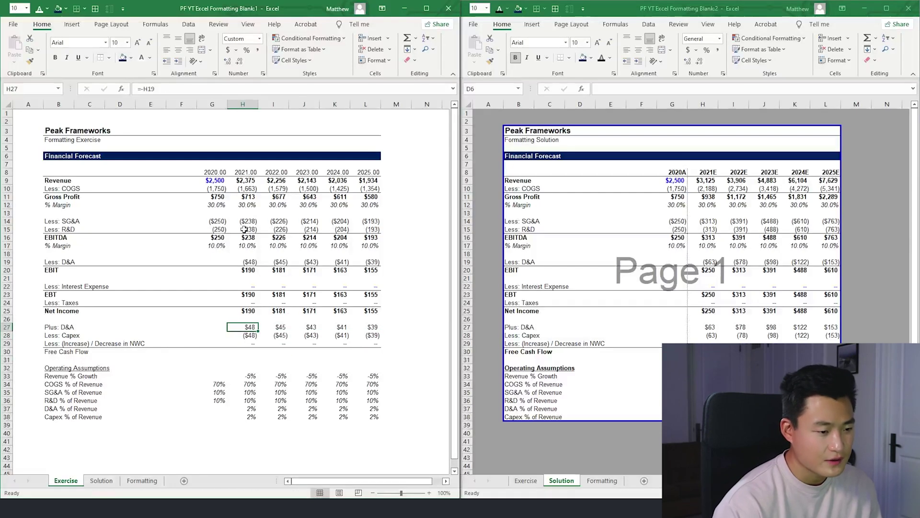
drag(244, 229, 376, 230)
key(ctrl+c)
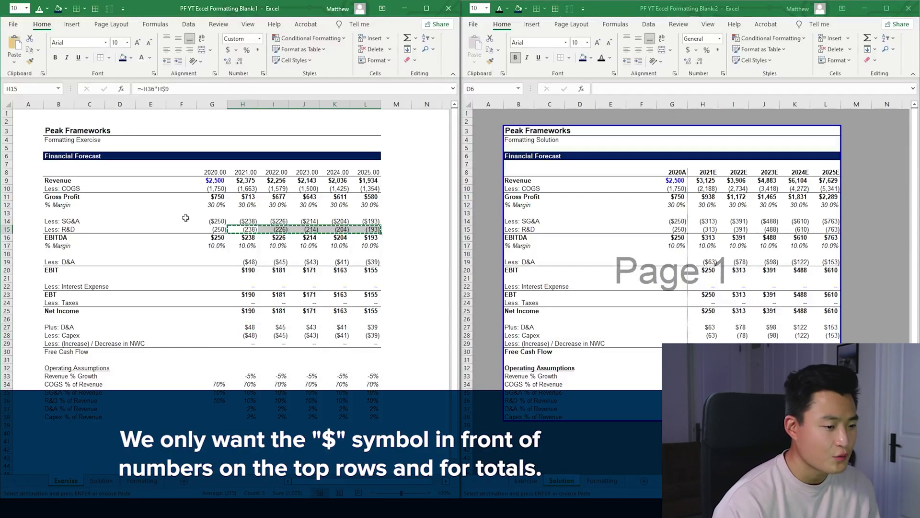
click(273, 205)
drag(253, 182, 245, 333)
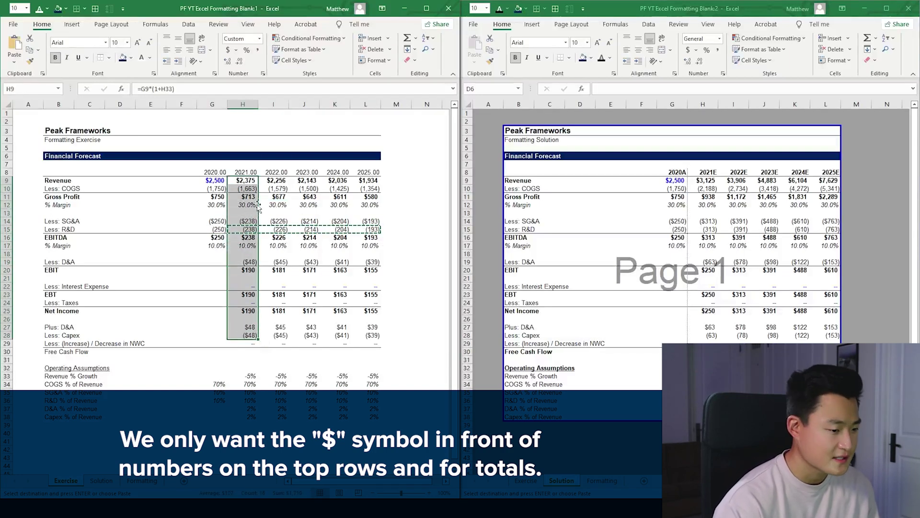
click(268, 285)
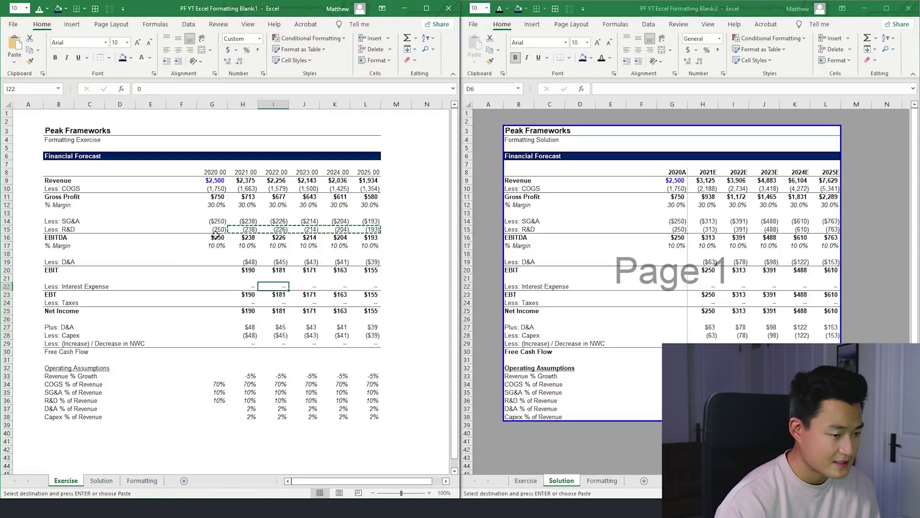
click(267, 213)
click(244, 206)
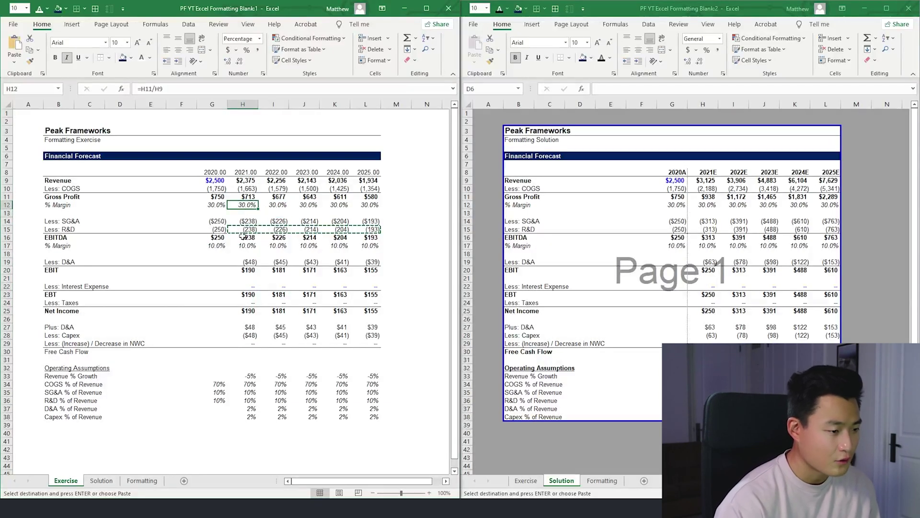
ctrl+scroll(215, 233, up, 2)
ctrl+scroll(307, 231, down, 2)
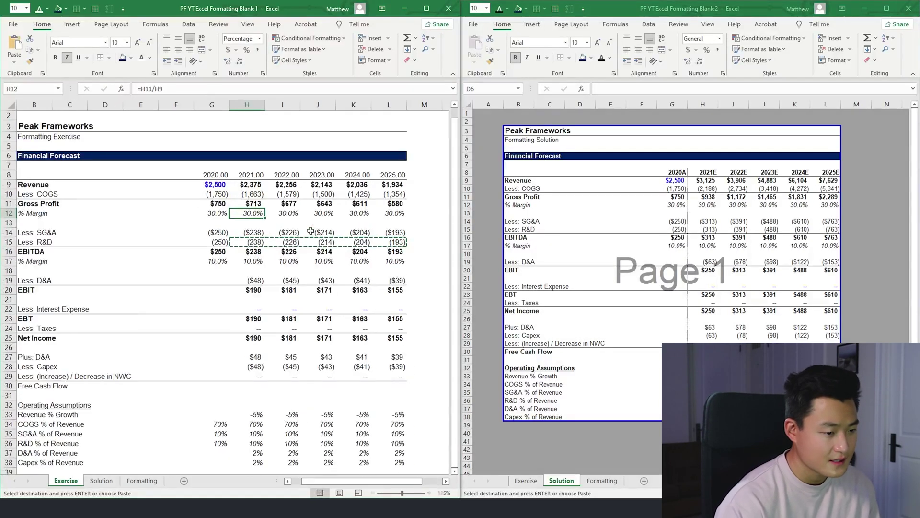
click(278, 310)
click(252, 336)
key(ctrl+alt+v)
key(t)
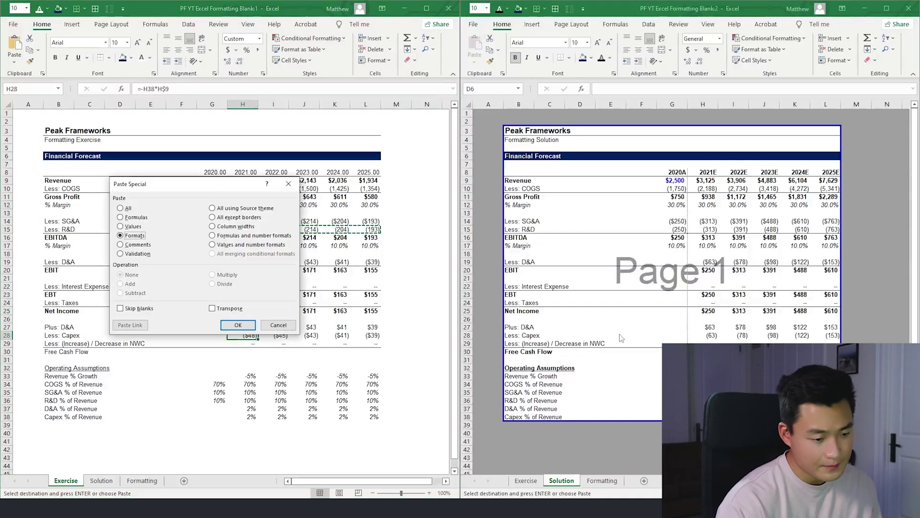
key(Return)
key(Up)
key(Down)
key(Escape)
Copy the R&D values H15:L15 and bring up Paste Special at Capex cell H28, closing it without pasting.
key(Up)
key(Up)
key(Up)
key(Up)
key(Up)
key(Up)
key(Up)
key(Up)
key(Up)
key(Up)
key(Up)
key(Up)
key(Up)
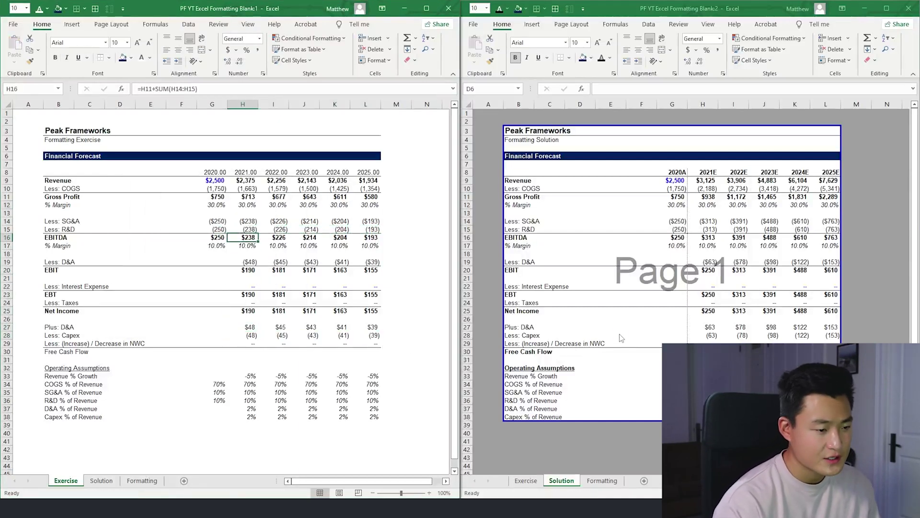
key(ctrl+shift+Right)
key(ctrl+c)
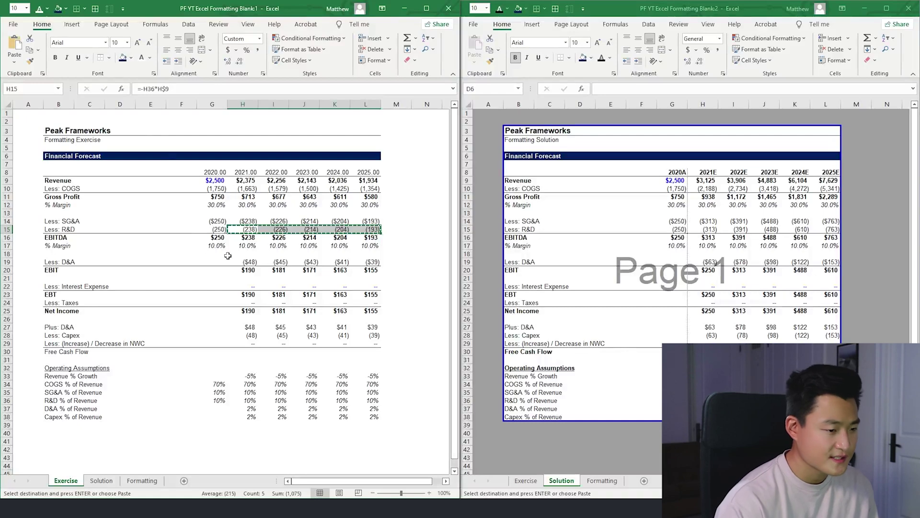
click(245, 326)
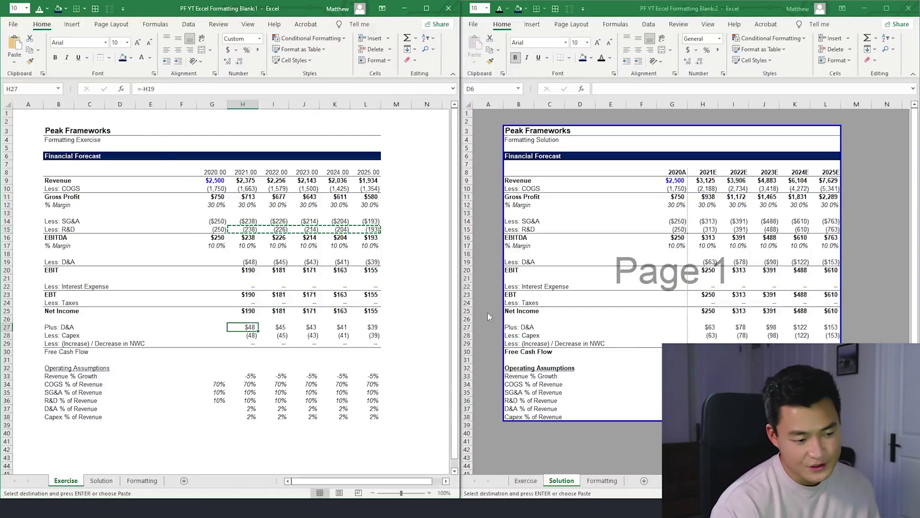
key(Down)
key(alt+e)
key(s)
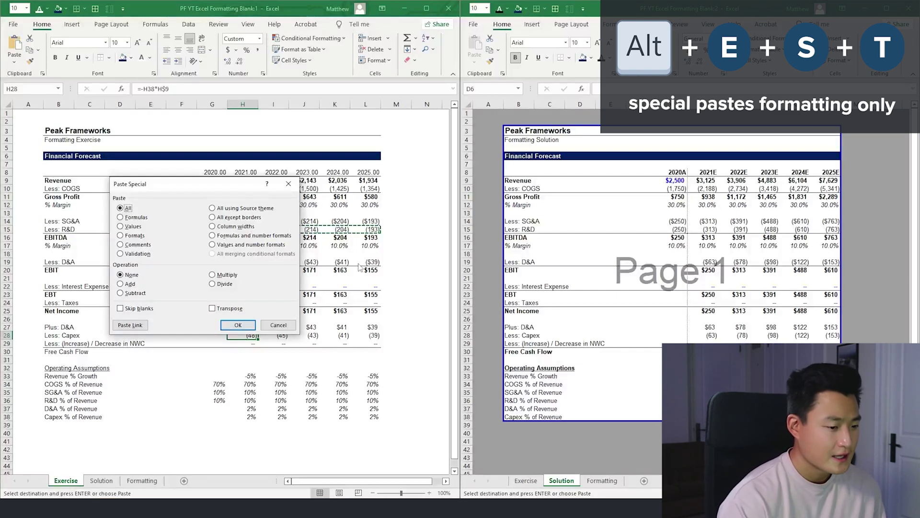
key(Escape)
key(Escape)
click(274, 229)
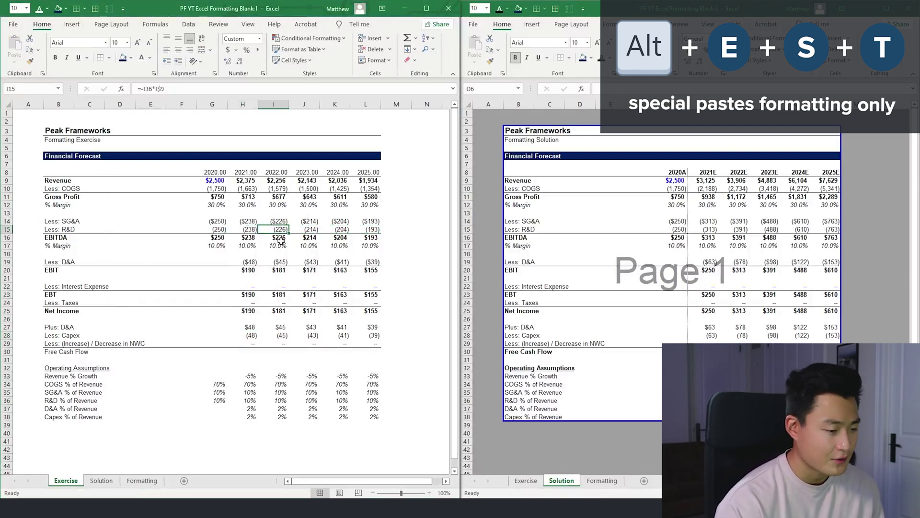
drag(246, 223, 338, 230)
click(333, 197)
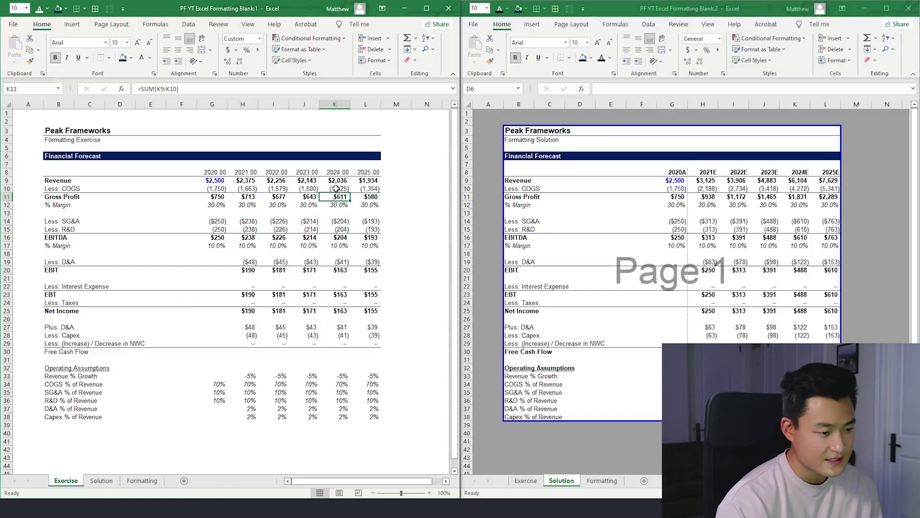
key(Down)
key(Down)
key(Down)
key(Left)
key(Left)
key(Down)
key(ctrl+shift+Left)
key(Left)
key(ctrl+shift+Right)
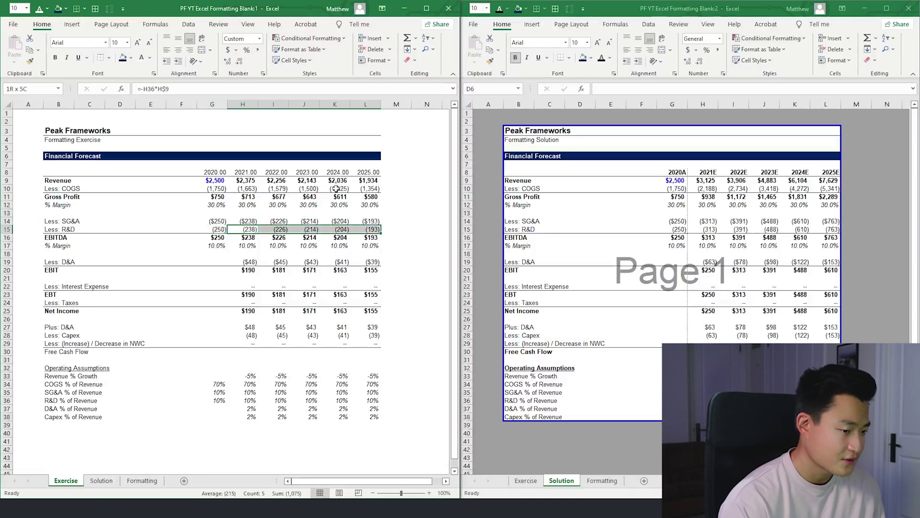
key(ctrl+c)
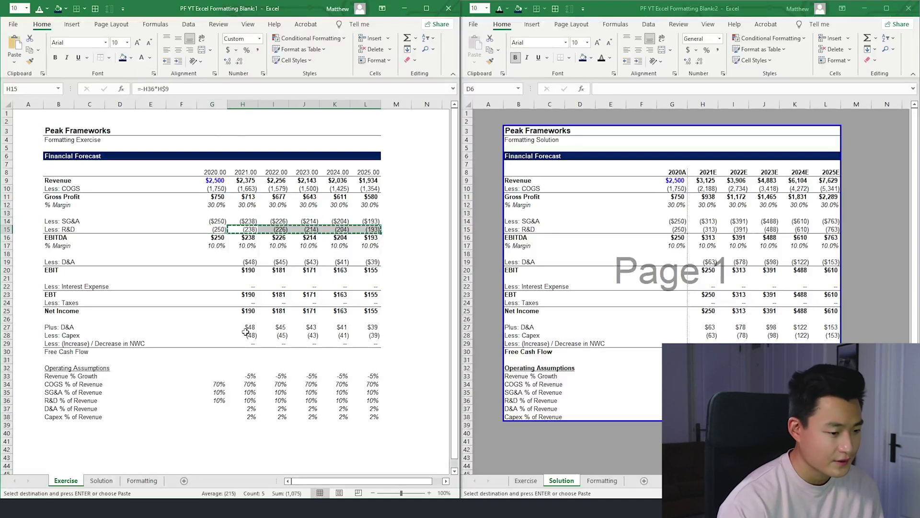
click(245, 332)
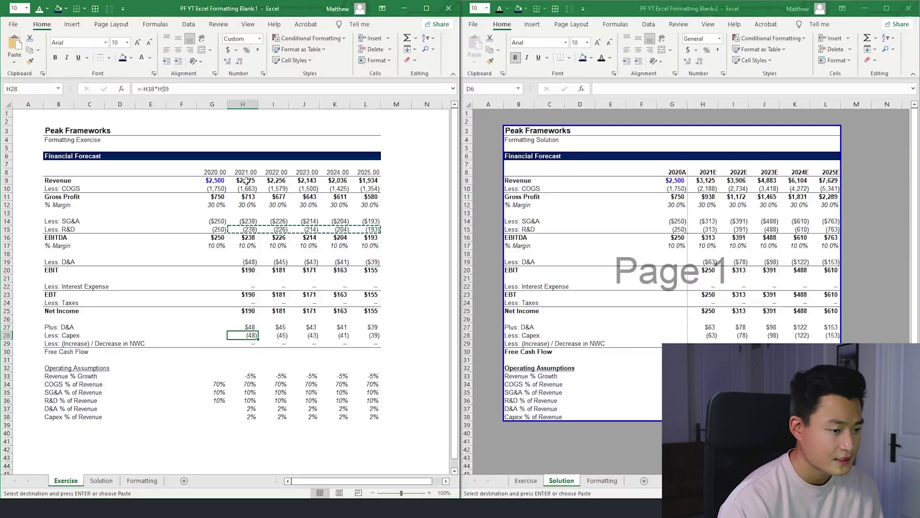
Paste the full contents of the Revenue cells H9:L9 over the Capex row starting at H28.
drag(245, 181, 370, 181)
key(ctrl+c)
click(246, 335)
key(ctrl+v)
click(295, 239)
key(Escape)
Inspect the formulas pasted into Capex cells I28 and H28, and undo the Revenue paste.
click(265, 332)
key(F2)
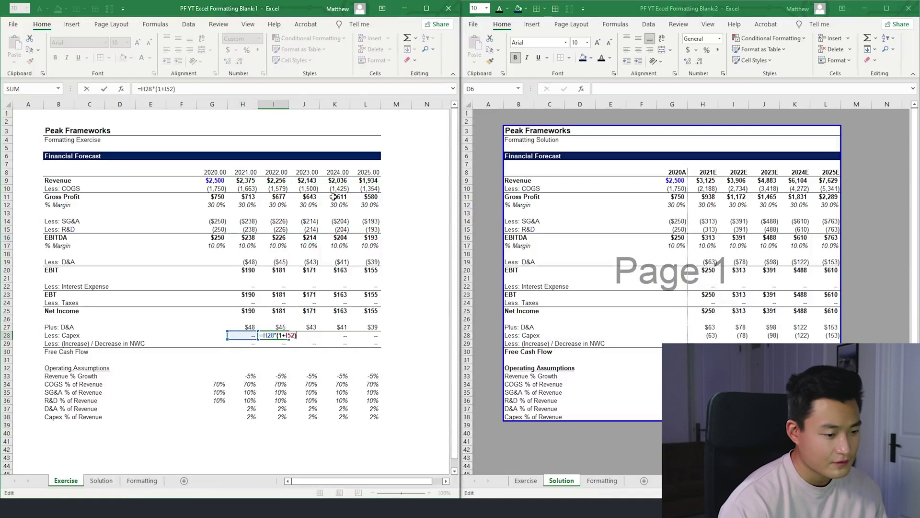
key(Escape)
click(250, 328)
click(254, 335)
key(F2)
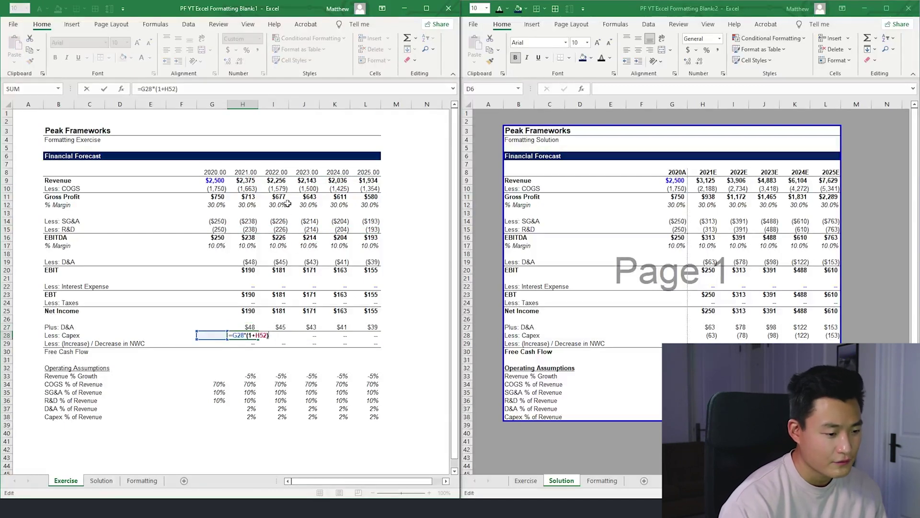
key(Escape)
drag(247, 181, 247, 176)
key(F2)
key(Escape)
key(ctrl+z)
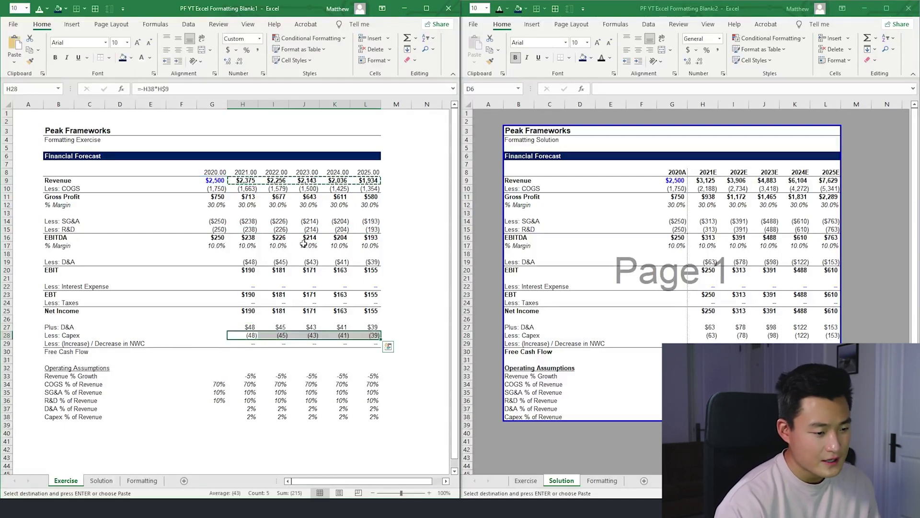
key(Escape)
Paste the R&D cells H15:L15 in full, formulas included, over the Capex row H28:L28.
drag(250, 229, 371, 229)
key(ctrl+c)
click(244, 337)
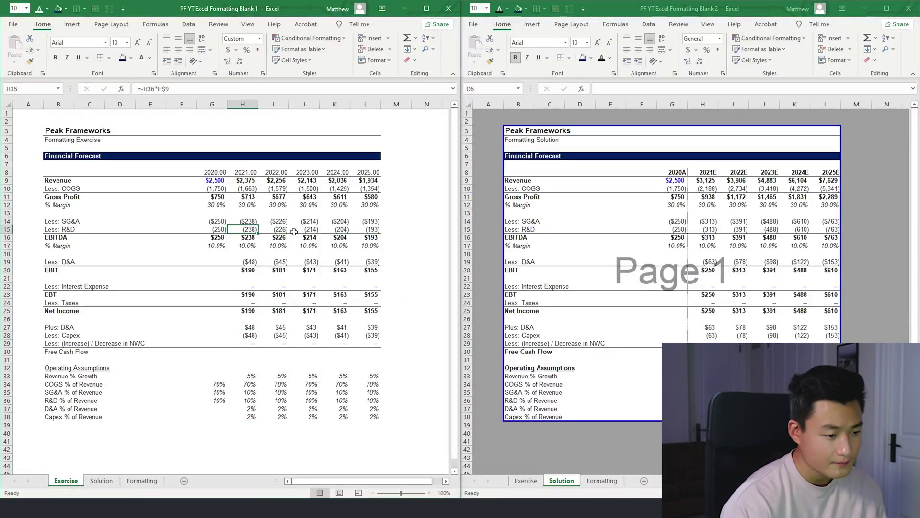
key(F2)
key(Escape)
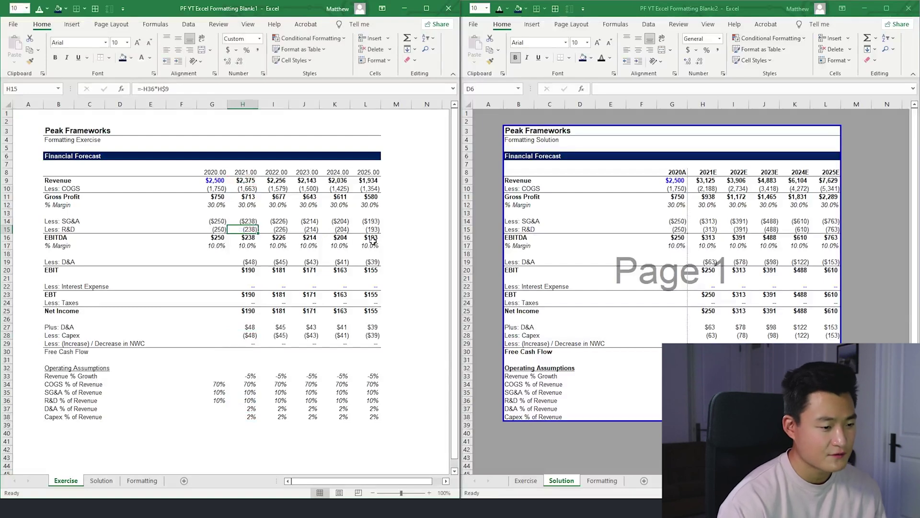
key(ctrl+shift+Right)
key(ctrl+c)
click(246, 337)
key(ctrl+v)
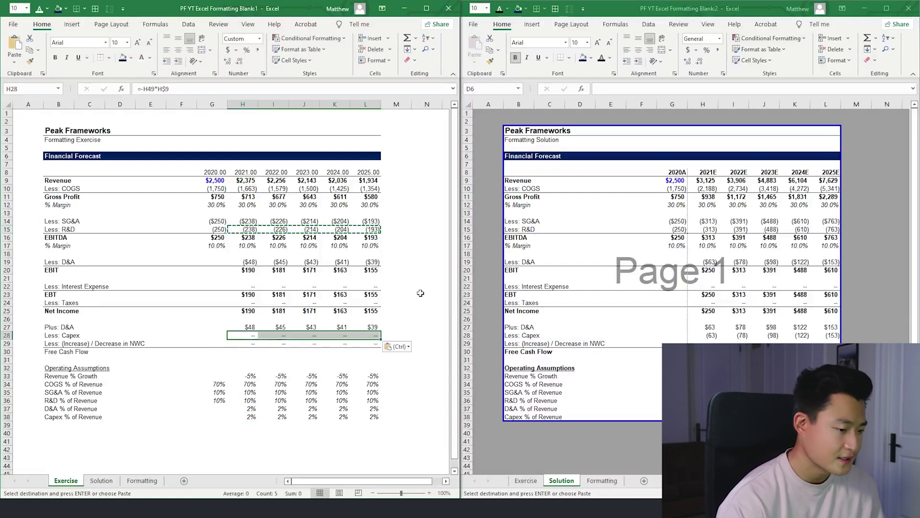
key(Escape)
Inspect which cells the pasted formula in H28 refers to, and undo the full R&D paste.
key(Up)
key(Down)
key(F2)
scroll(233, 299, down, 3)
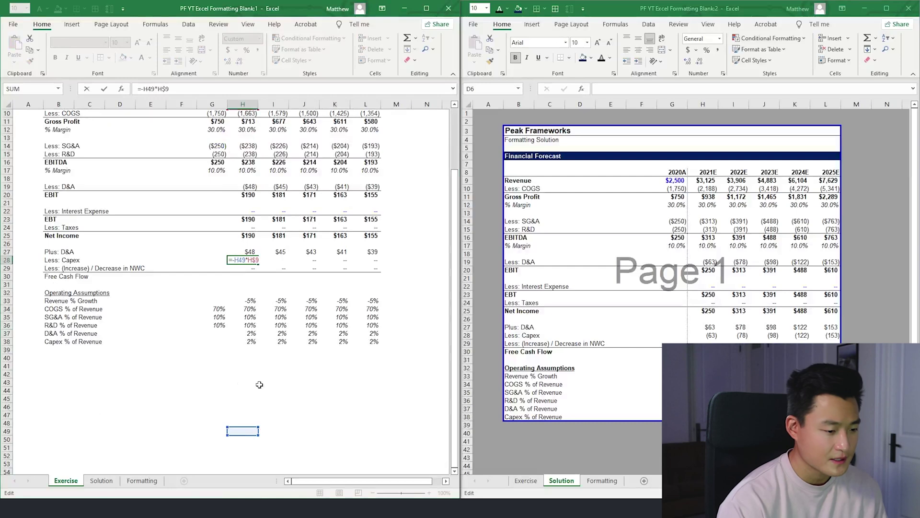
scroll(307, 186, up, 3)
key(Escape)
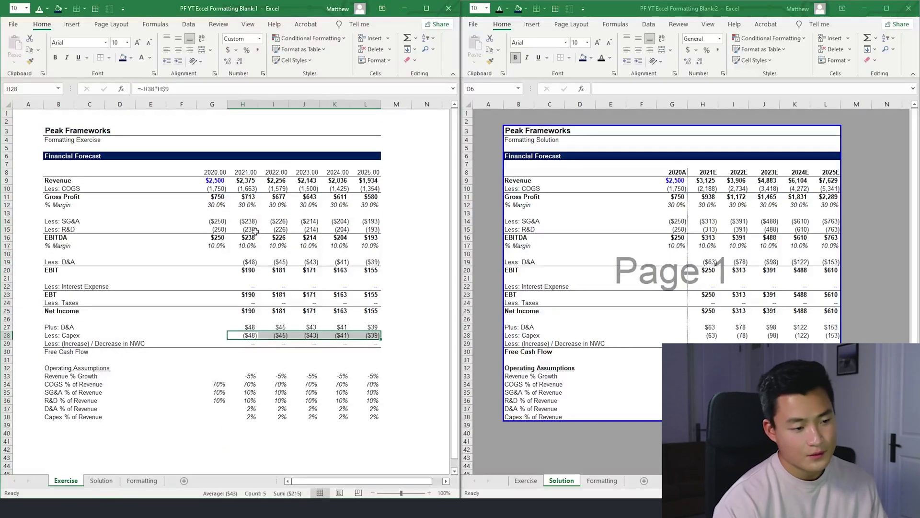
Copy the R&D cells H15:L15 and paste only their formats onto the Capex row H28:L28.
drag(255, 232, 372, 230)
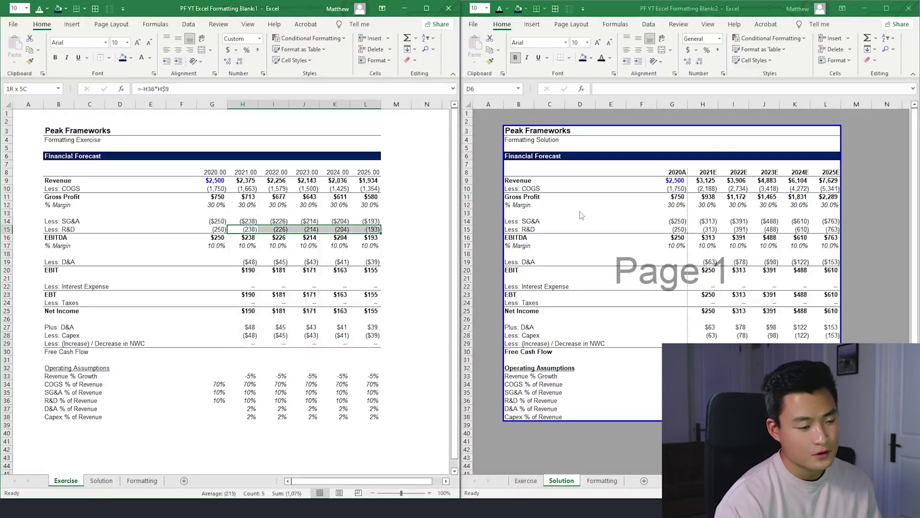
key(ctrl+c)
click(255, 338)
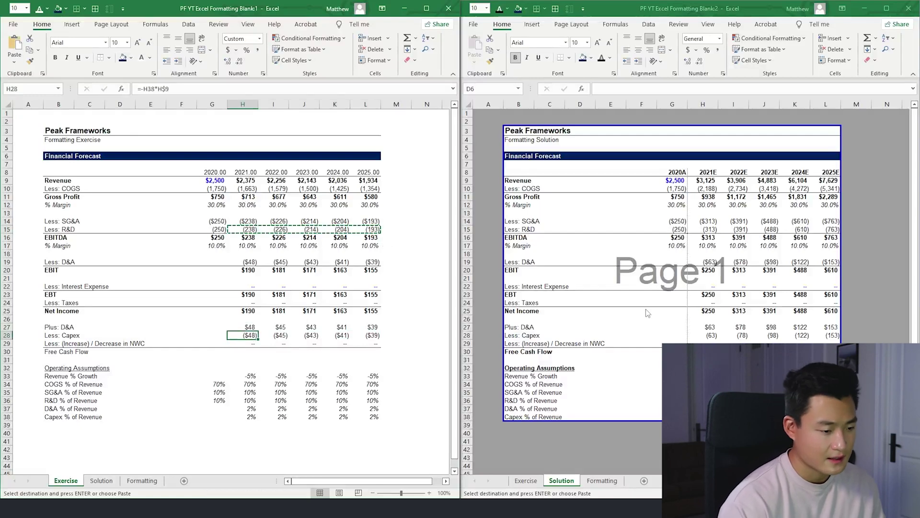
key(alt+e)
key(s)
key(t)
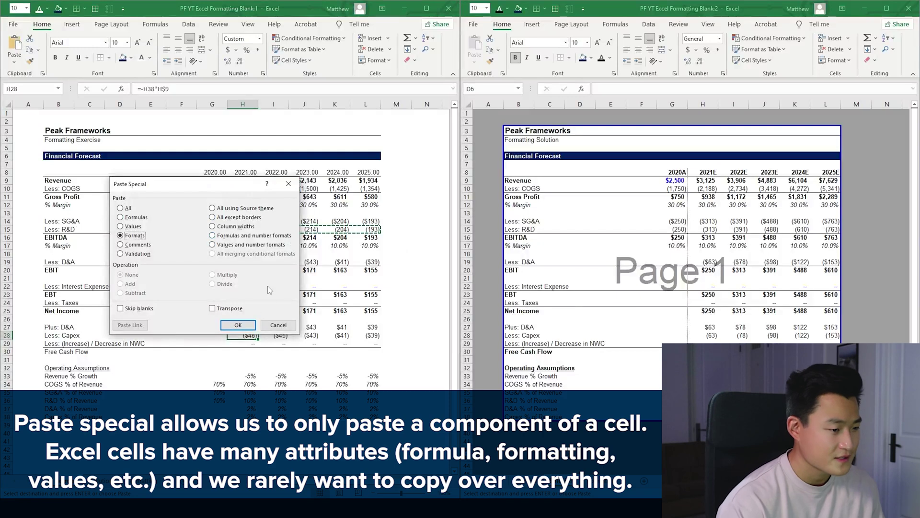
click(242, 326)
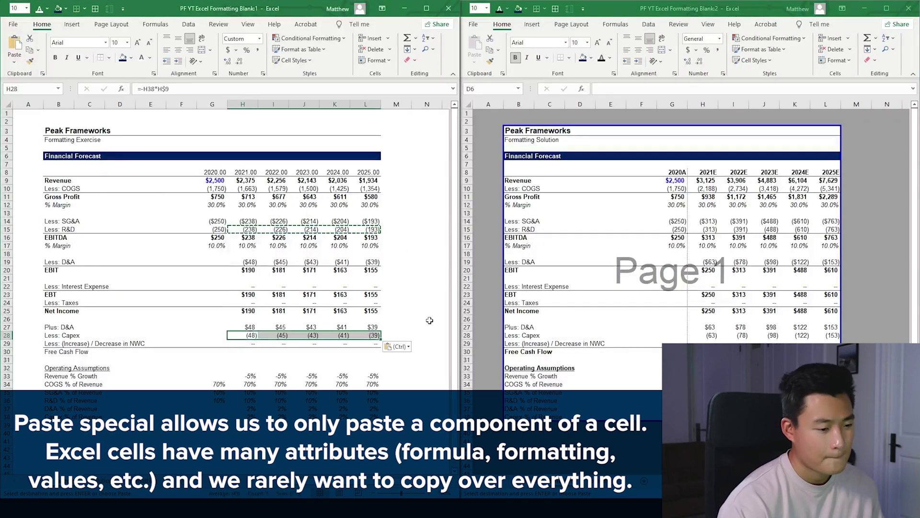
Enter 0 in the (Increase) / Decrease in NWC cells H29:K29.
key(F2)
key(Return)
key(Right)
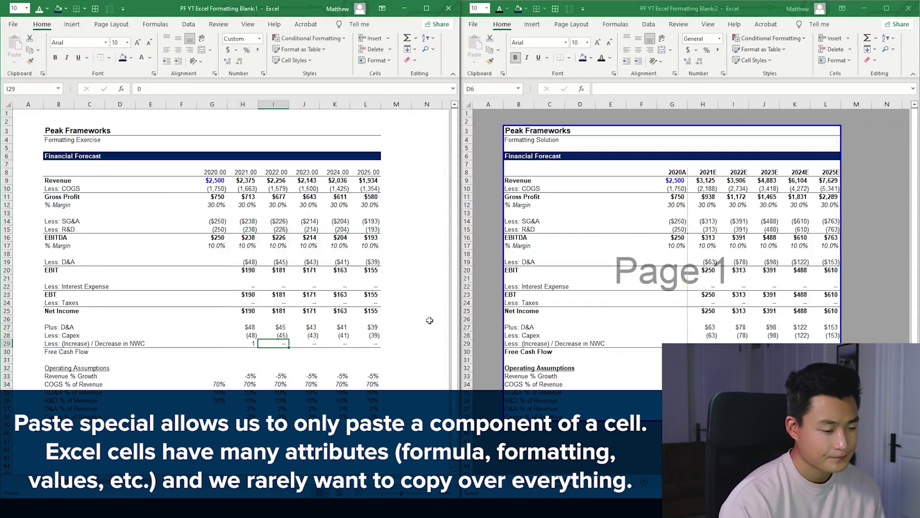
key(Left)
text(0)
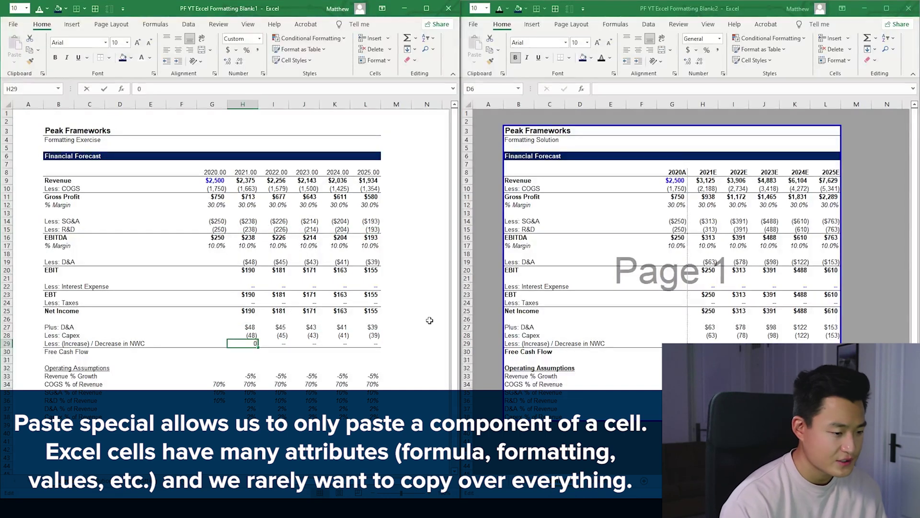
key(Right)
text(0)
key(Right)
text(0)
key(Right)
text(0)
key(Right)
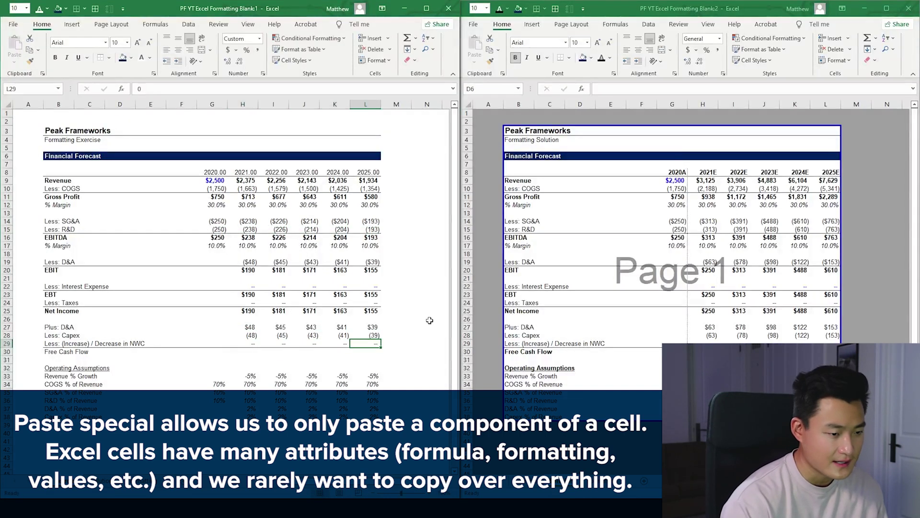
Enter =SUM(H25:H29) in H30 to calculate the 2021 Free Cash Flow.
key(Down)
key(Left)
key(Left)
key(Left)
key(Left)
text(=s)
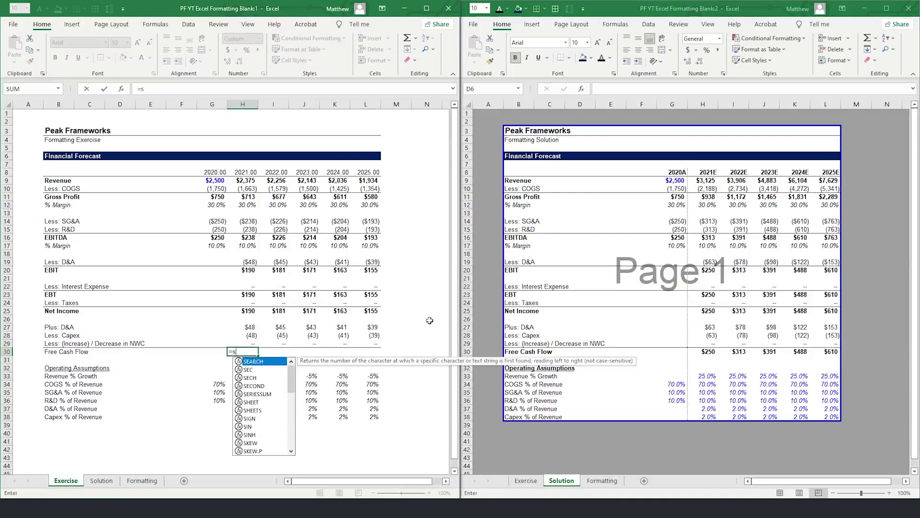
text(um()
key(Up)
key(shift+Up)
key(shift+Up)
key(shift+Up)
key(shift+Up)
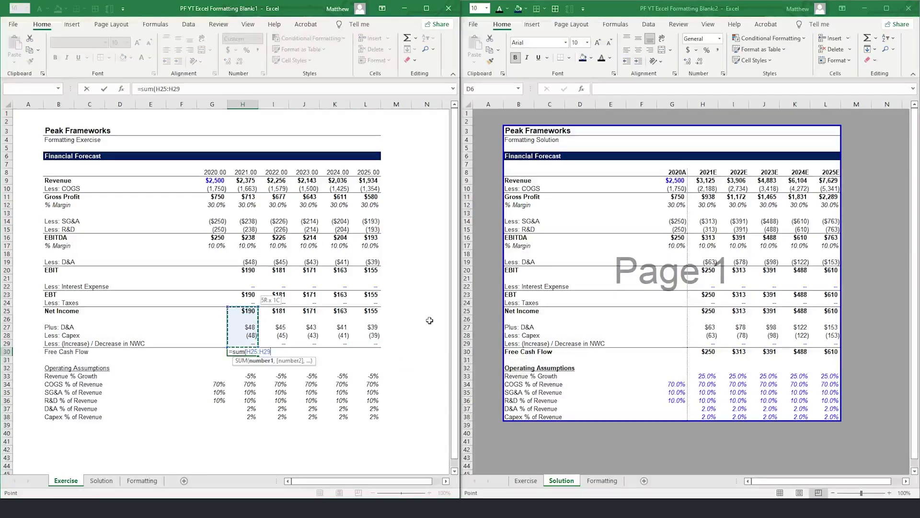
key(ctrl+Return)
Copy the 2021 Free Cash Flow formula in H30 across to L30.
key(ctrl+c)
key(shift+Right)
key(shift+Right)
key(shift+Right)
key(shift+Right)
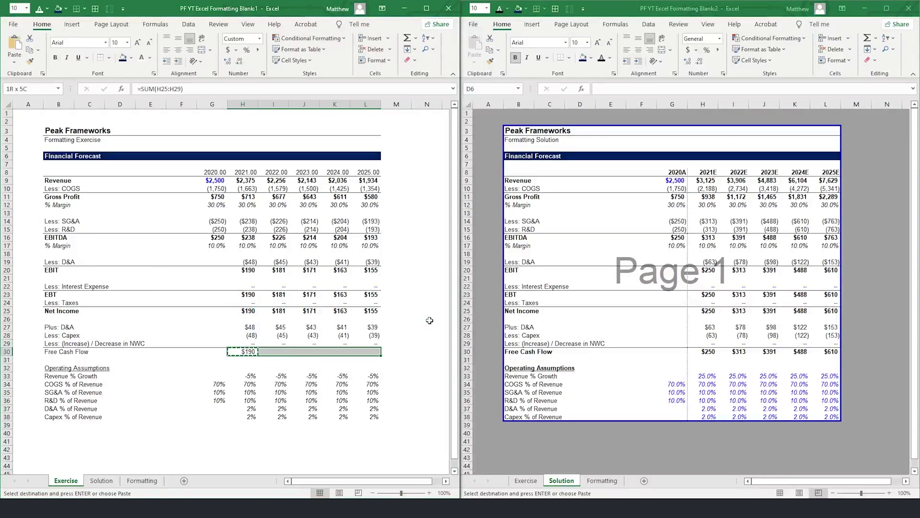
key(ctrl+v)
Bold the Free Cash Flow row, including its label and the 2021 to 2025 figures.
key(ctrl+b)
drag(30, 352, 303, 351)
key(ctrl+b)
click(301, 269)
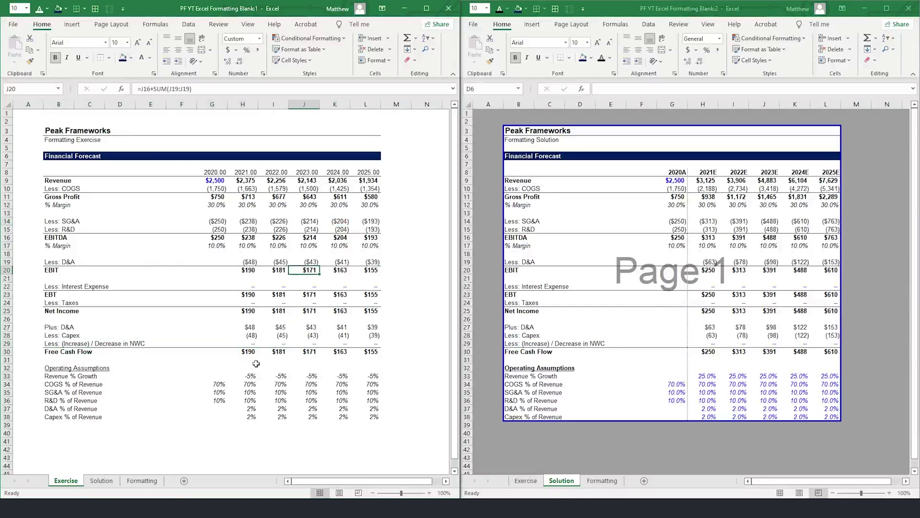
Compare the Free Cash Flow figures and operating assumptions on the Exercise sheet with those on the Solution sheet.
click(248, 377)
click(210, 384)
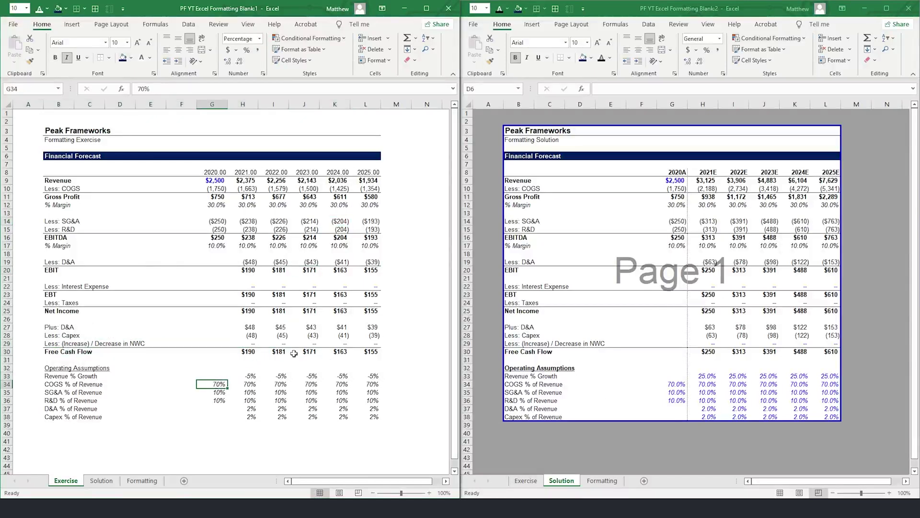
drag(249, 353, 365, 352)
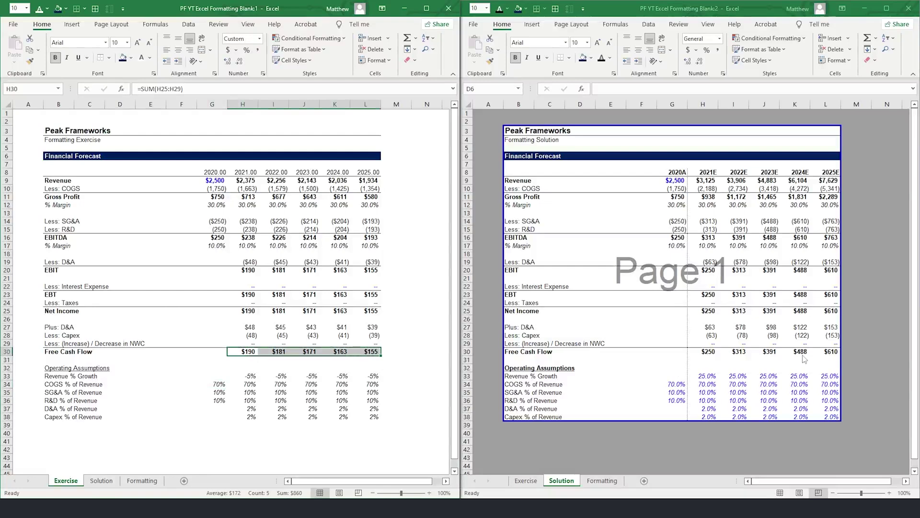
drag(704, 360, 796, 352)
click(190, 298)
click(257, 377)
scroll(358, 369, down, 1)
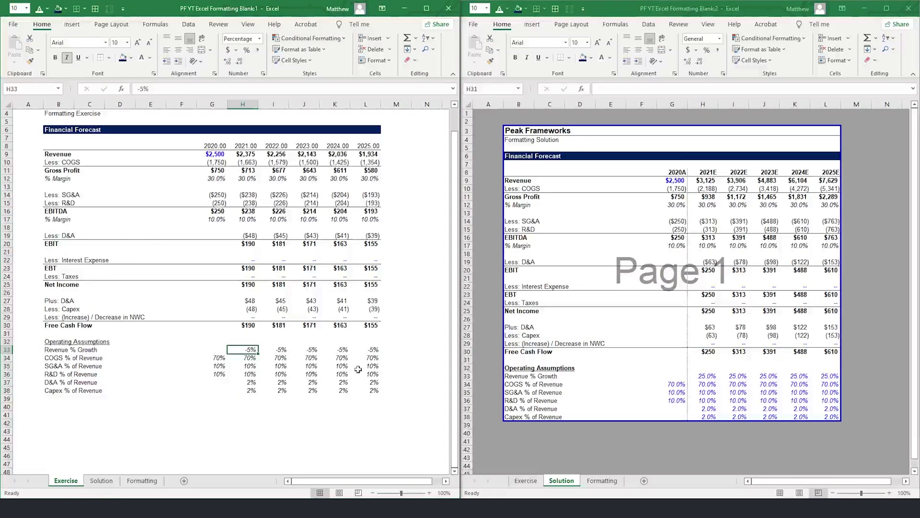
click(714, 402)
Set the 2021 Revenue % Growth in H33 to 25% and fill it across to L33.
click(253, 369)
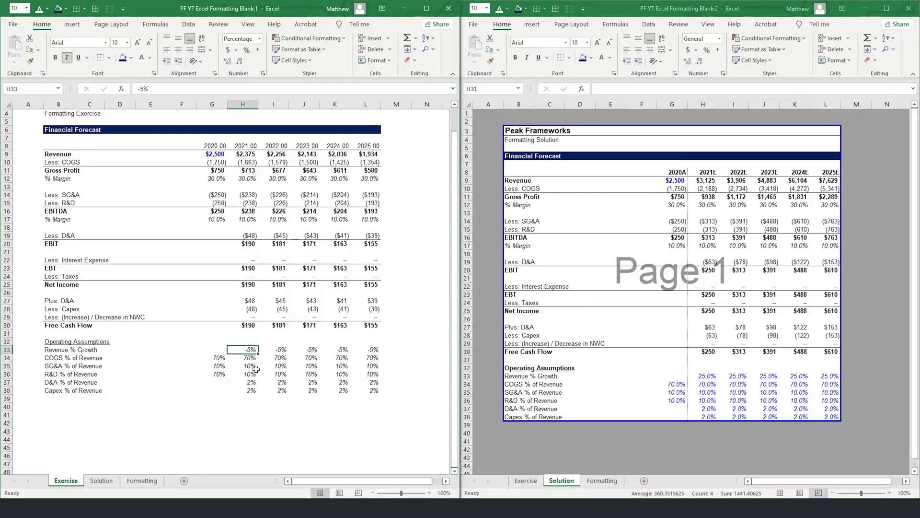
key(Up)
key(Down)
text(25)
key(Up)
key(Down)
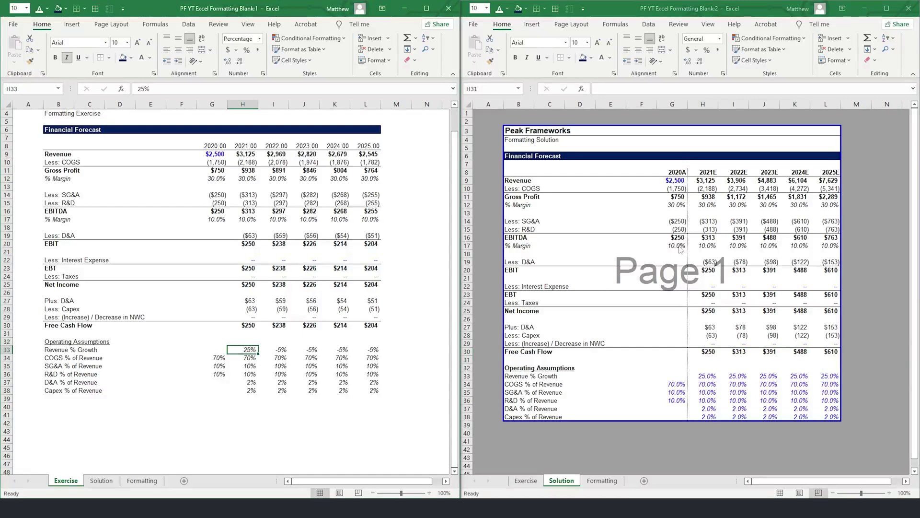
key(ctrl+shift+Right)
key(ctrl+r)
key(Up)
key(Down)
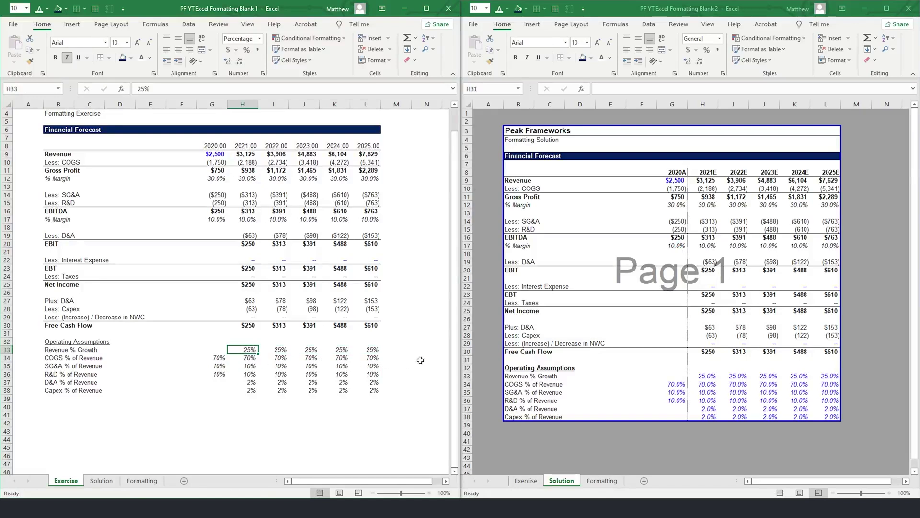
Compare the Free Cash Flow row and its H30 formula with the matching row on the Solution sheet.
click(835, 376)
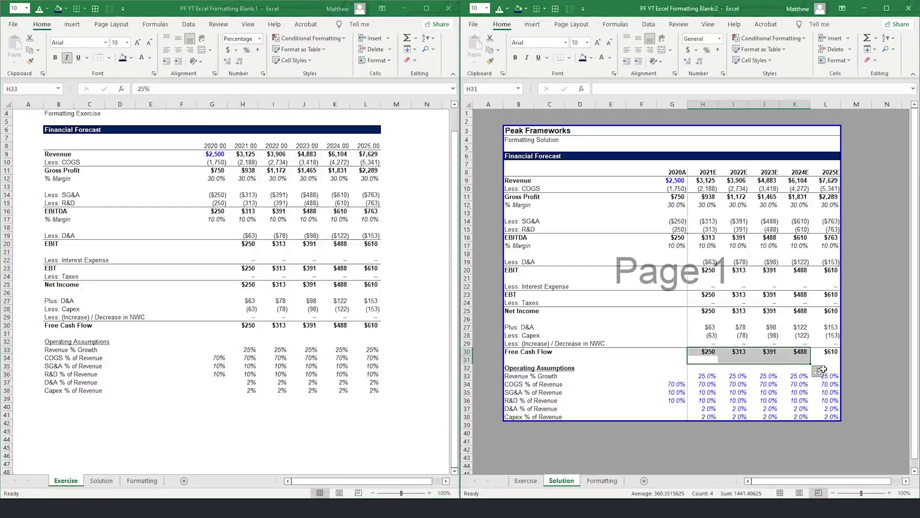
click(247, 326)
scroll(248, 337, up, 1)
drag(245, 352, 369, 350)
click(827, 354)
click(706, 352)
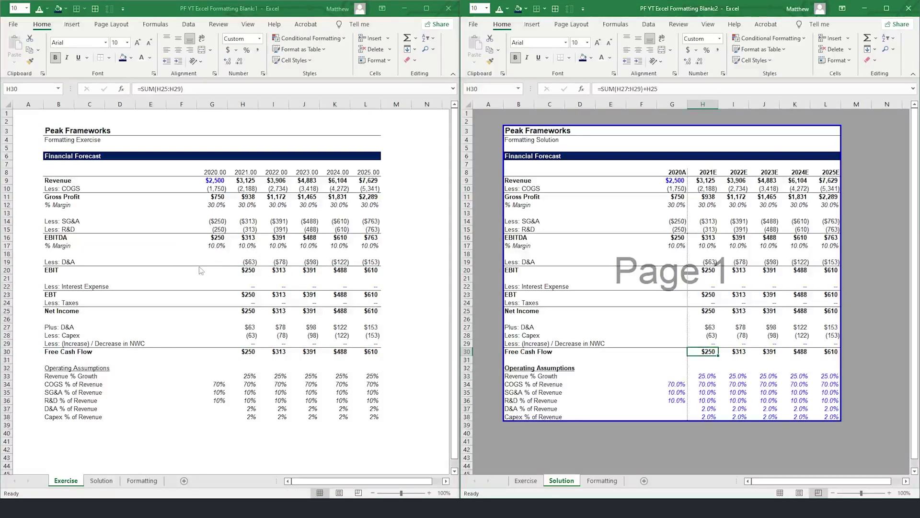
key(alt+Tab)
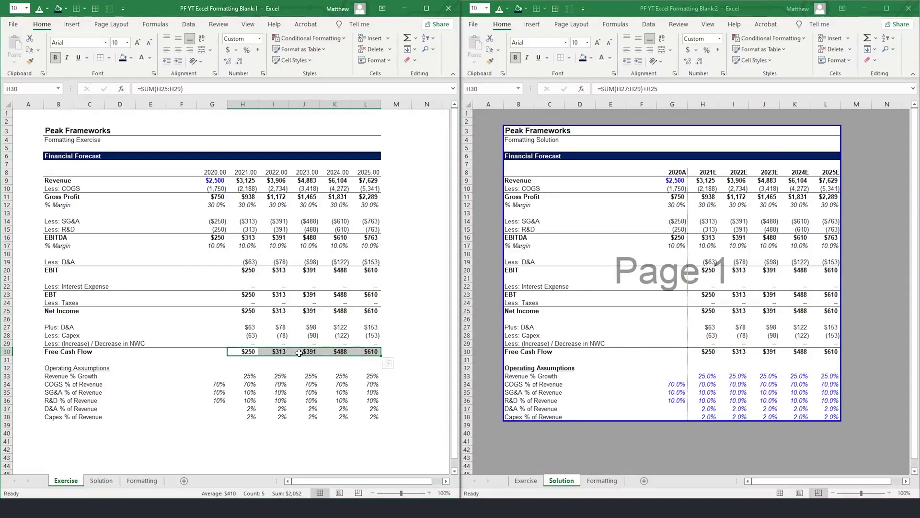
click(705, 353)
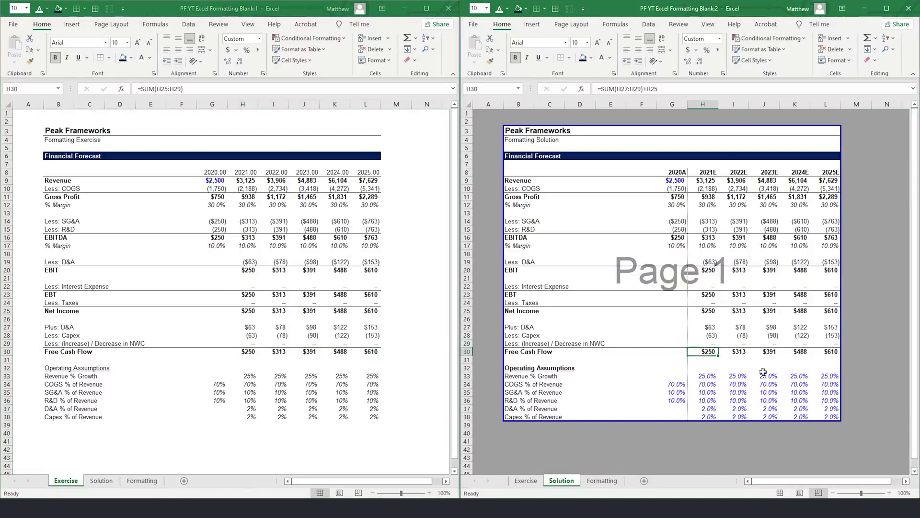
click(254, 360)
click(253, 359)
key(Down)
key(Down)
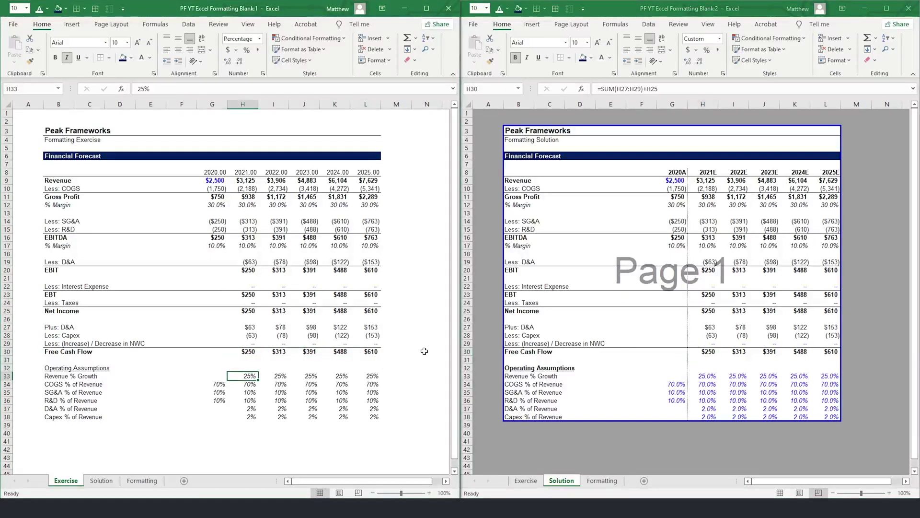
key(Left)
key(ctrl+shift+Right)
key(ctrl+shift+Down)
key(ctrl+shift+Right)
key(ctrl+shift+Down)
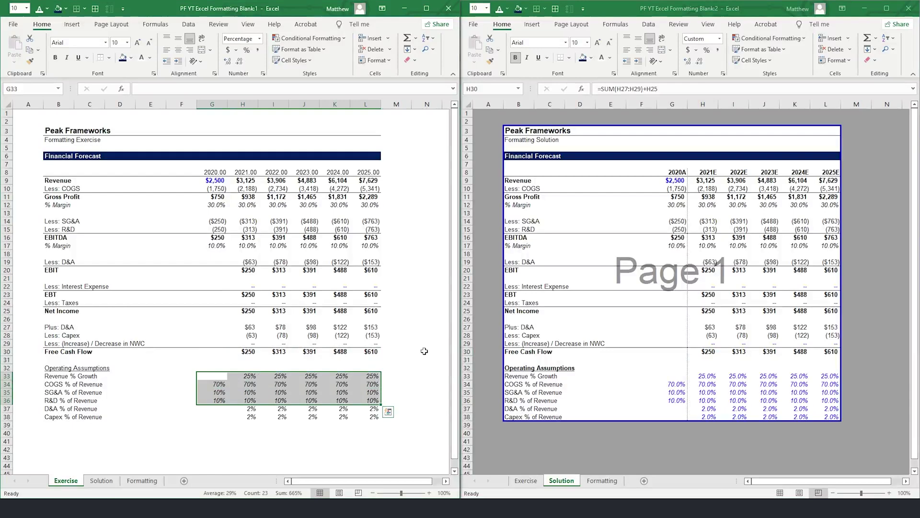
key(Right)
key(ctrl+1)
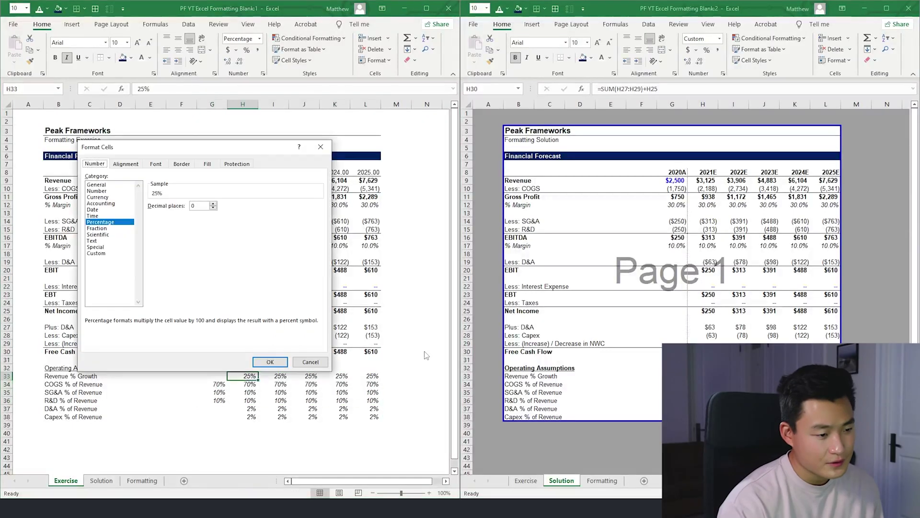
key(Tab)
key(End)
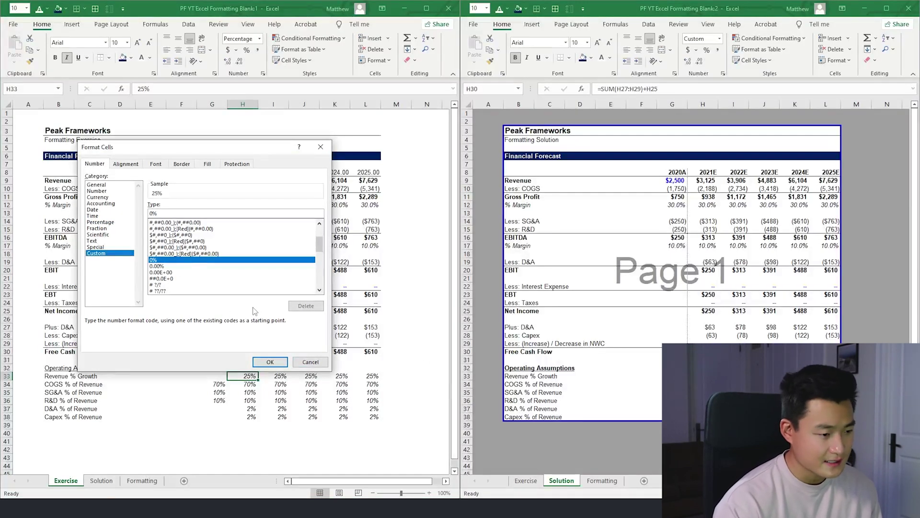
key(Escape)
Hide the gridlines on the Formatting sheet.
key(ctrl+Page_Down)
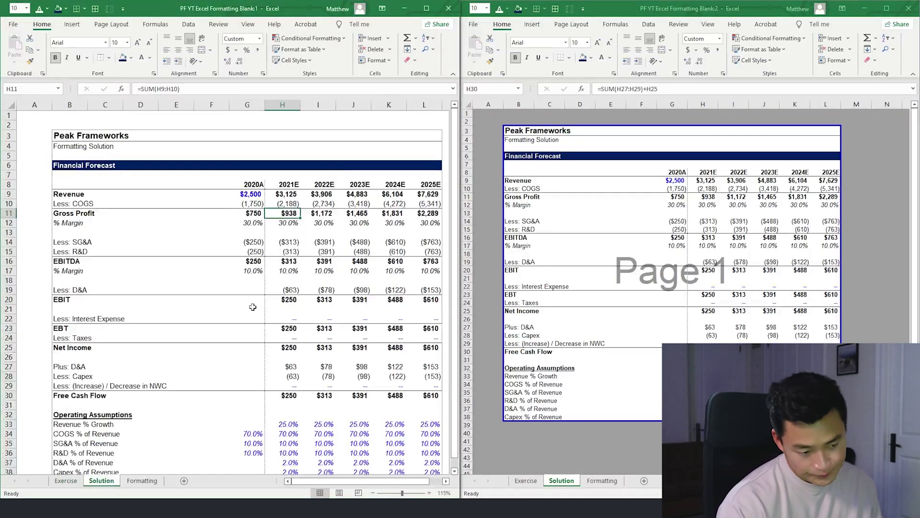
key(ctrl+Page_Down)
click(160, 236)
key(alt)
key(w)
key(v)
key(g)
Copy the positive Percent sample in C12 of the Formatting sheet and return to the Exercise sheet.
key(ctrl+Up)
key(Up)
key(Left)
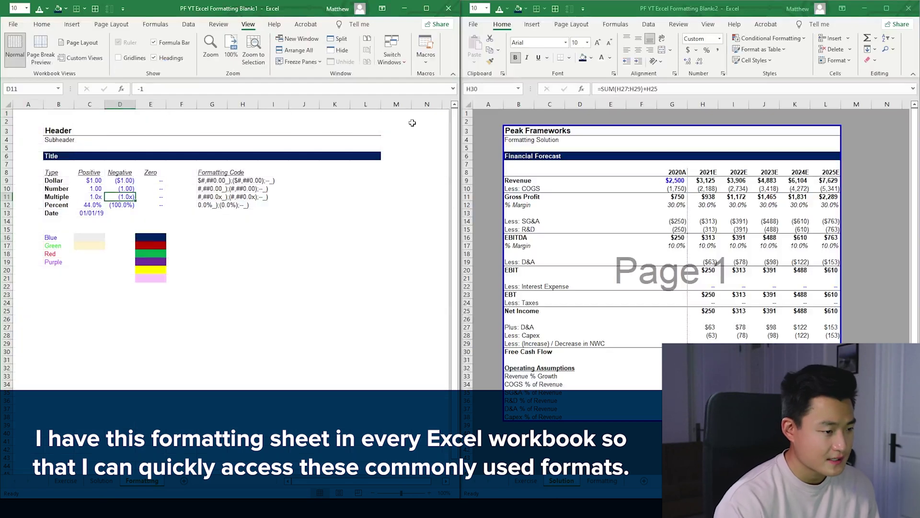
key(Left)
key(Down)
key(ctrl+Page_Up)
key(ctrl+Page_Up)
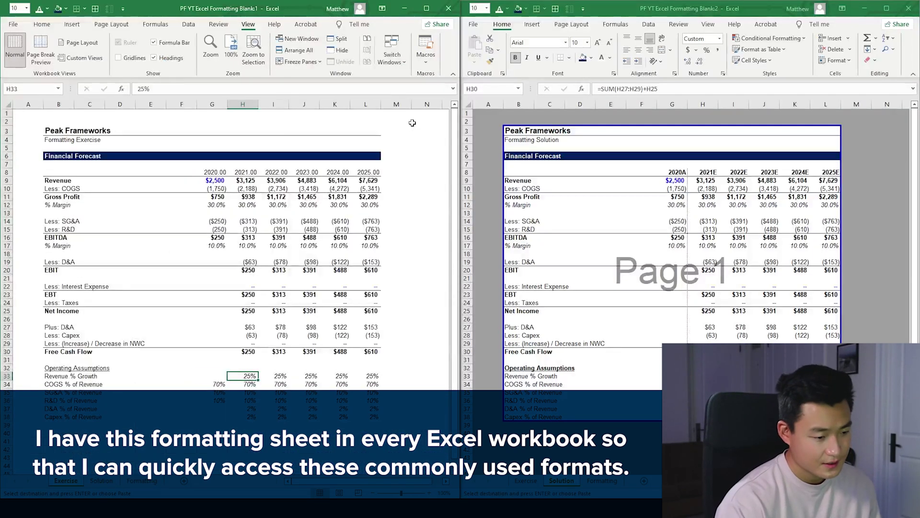
Paste only the copied percent format onto the operating assumptions range G33:L38.
key(Left)
key(ctrl+shift+Right)
key(ctrl+shift+Right)
key(ctrl+shift+Down)
key(ctrl+shift+Down)
key(ctrl+shift+Down)
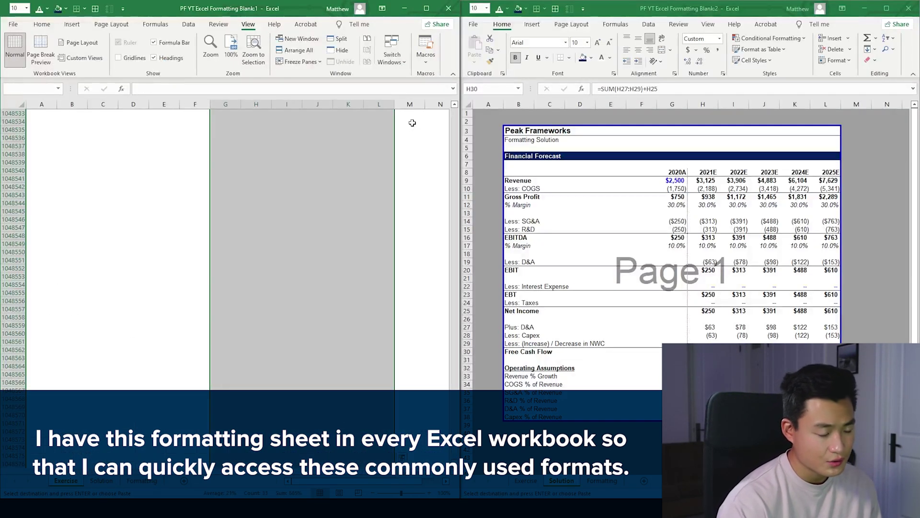
key(ctrl+shift+Up)
key(shift+Down)
key(shift+Down)
scroll(413, 123, up, 4)
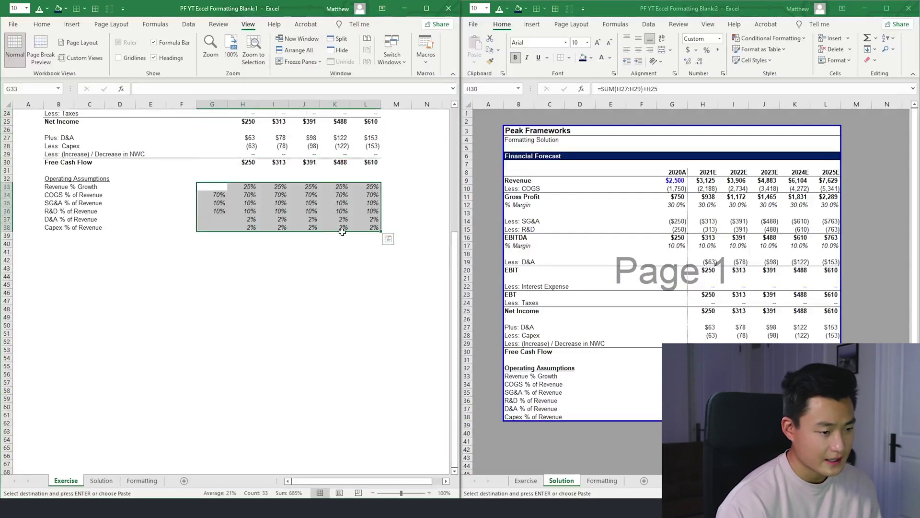
key(alt+e)
key(s)
key(t)
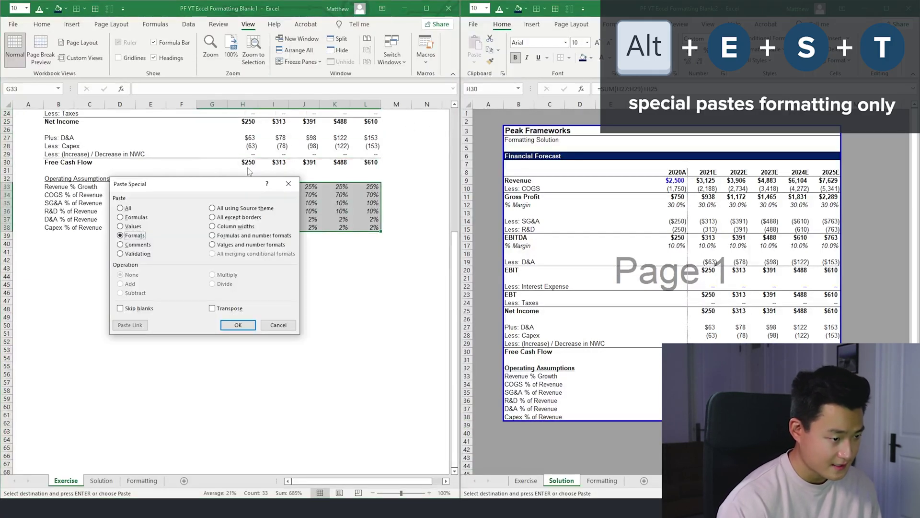
key(Return)
key(Up)
key(Down)
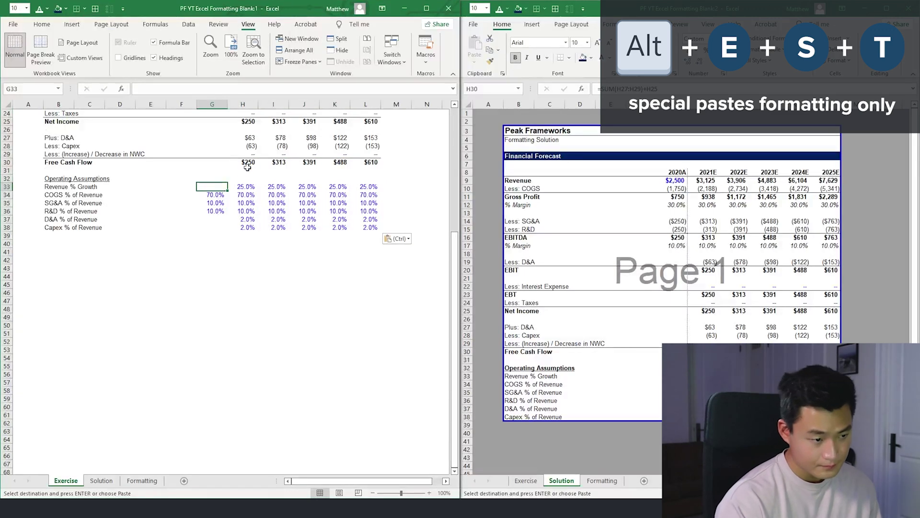
Review the formatted percentages in the operating assumptions and the forecast rows above them.
scroll(230, 221, up, 2)
click(235, 270)
click(265, 234)
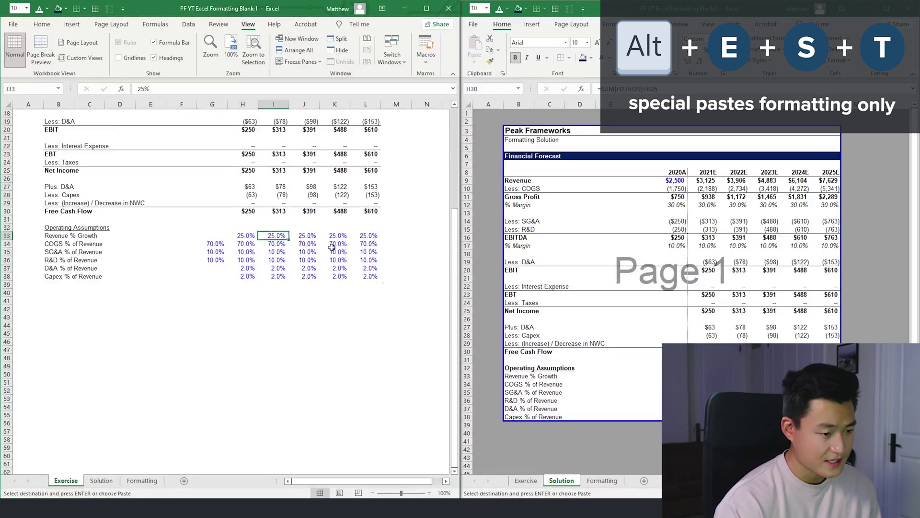
scroll(324, 375, up, 5)
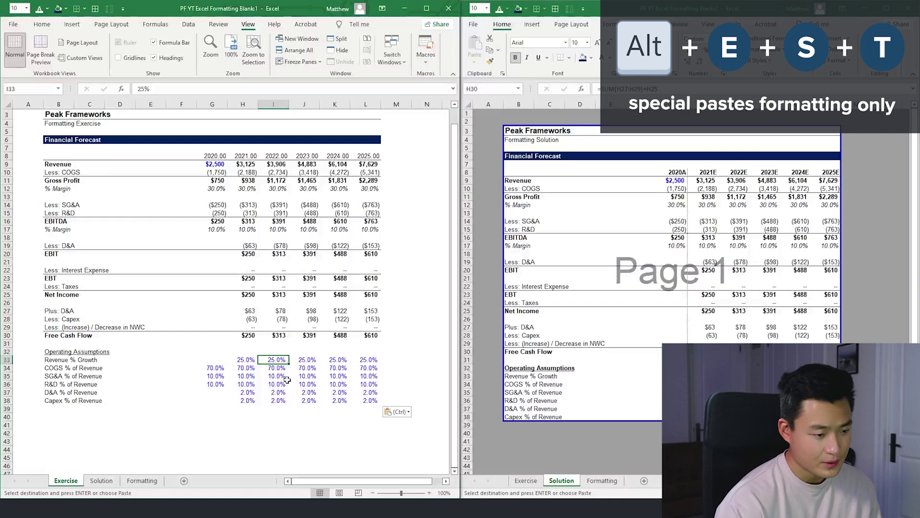
drag(211, 205, 209, 215)
click(335, 294)
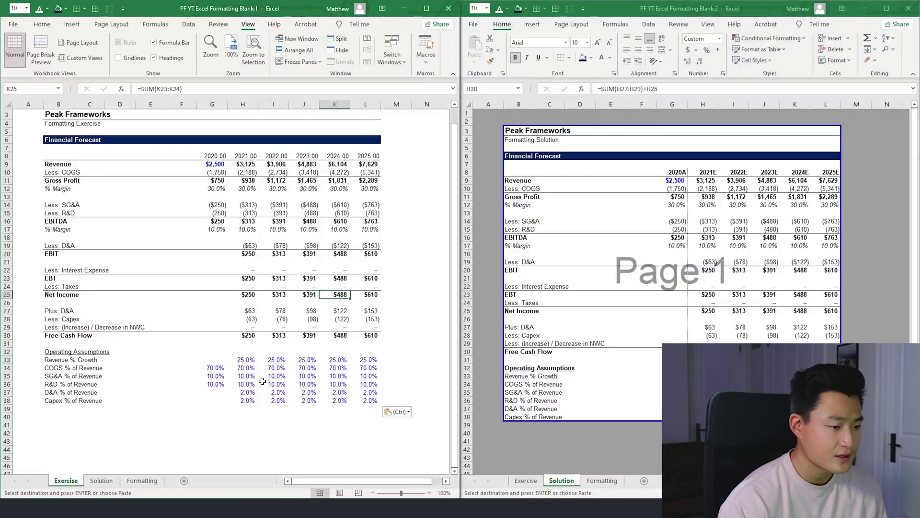
click(235, 350)
click(282, 261)
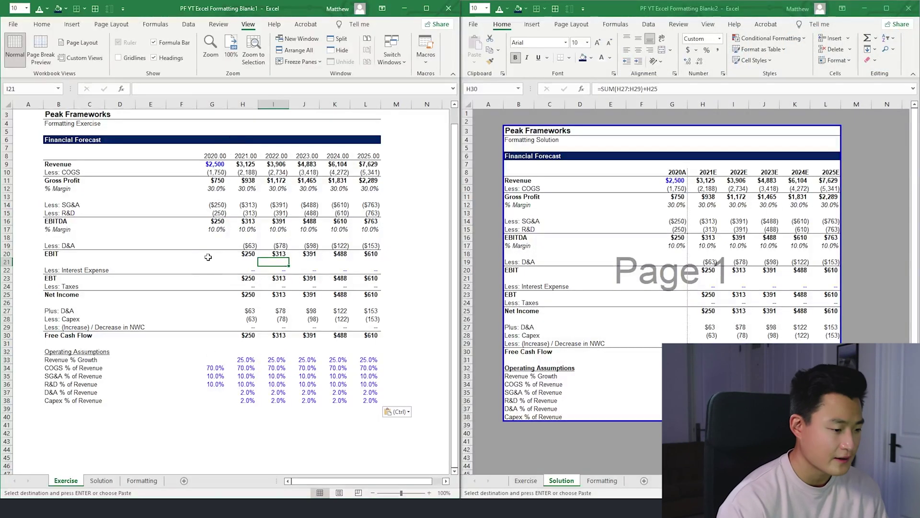
scroll(247, 239, up, 1)
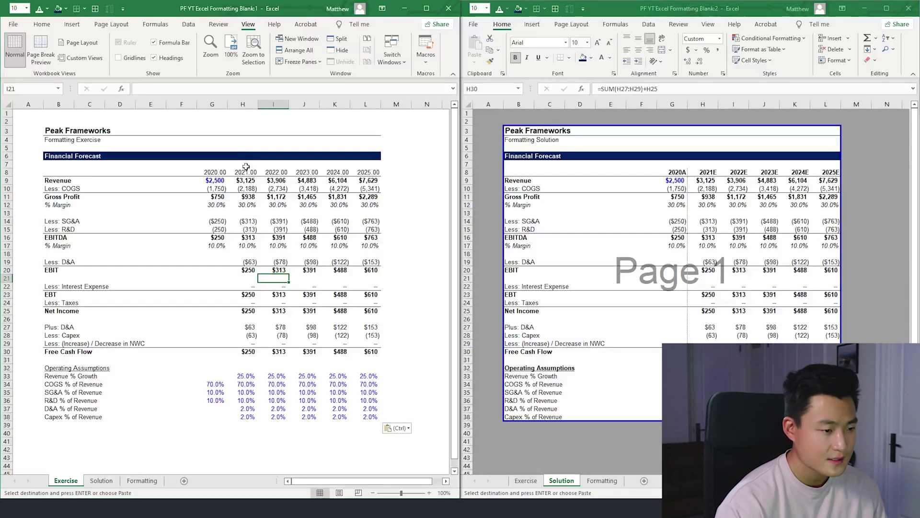
click(219, 181)
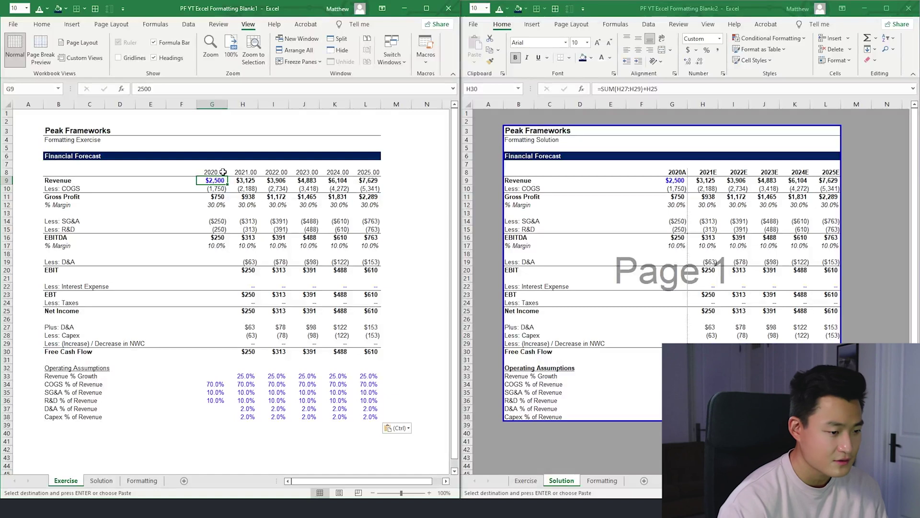
click(275, 188)
Bold the Operating Assumptions heading in B32.
click(66, 360)
key(Down)
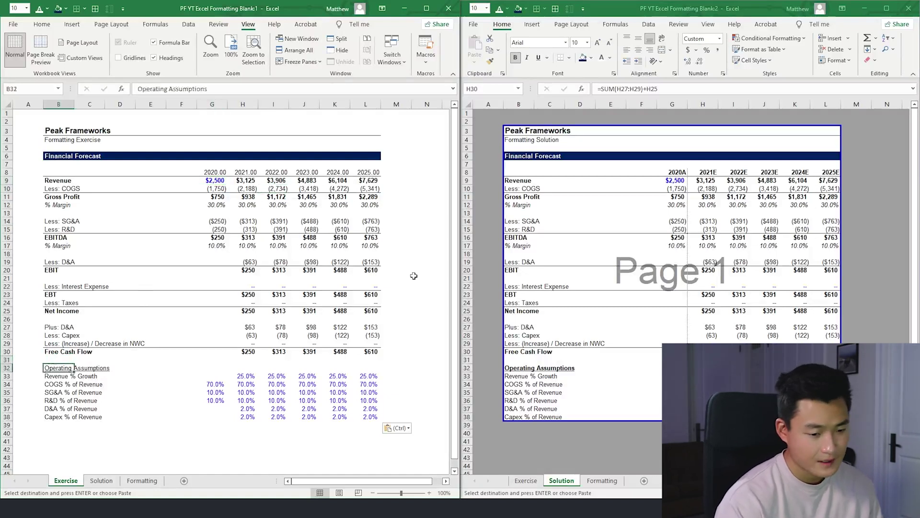
key(Escape)
Compare the year headers G8:L8 on the Exercise sheet with those on the Solution sheet.
click(223, 173)
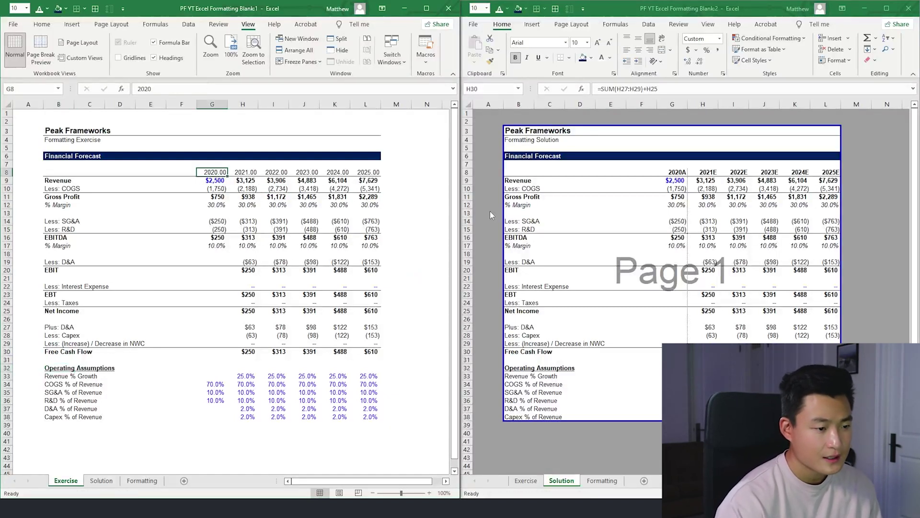
key(ctrl+shift+Right)
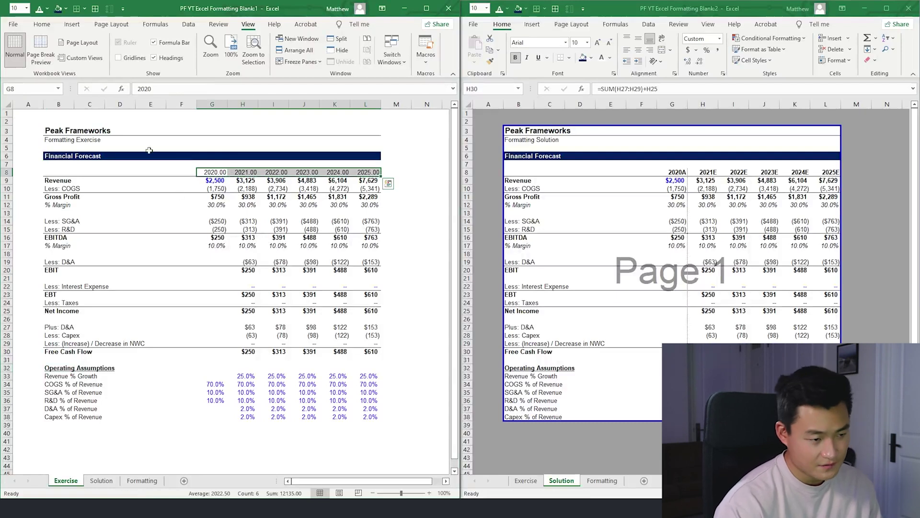
key(Up)
key(Down)
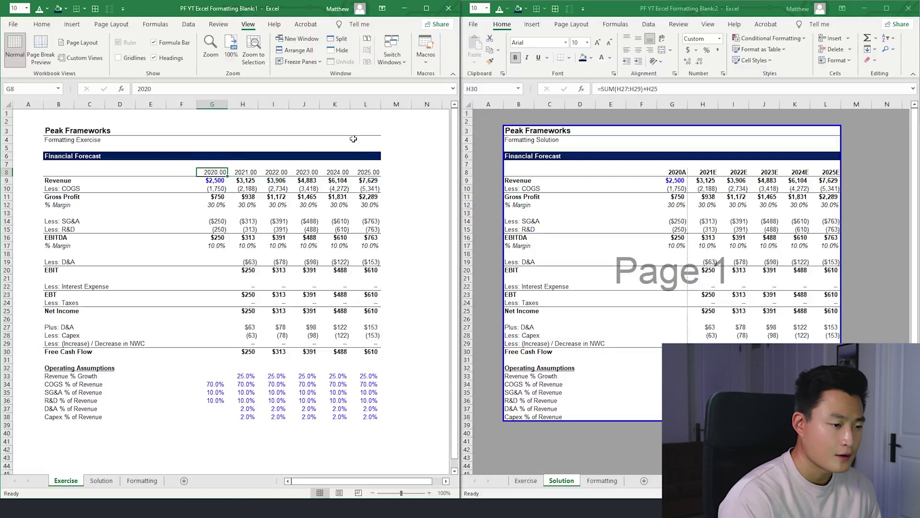
click(694, 170)
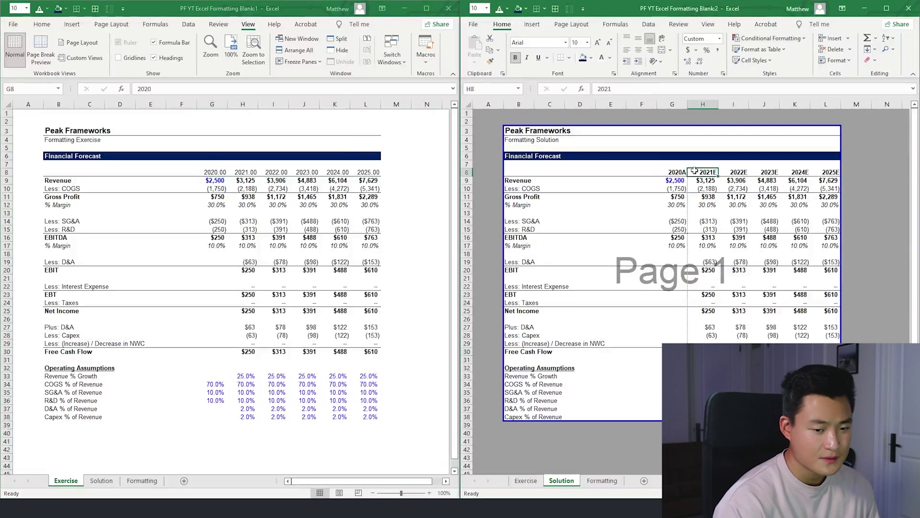
drag(683, 172, 831, 172)
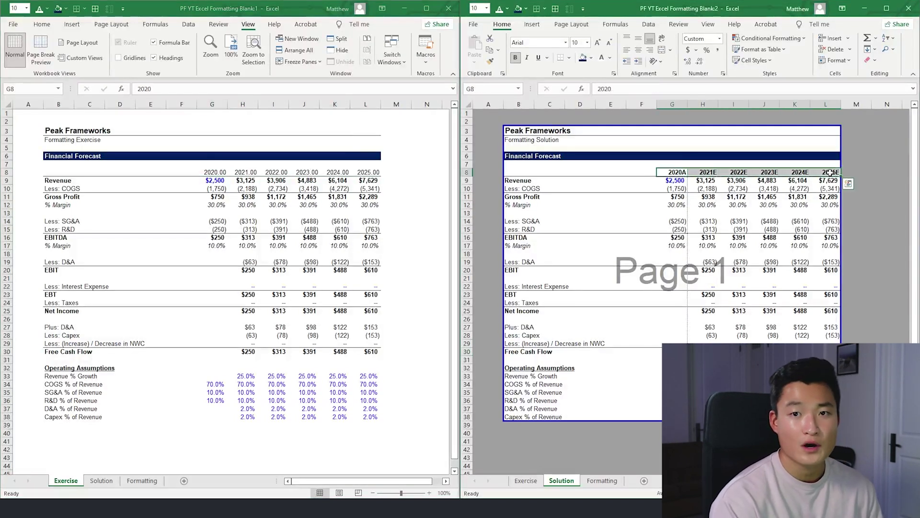
Inspect the values behind the Solution sheet's 2020A and 2021E headers and return to cell G8 on the Exercise sheet.
click(722, 277)
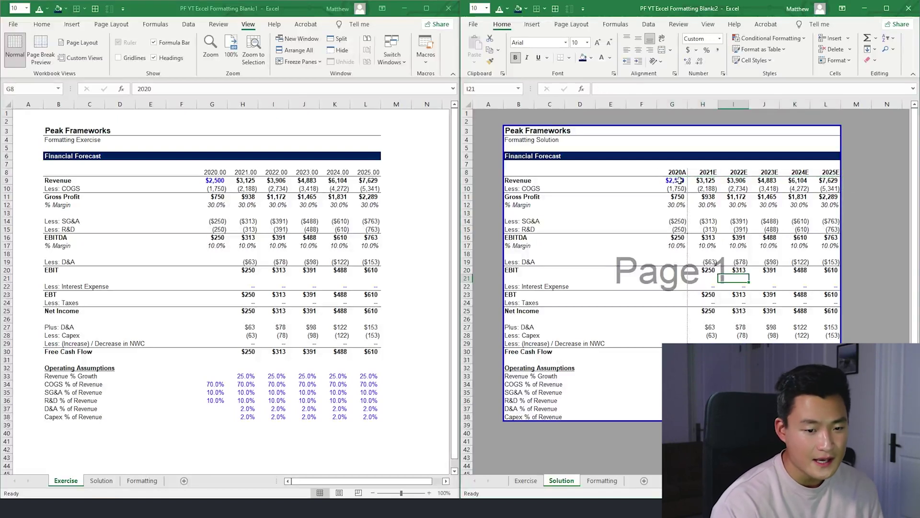
click(713, 173)
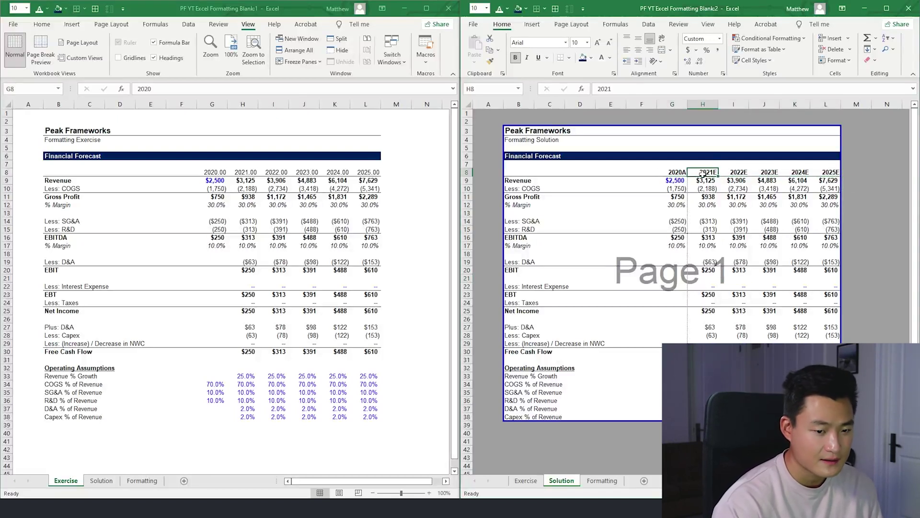
drag(703, 174, 829, 173)
key(Left)
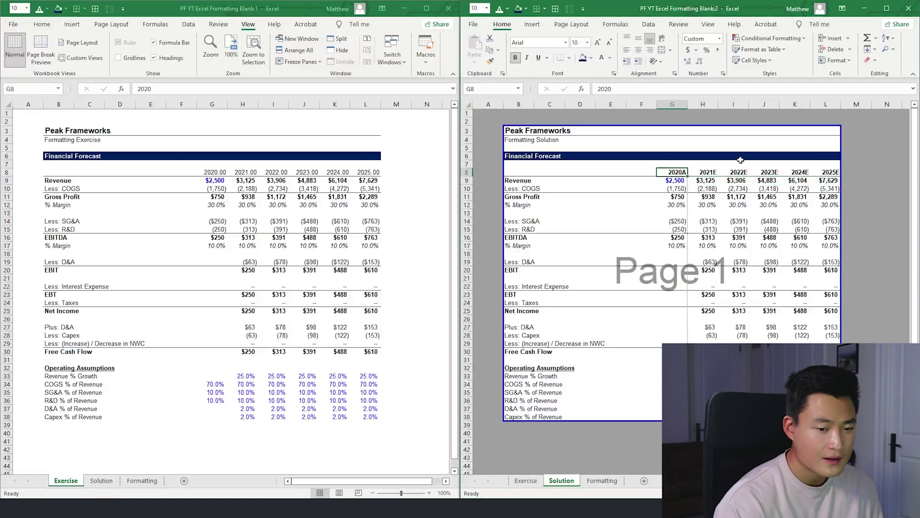
click(168, 243)
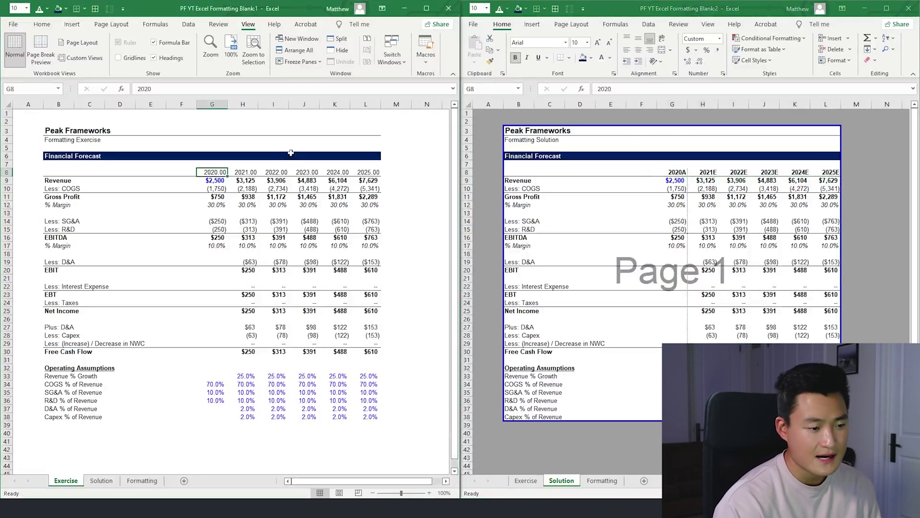
key(ctrl+1)
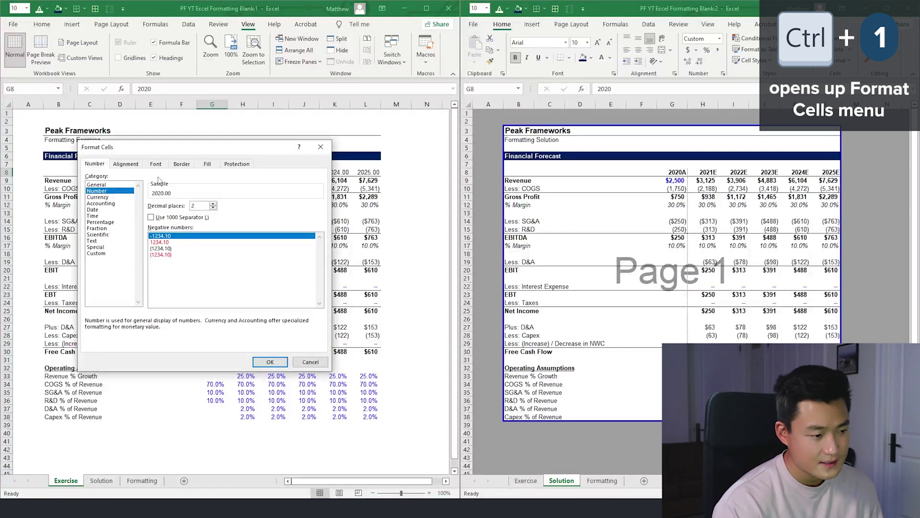
key(c)
key(c)
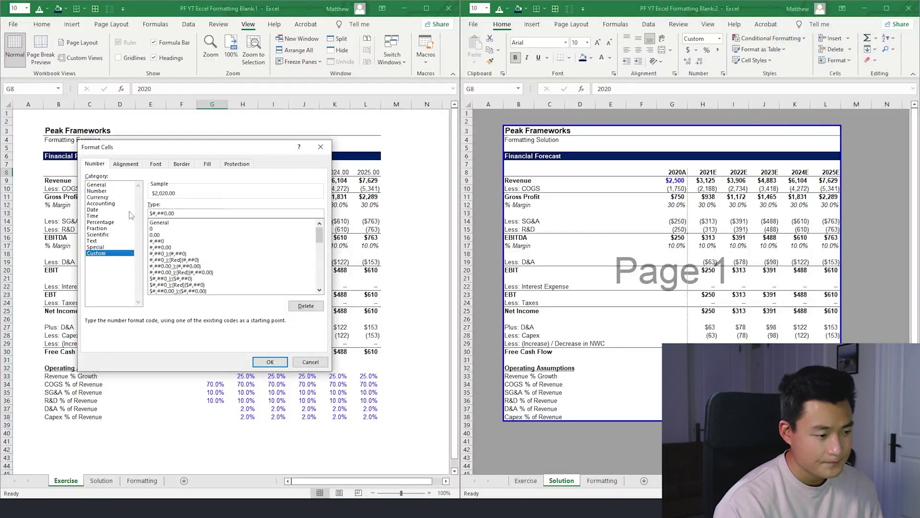
key(Escape)
key(ctrl+1)
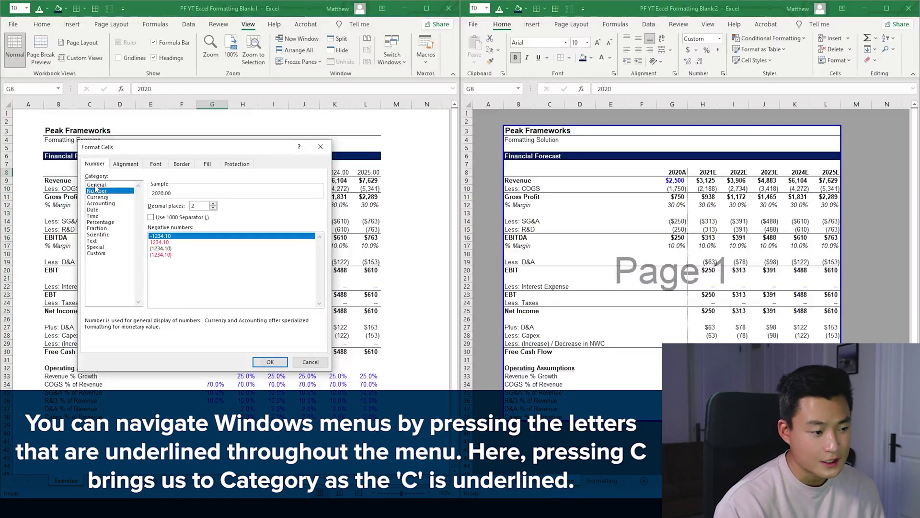
key(Escape)
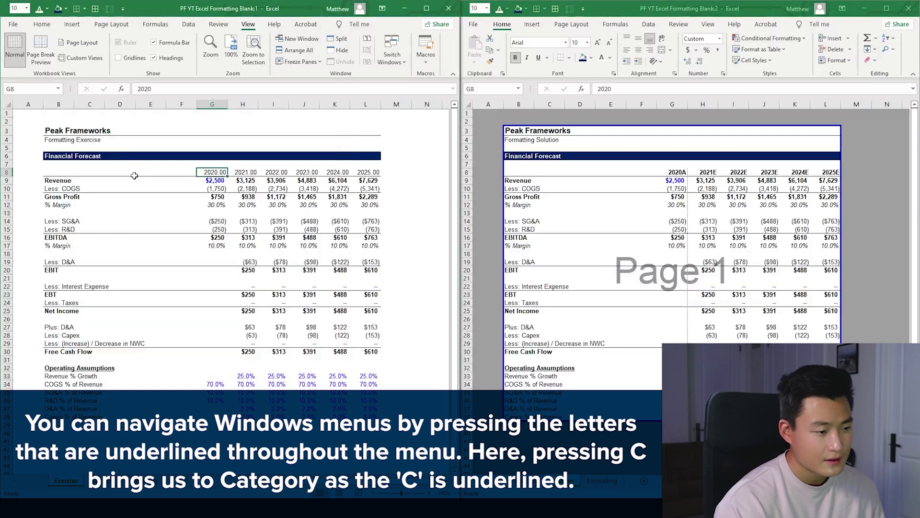
key(ctrl+1)
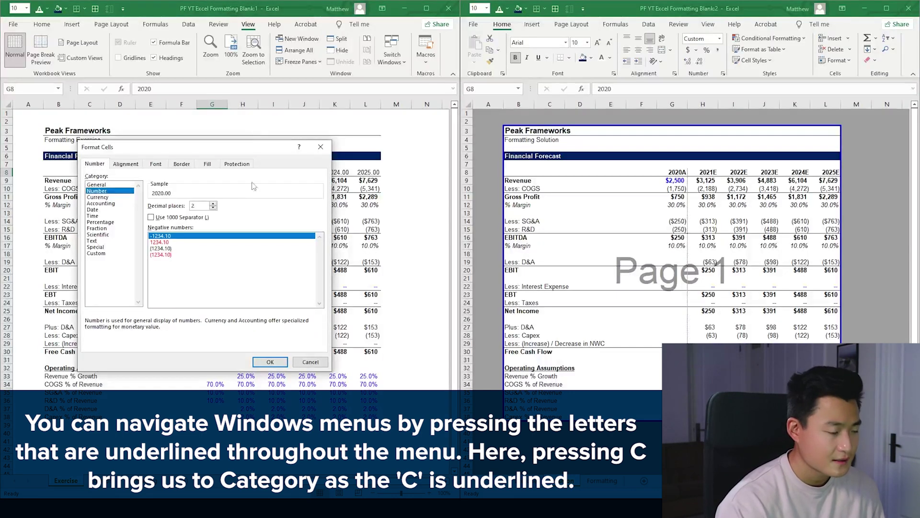
key(Escape)
key(ctrl+1)
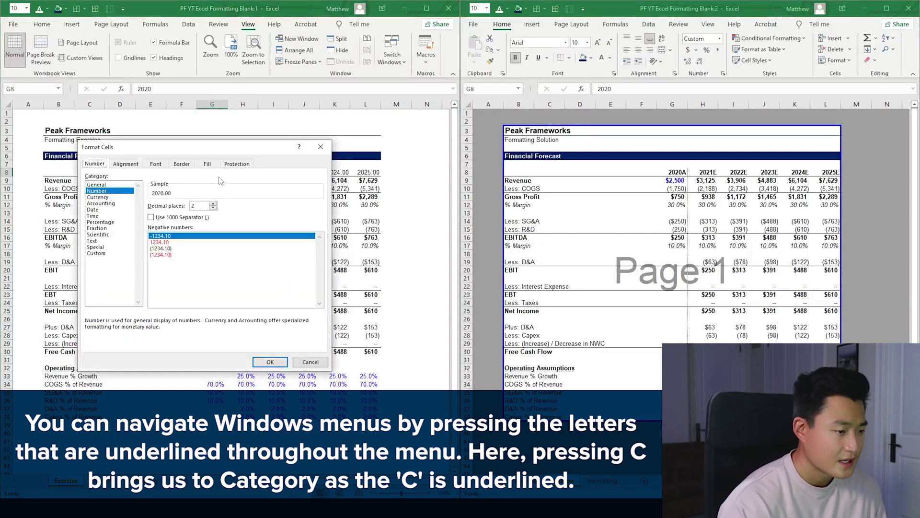
key(n)
key(Down)
key(Down)
key(Down)
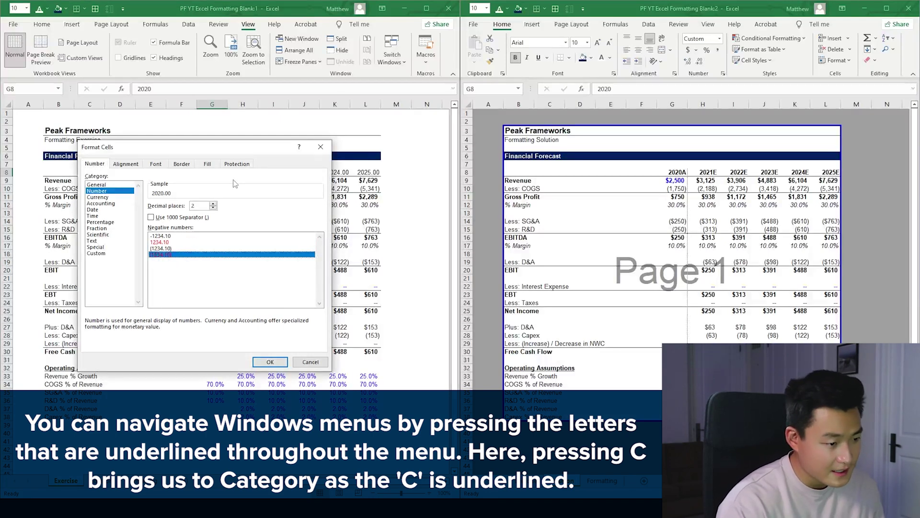
key(Up)
key(Up)
key(Up)
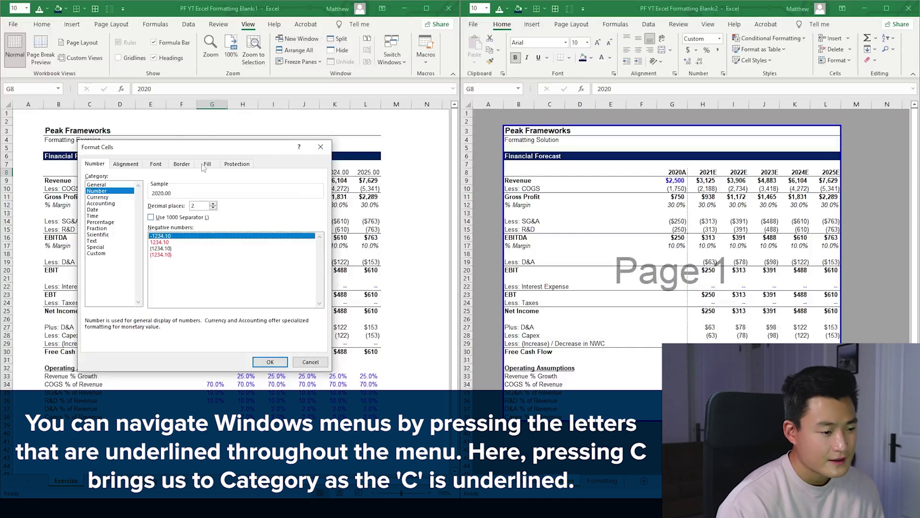
key(Escape)
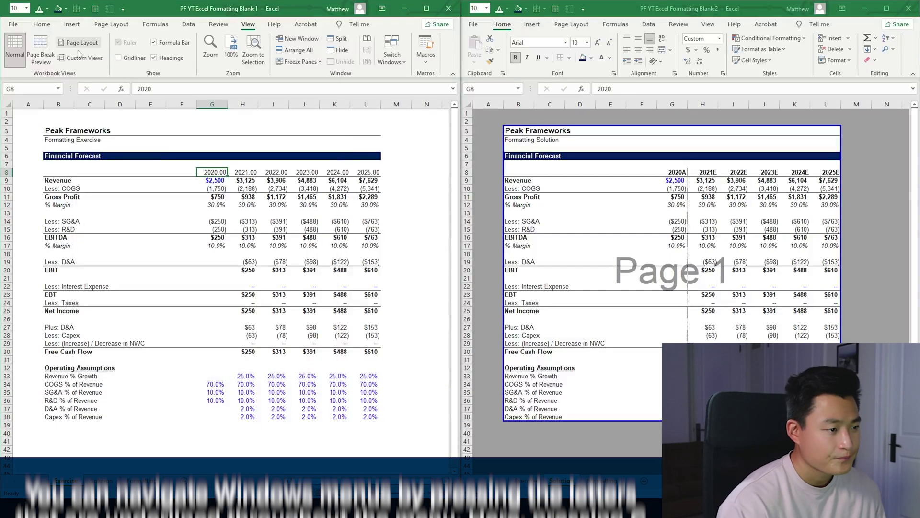
key(alt)
key(n)
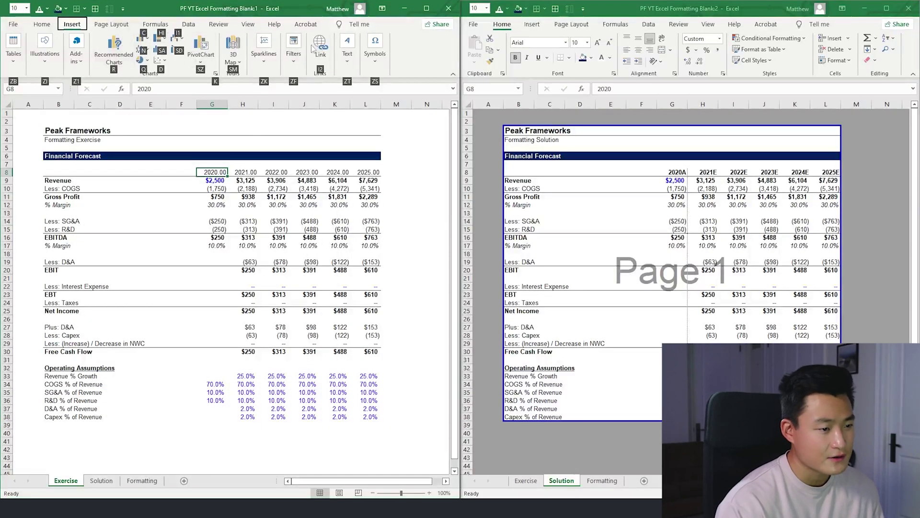
key(Escape)
key(Escape)
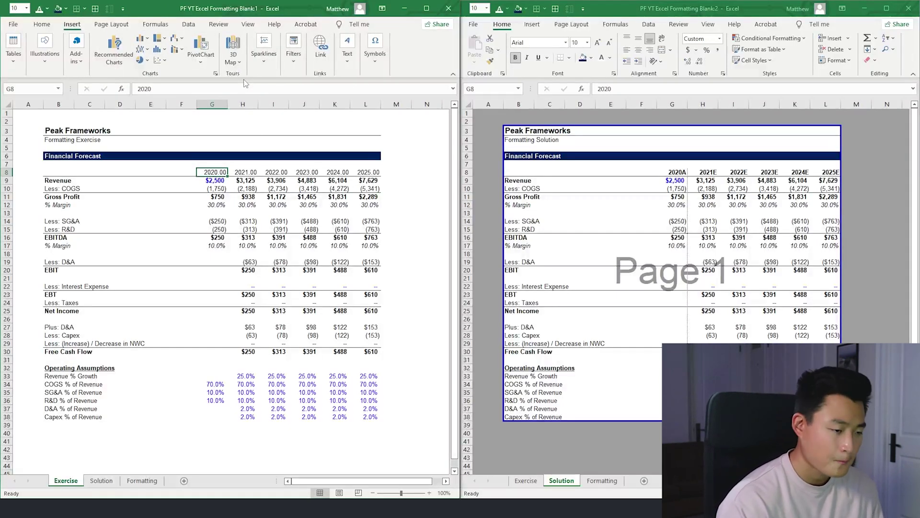
Apply the custom number format #"A" to the 2020 year header in G8.
key(ctrl+1)
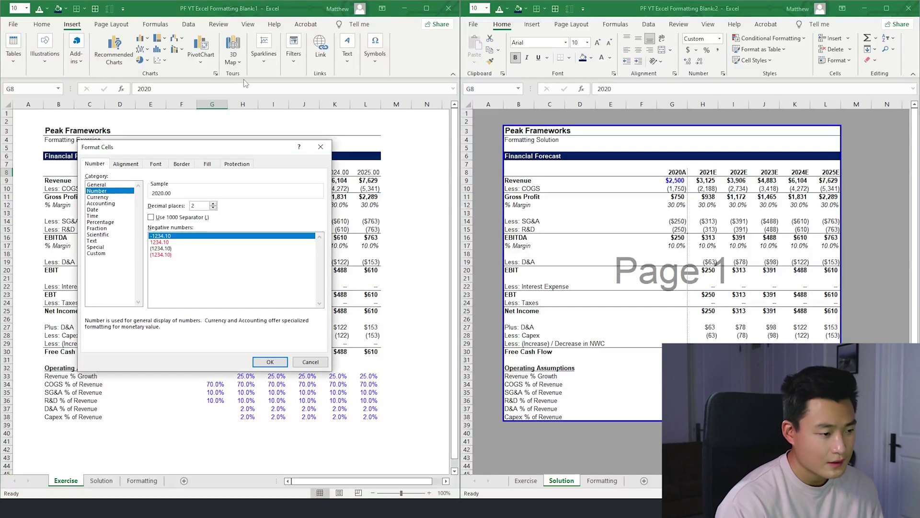
key(Down)
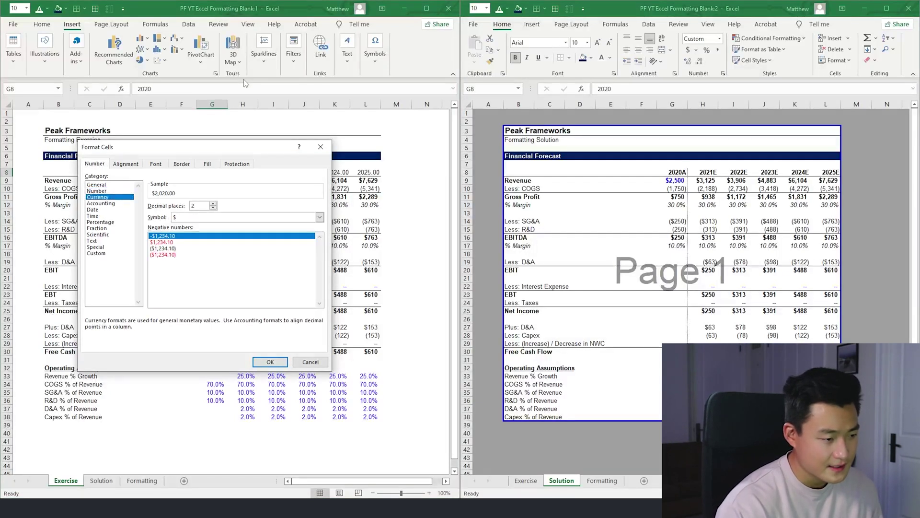
key(Down)
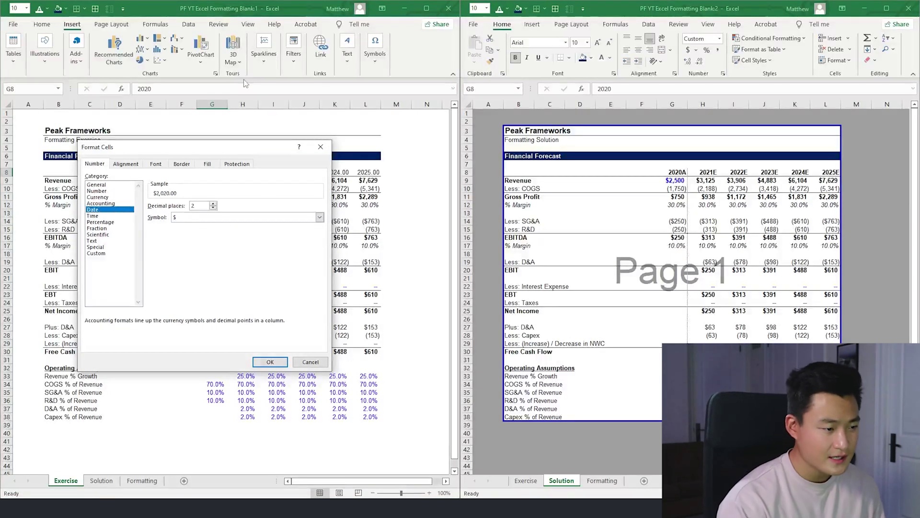
key(Up)
key(Down)
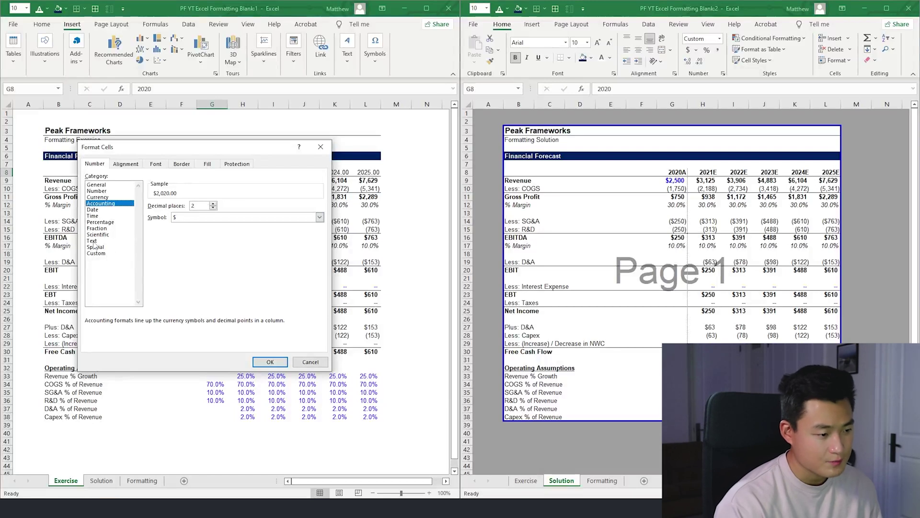
key(Down)
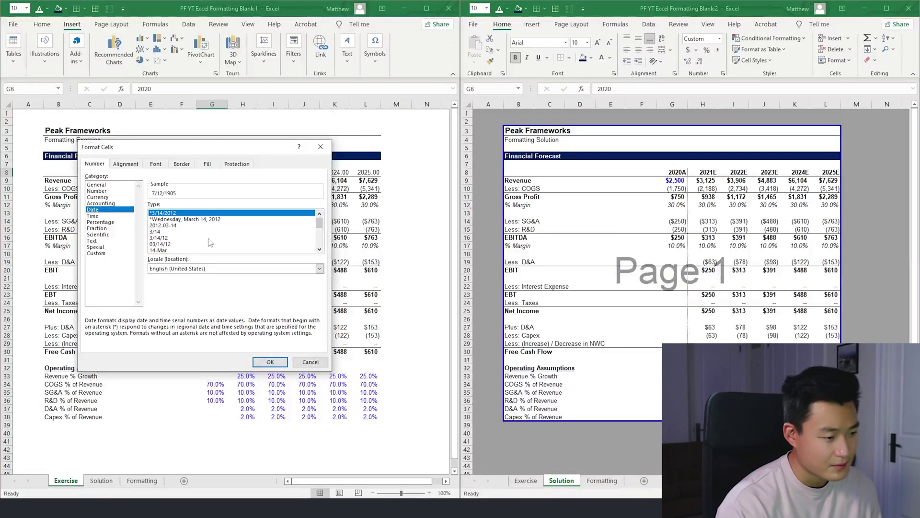
key(c)
key(c)
key(c)
key(c)
key(c)
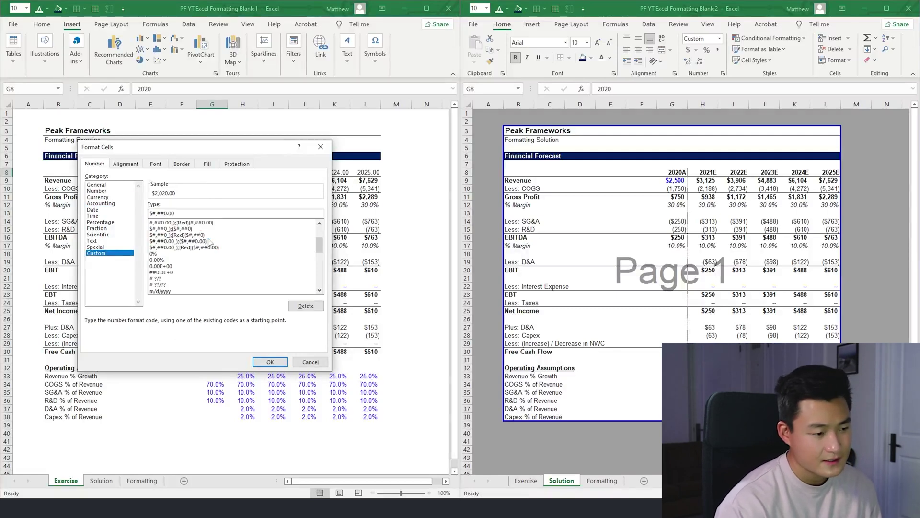
key(c)
key(c)
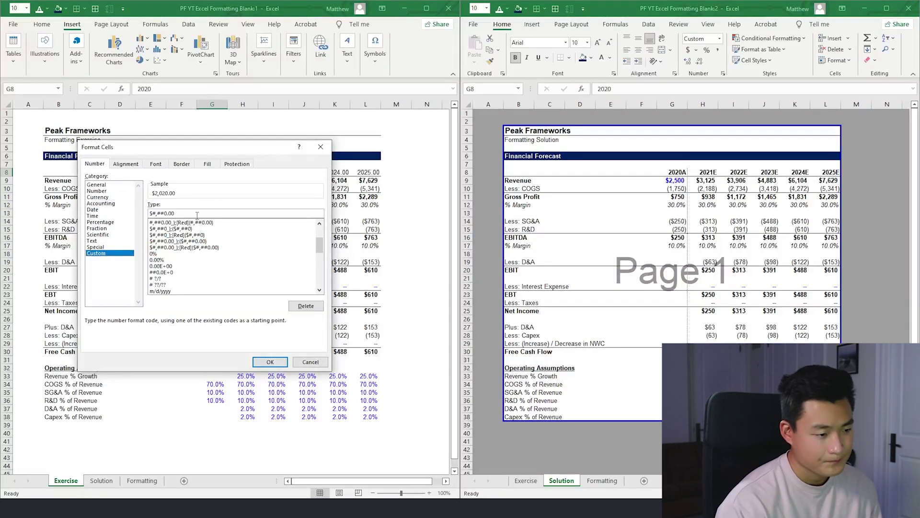
double_click(164, 211)
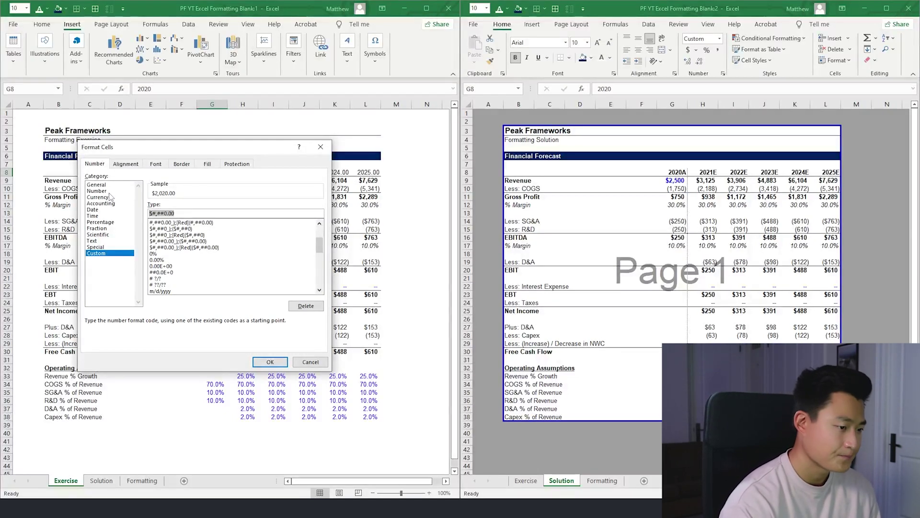
text(#)
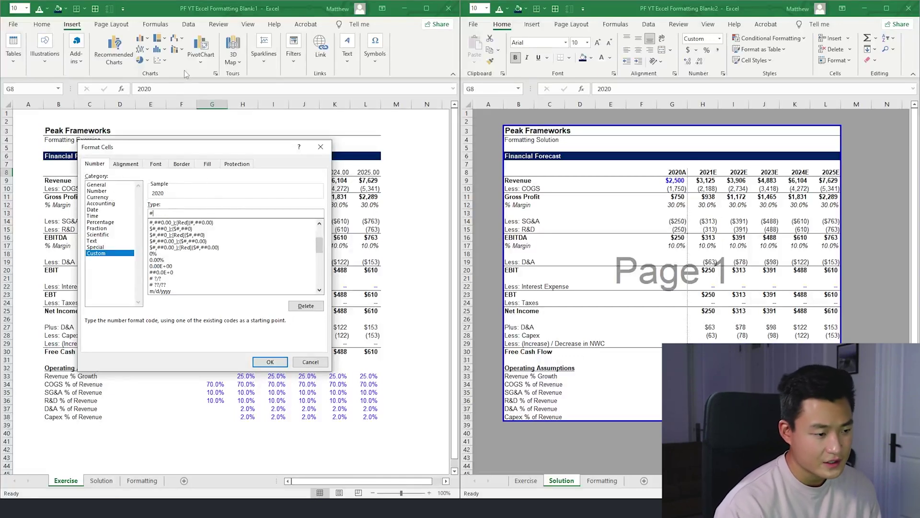
text(")
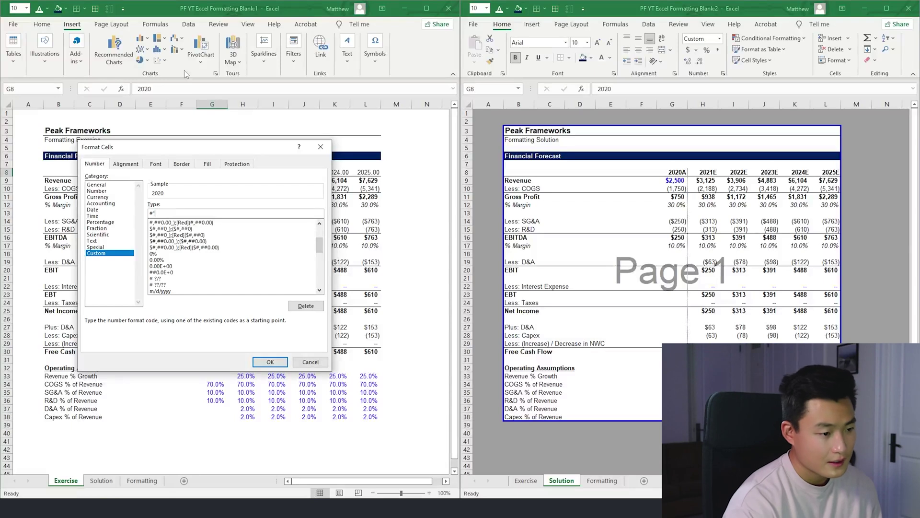
text(A)
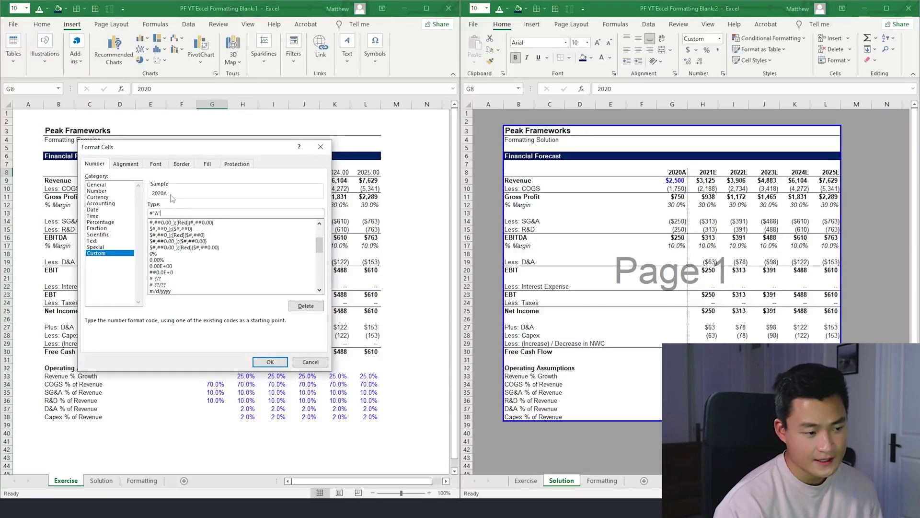
click(280, 363)
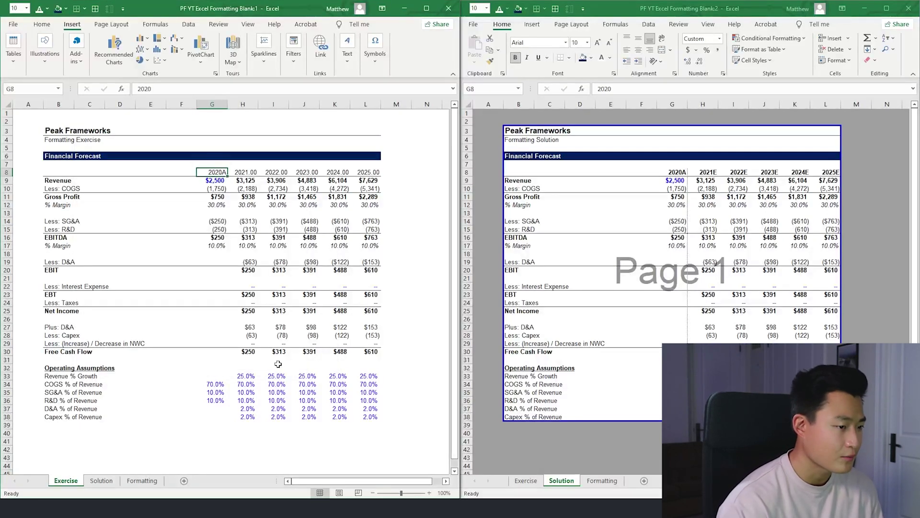
key(Right)
text(=)
key(Left)
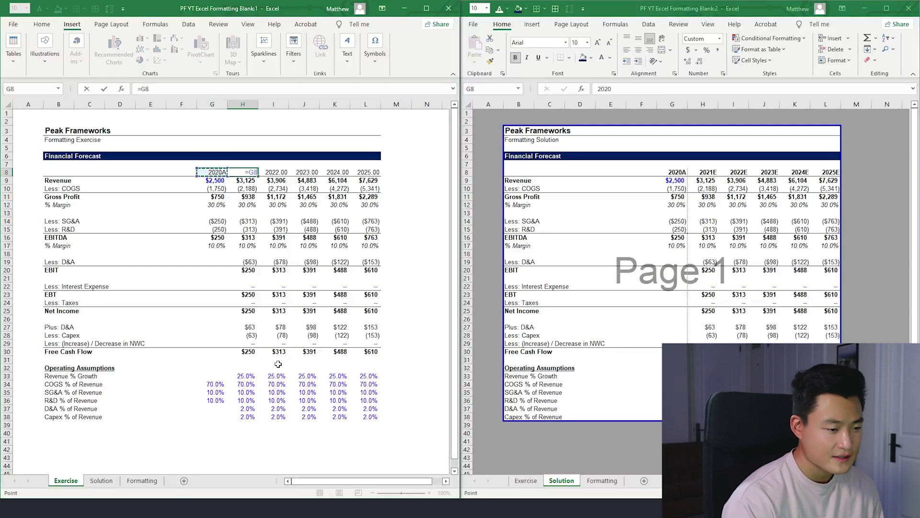
text(+1)
key(Return)
key(Escape)
key(Escape)
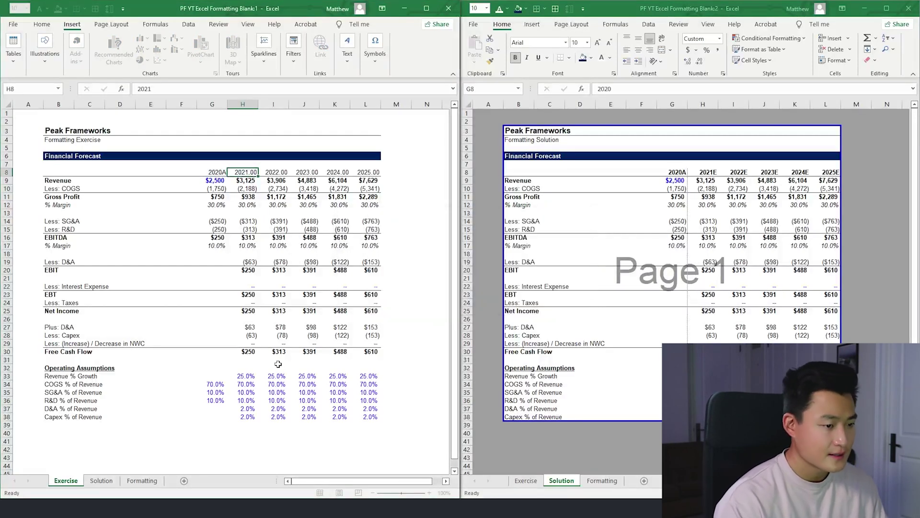
Enter the formula =G8+1 in H8 and copy it across the year headers through L8.
text(=)
key(Left)
text(+1)
key(ctrl+Return)
key(ctrl+c)
key(ctrl+shift+Right)
key(ctrl+v)
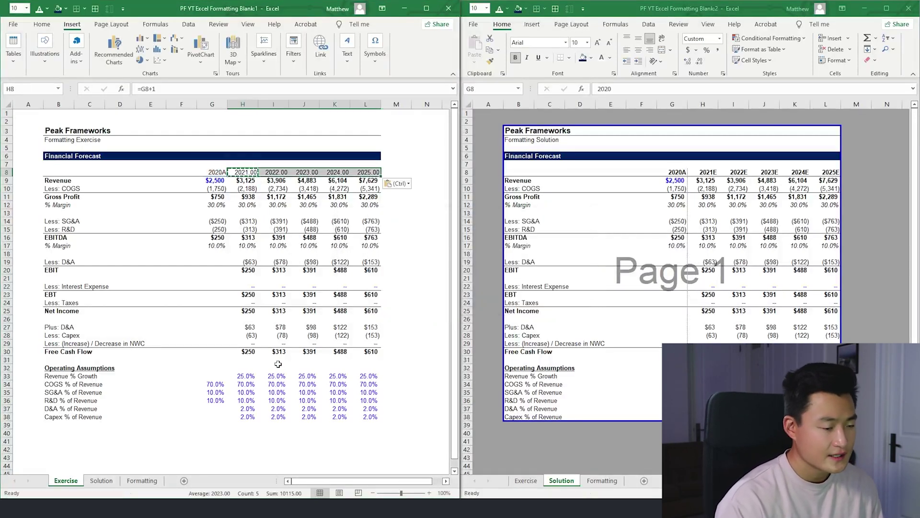
key(Escape)
Check the cell references of the year header formulas from H8 through K8.
key(Up)
key(Down)
key(F2)
key(Escape)
key(Right)
key(F2)
key(Escape)
key(Right)
key(F2)
key(Escape)
key(Right)
key(F2)
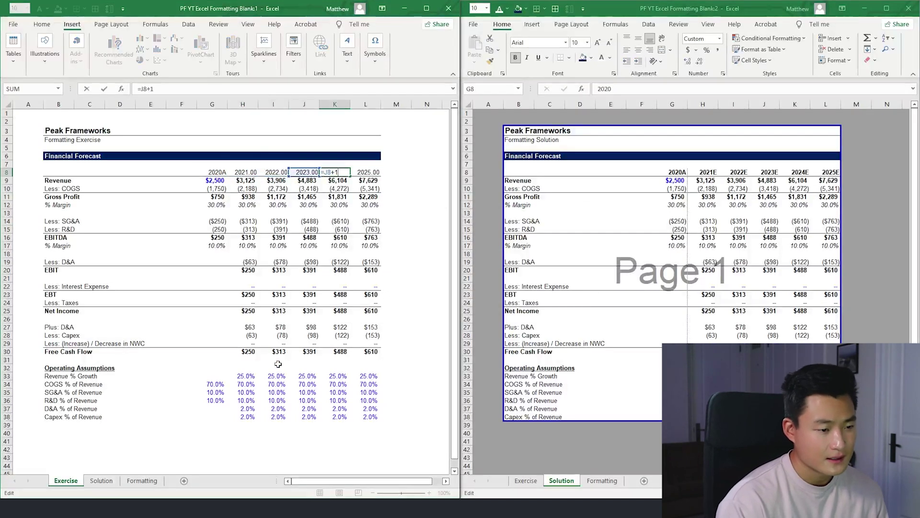
key(Escape)
Try entering 2020A as literal text in G8, check the dependent year headers in H8:L8, and undo the entry.
key(Left)
key(Left)
key(Left)
key(Left)
text(2020)
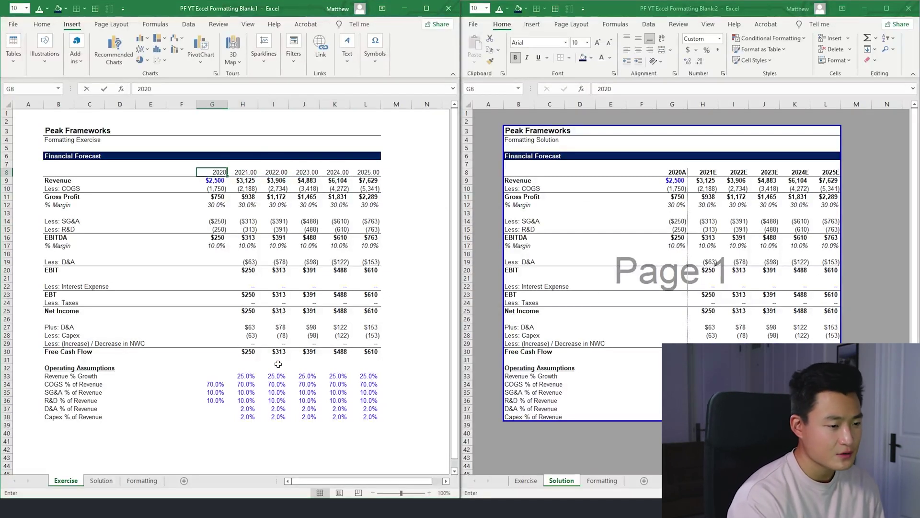
text(A)
key(ctrl+Return)
key(Right)
key(ctrl+shift+Right)
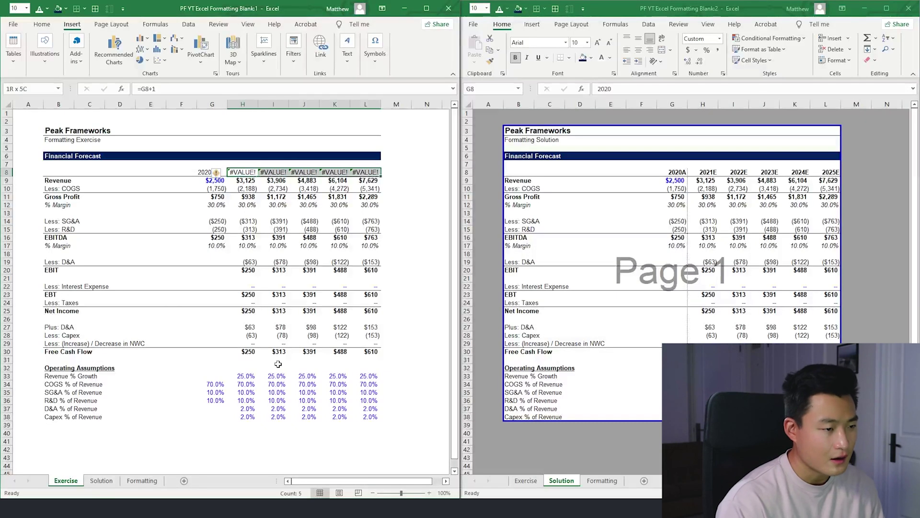
key(shift+BackSpace)
key(Right)
key(Right)
key(Right)
key(ctrl+z)
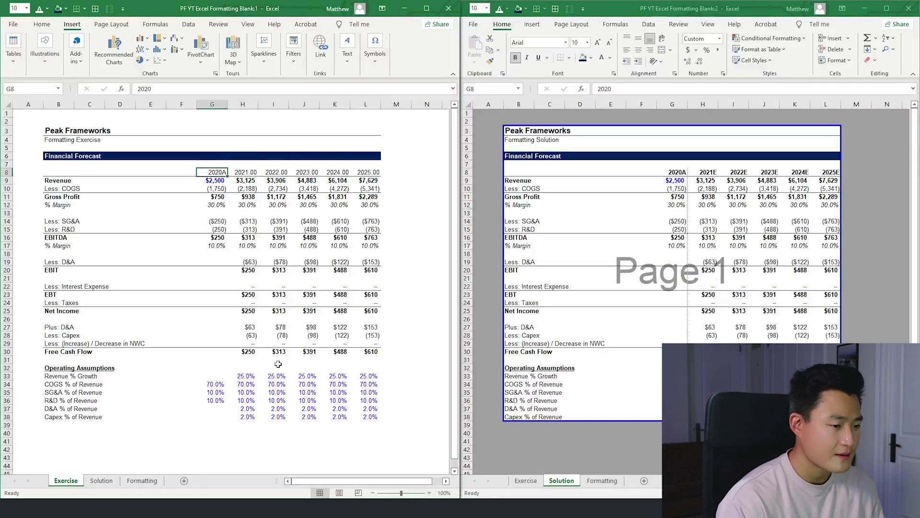
key(Right)
key(Right)
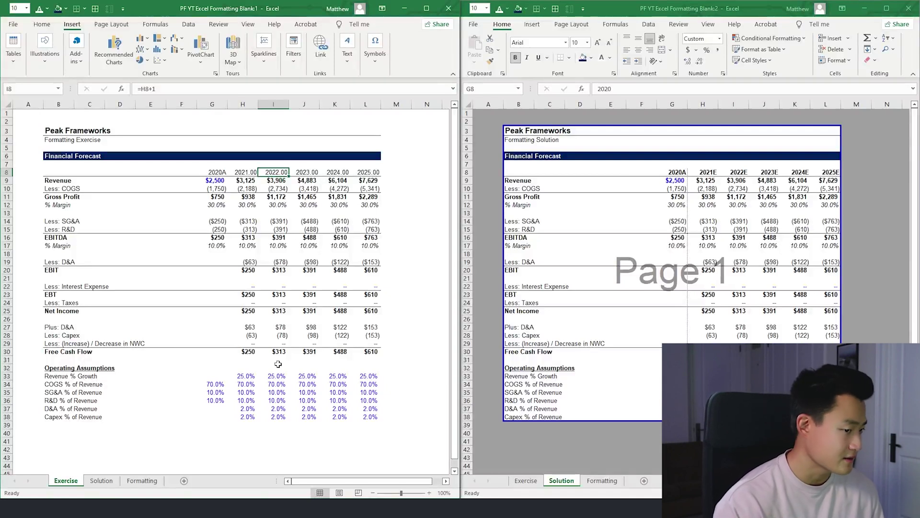
Check the custom number format code of the 2020 year header in G8.
key(Left)
key(Left)
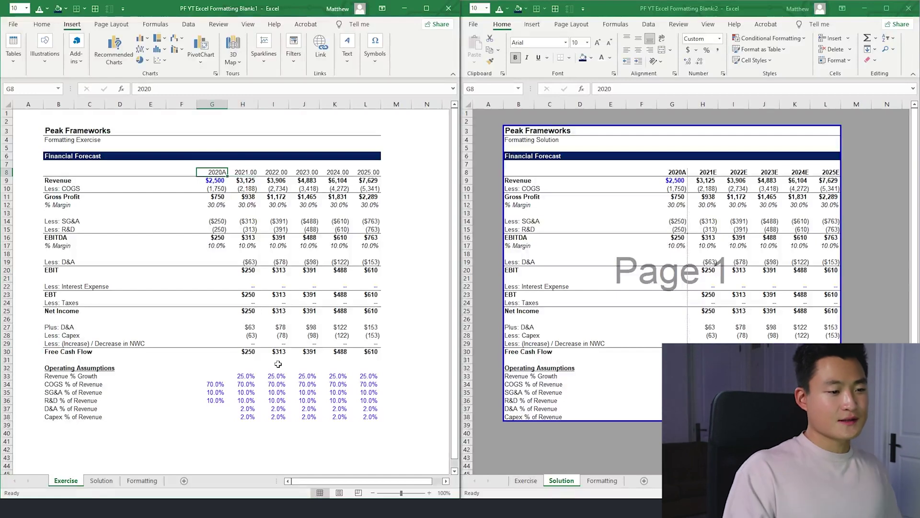
key(ctrl+1)
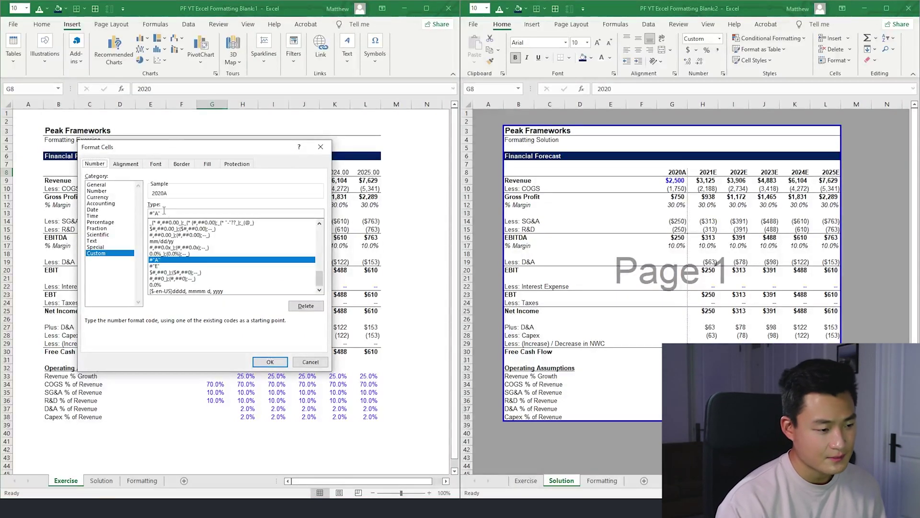
key(Escape)
Apply the custom number format #"E" to the projected year headers in H8:L8.
key(Right)
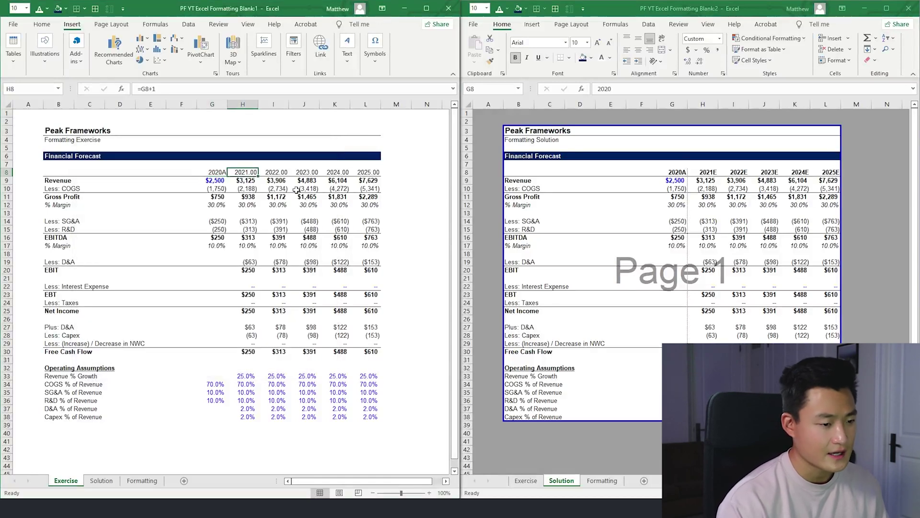
key(ctrl+shift+Right)
key(Up)
key(Down)
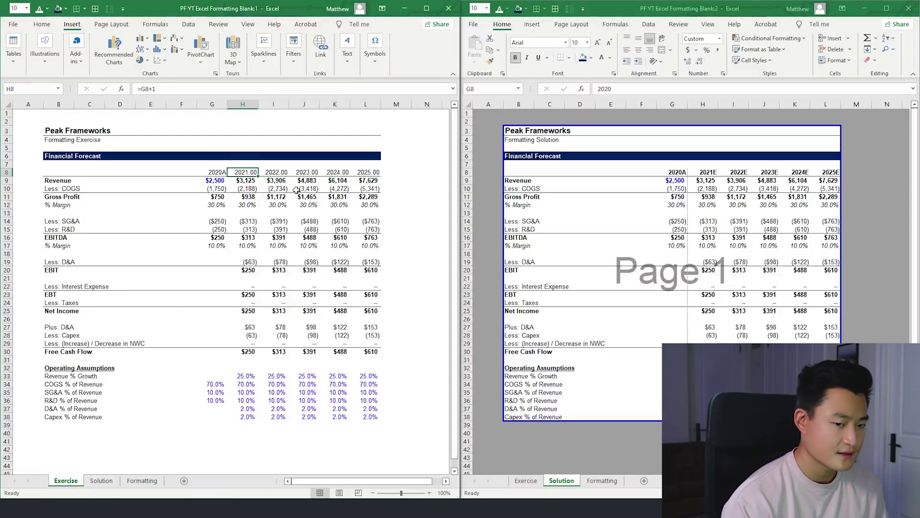
key(ctrl+shift+Right)
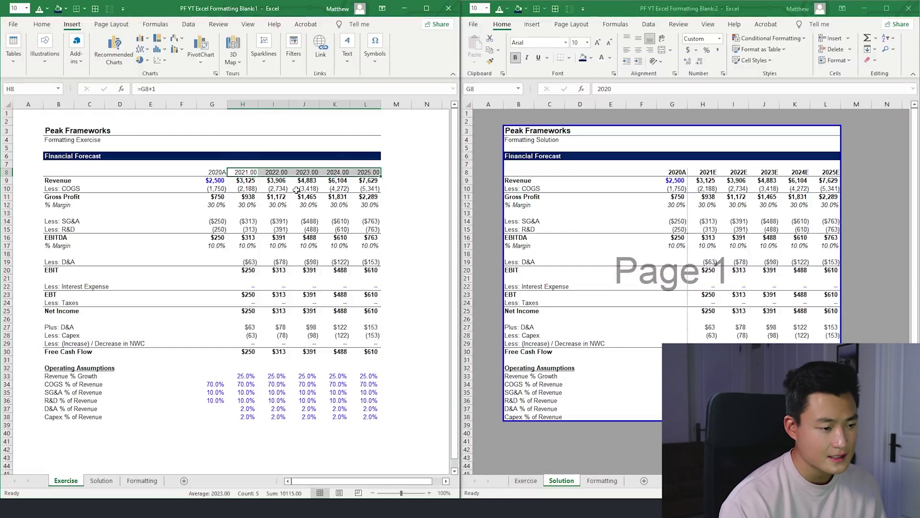
key(ctrl+1)
key(c)
key(c)
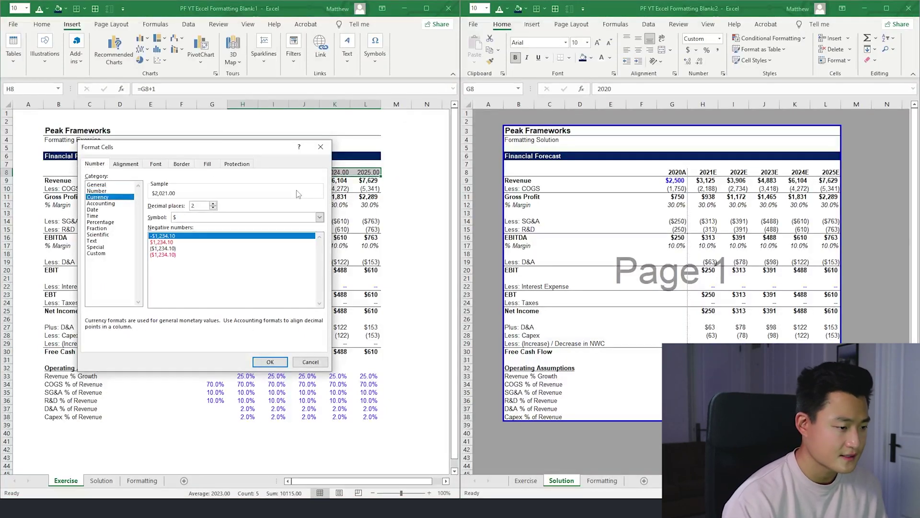
key(Tab)
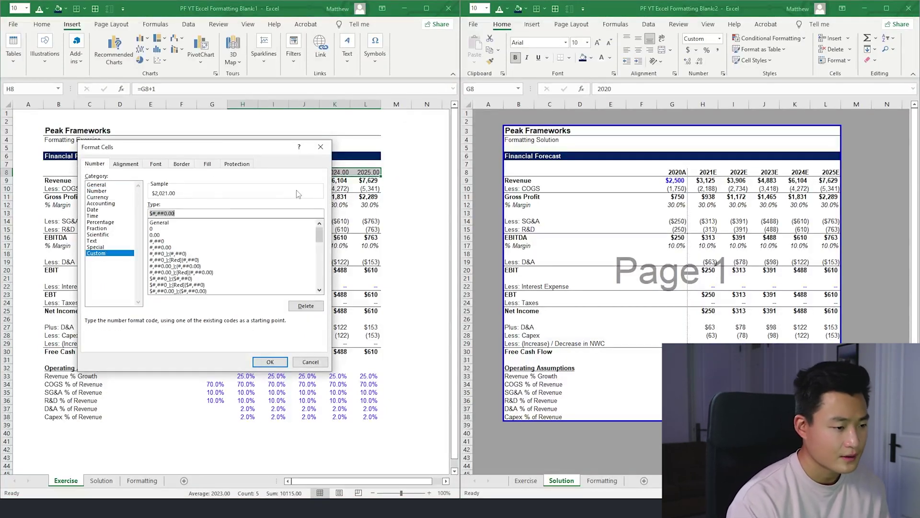
text(#"E)
key(Return)
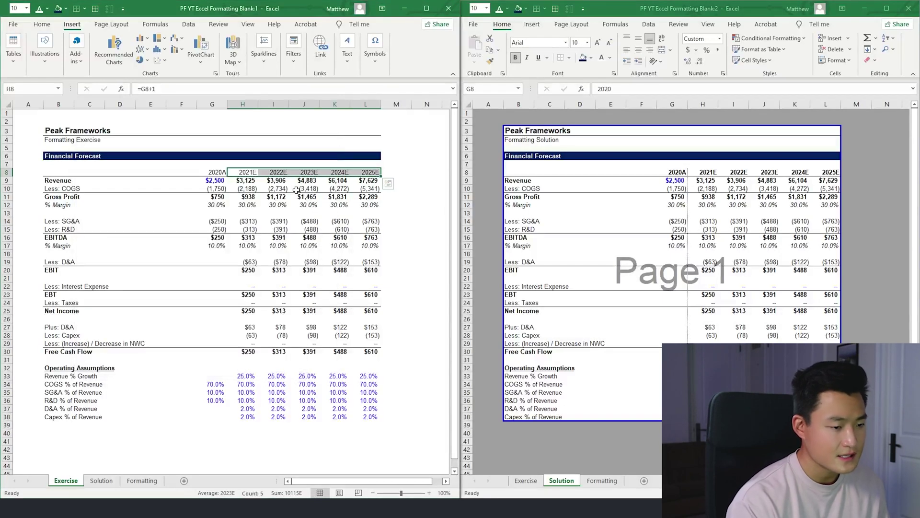
Make all the year headers in G8:L8 bold.
key(Up)
key(Down)
key(Right)
key(Right)
key(Right)
key(Right)
key(Left)
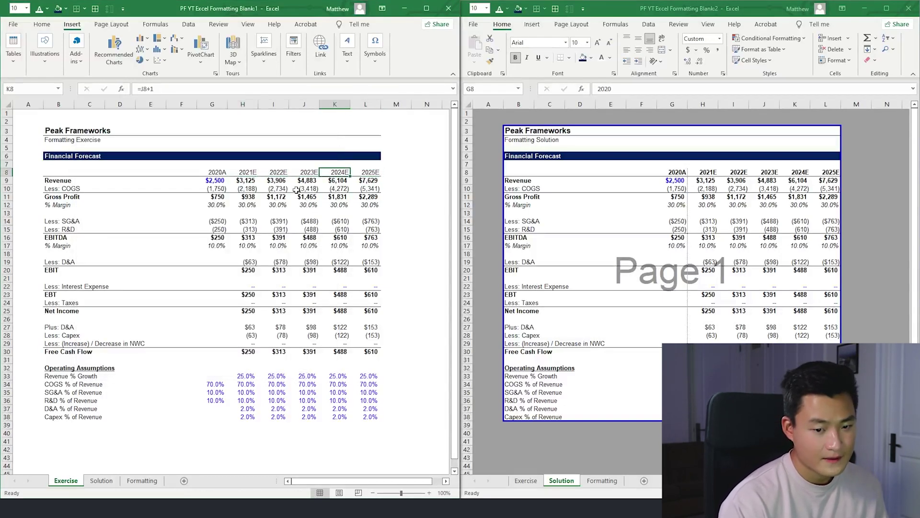
key(ctrl+Left)
key(ctrl+shift+Right)
key(ctrl+b)
key(Up)
key(Right)
key(Down)
key(Left)
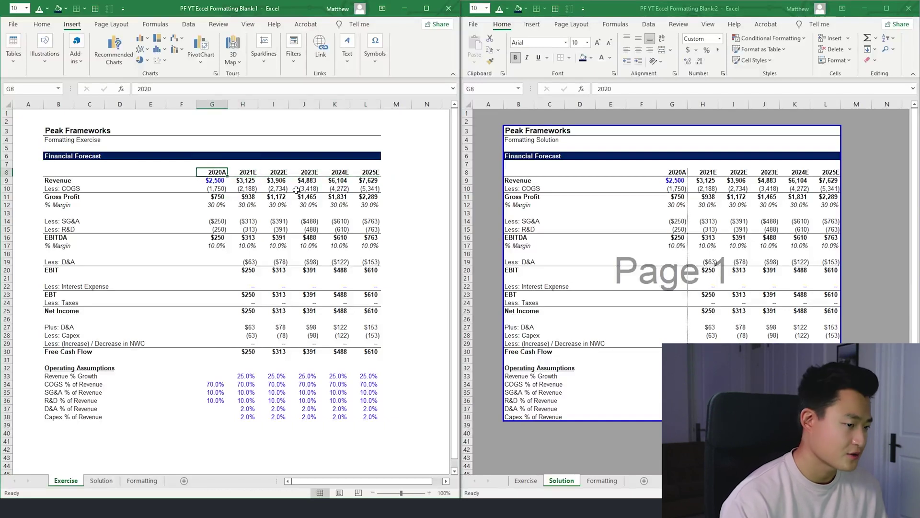
Select the 2020 column from G8 down to G38 and set the border line style to the fine dotted line.
key(ctrl+shift+Right)
key(Up)
key(Down)
key(shift+Down)
key(shift+Down)
key(shift+Down)
key(shift+Down)
key(shift+Down)
key(shift+Down)
key(shift+Down)
key(shift+Down)
key(shift+Down)
key(shift+Down)
key(shift+Down)
key(shift+Down)
key(shift+Down)
key(shift+Down)
key(shift+Down)
key(shift+Down)
key(shift+Down)
key(shift+Down)
key(shift+Down)
key(shift+Down)
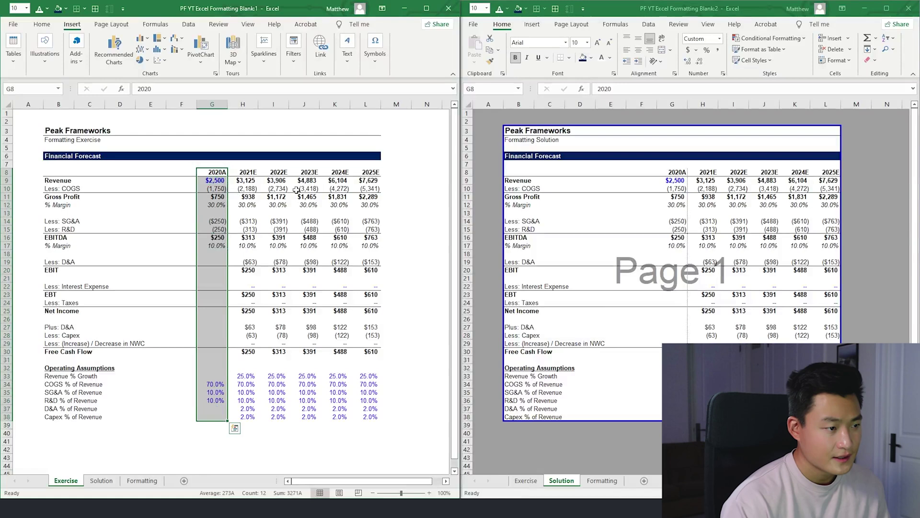
key(alt)
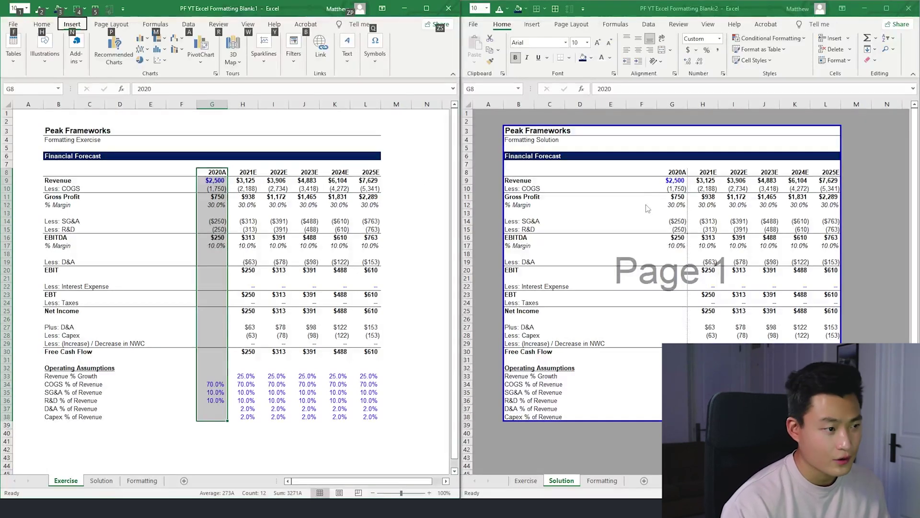
key(4)
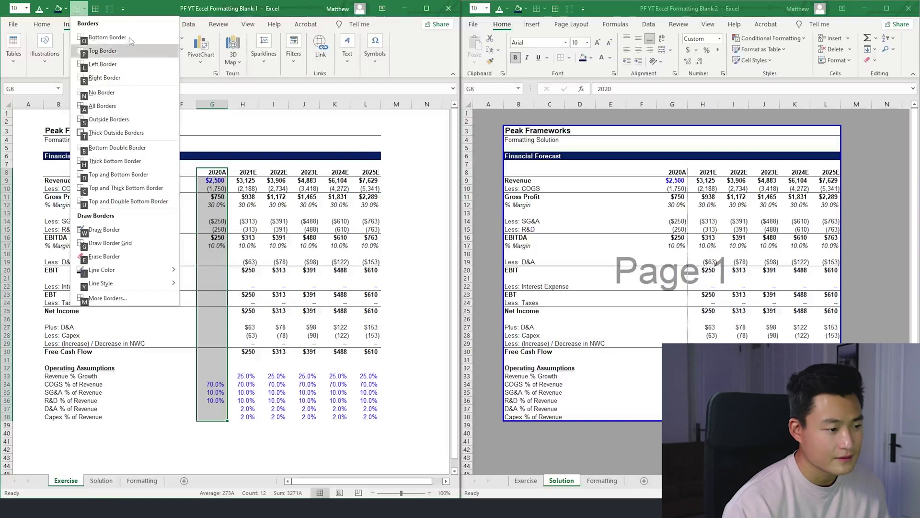
mouse_move(151, 288)
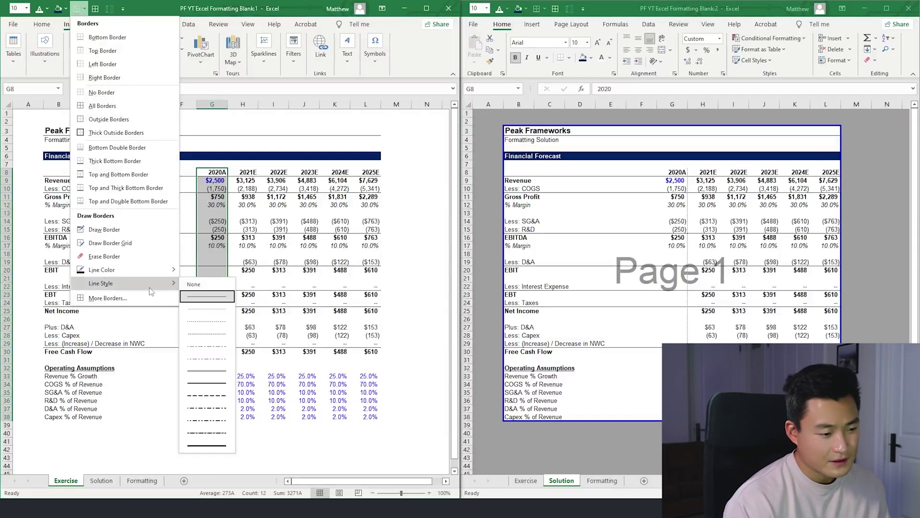
click(201, 311)
key(Escape)
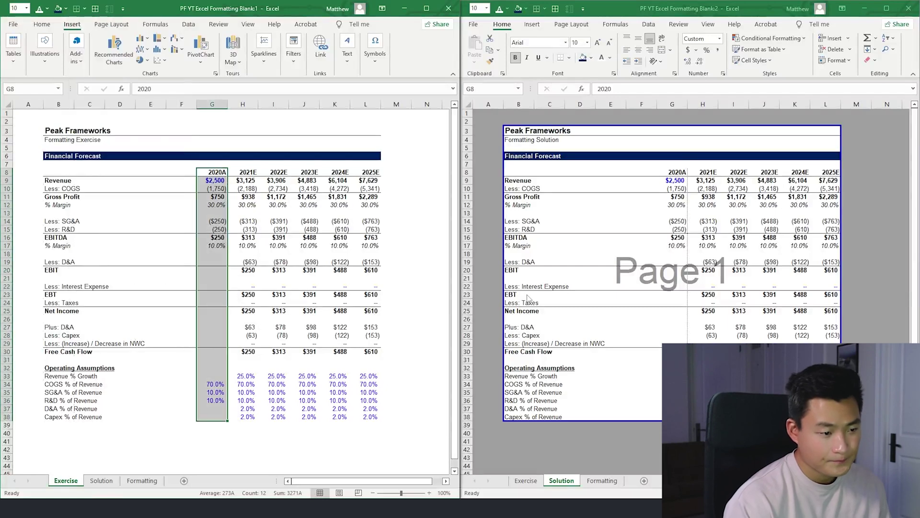
Choose the fine dotted border line style again and apply a right border to G8:G38.
key(alt)
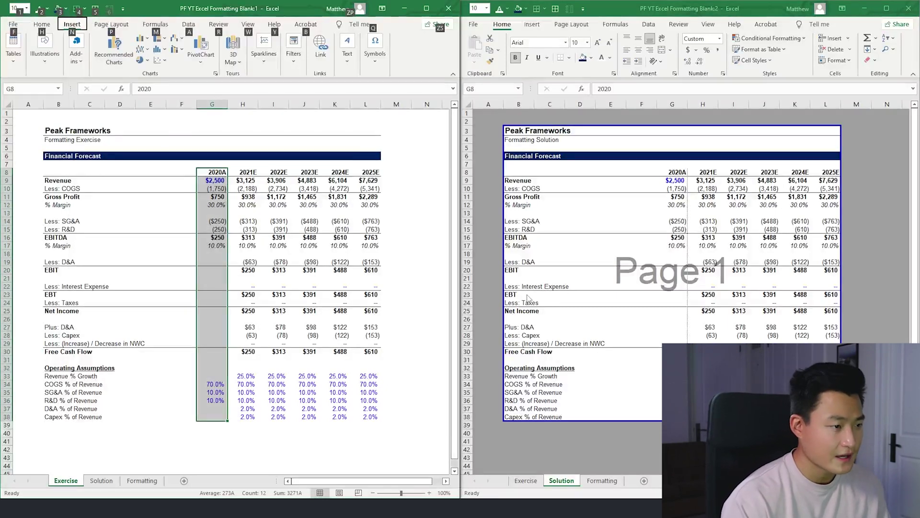
key(4)
key(y)
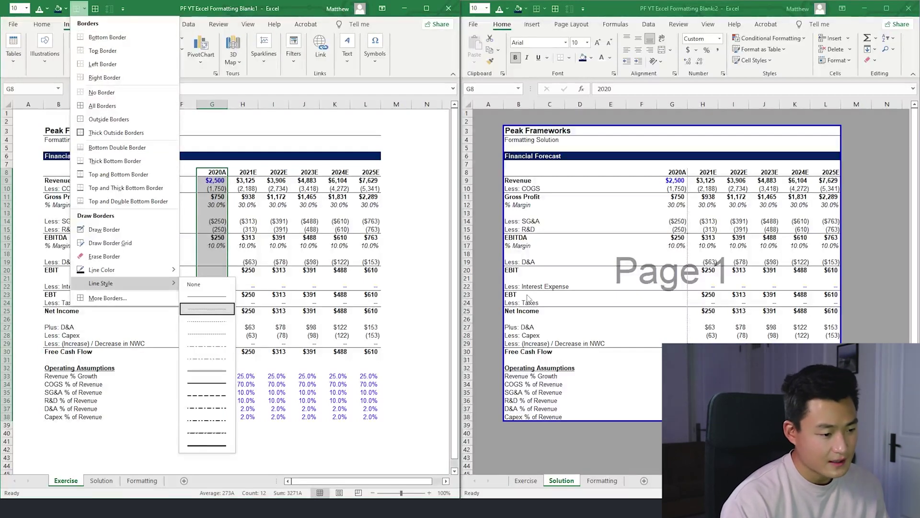
key(Down)
key(Up)
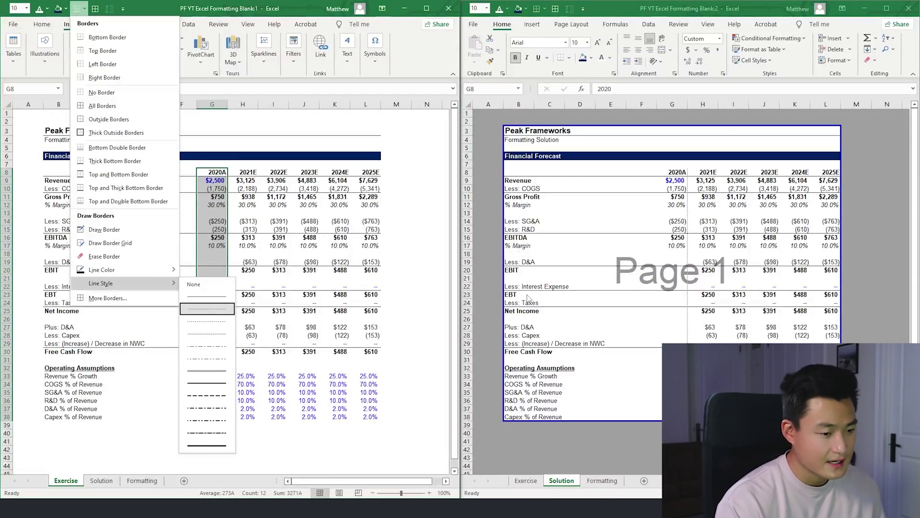
key(Return)
key(Escape)
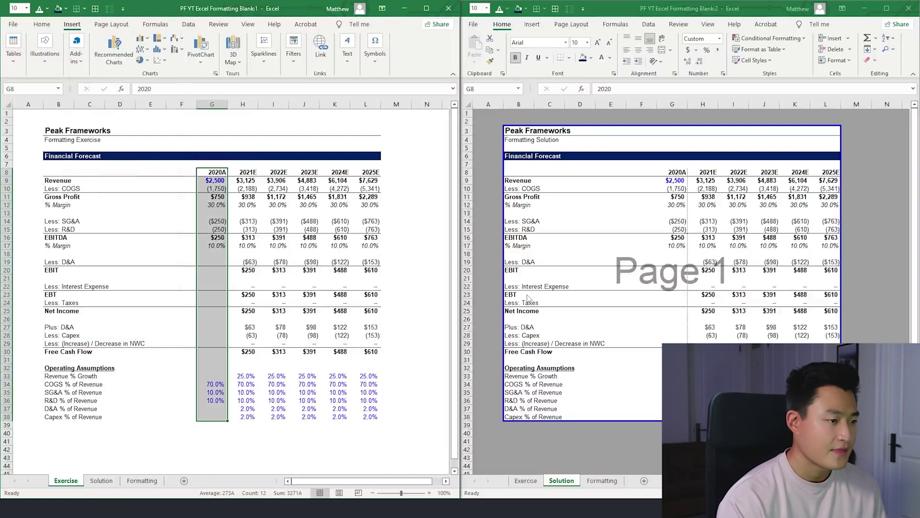
key(alt)
key(4)
key(r)
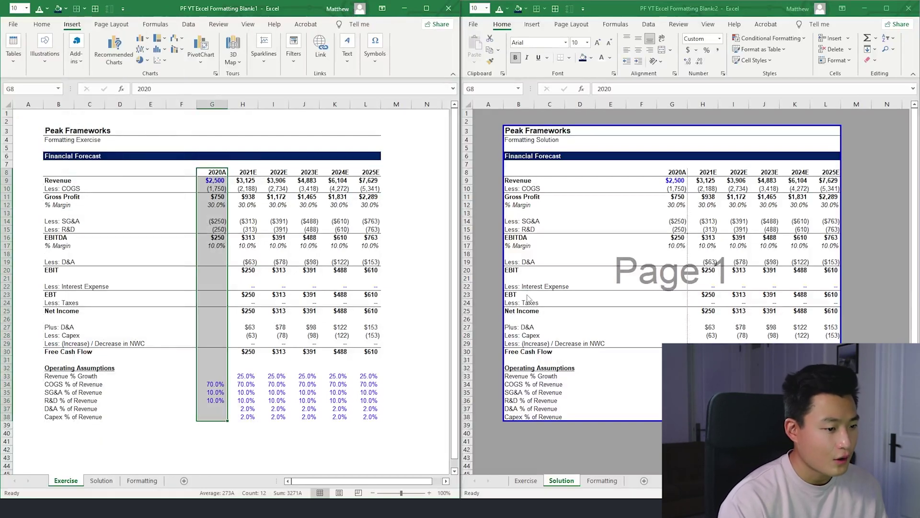
Reselect G8:G38 and reapply the dotted right border that separates 2020 from the projected years.
key(shift+BackSpace)
key(ctrl+shift+Down)
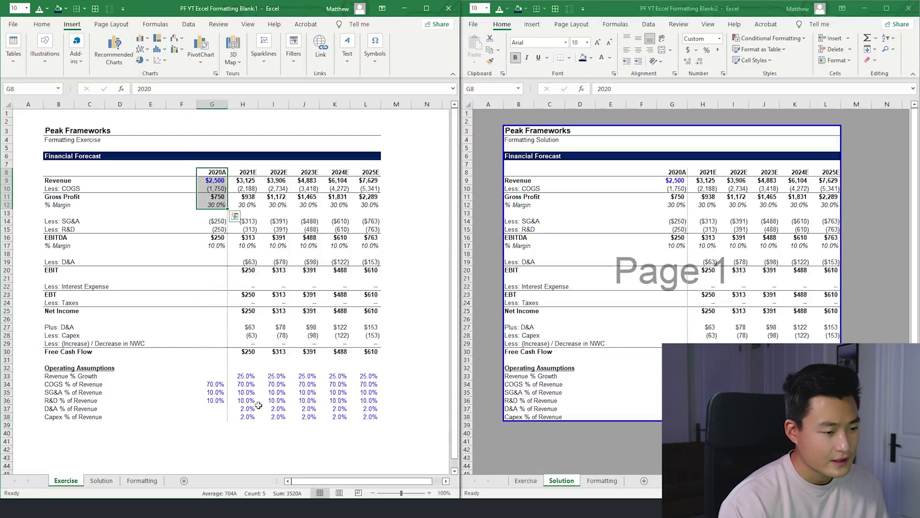
shift+click(222, 418)
key(alt)
key(4)
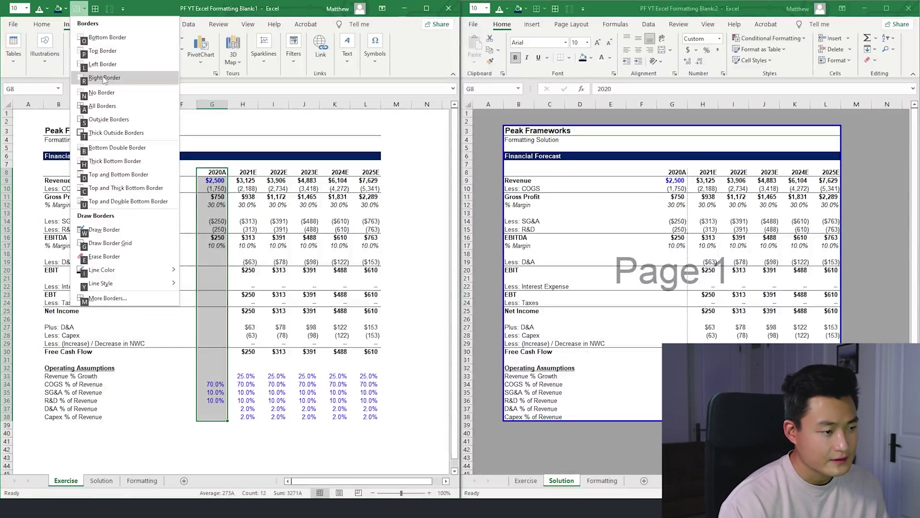
click(128, 77)
click(334, 245)
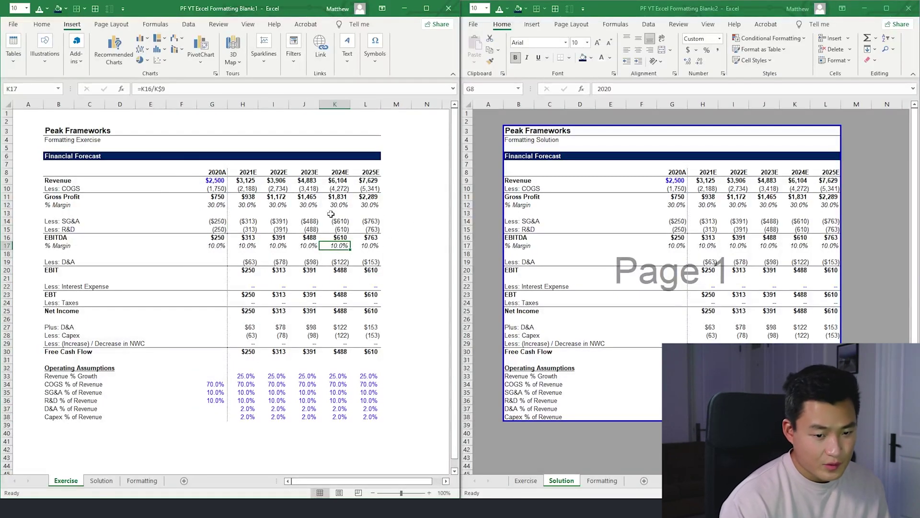
click(114, 197)
drag(47, 310, 279, 352)
click(235, 407)
click(384, 375)
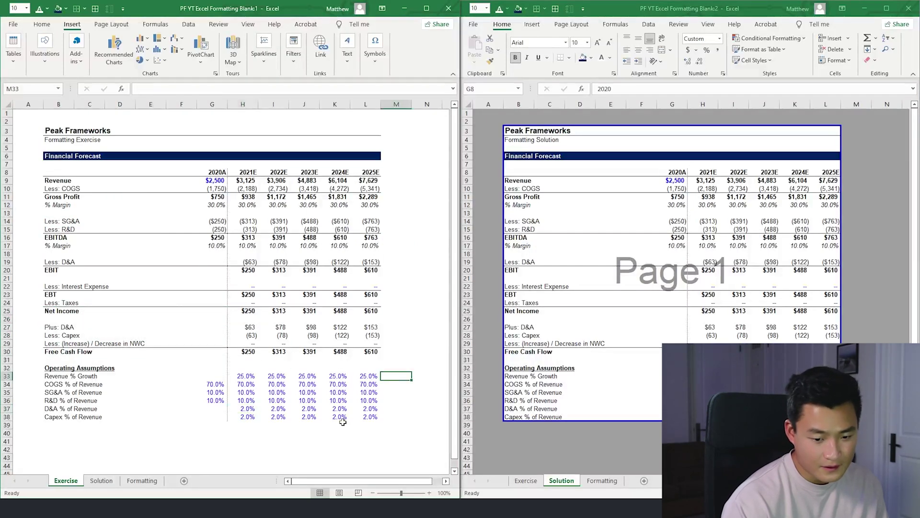
Set the print area of the Exercise sheet to the whole forecast, B3:L38.
mouse_move(61, 128)
mouse_down()
mouse_move(354, 429)
mouse_move(360, 416)
mouse_up()
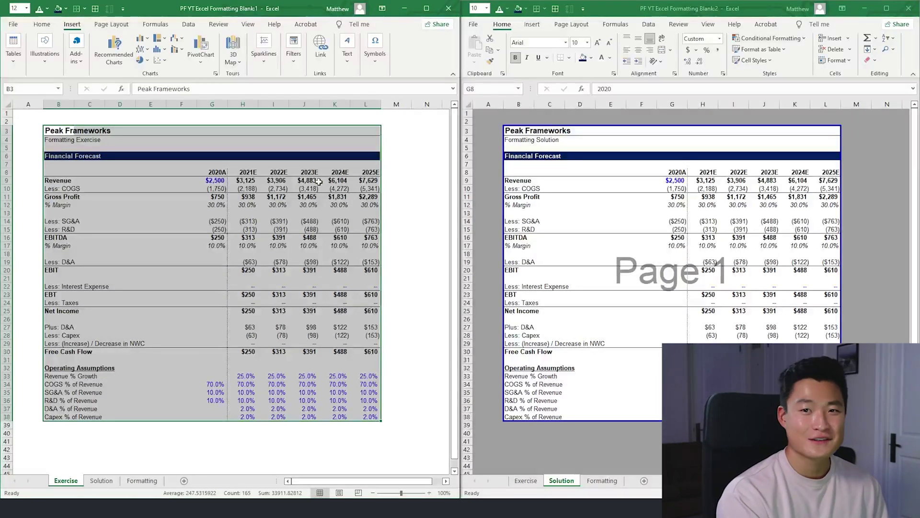
key(alt+p)
key(r)
key(a)
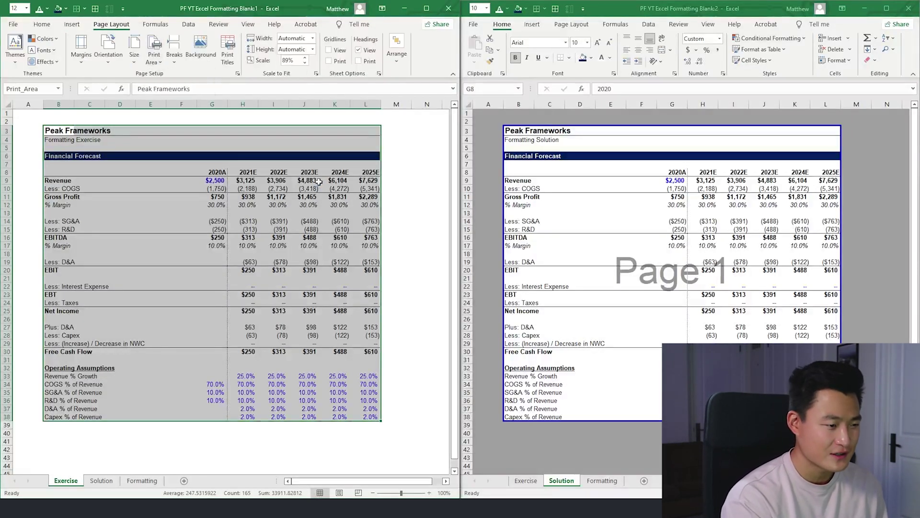
key(Up)
key(Left)
click(212, 154)
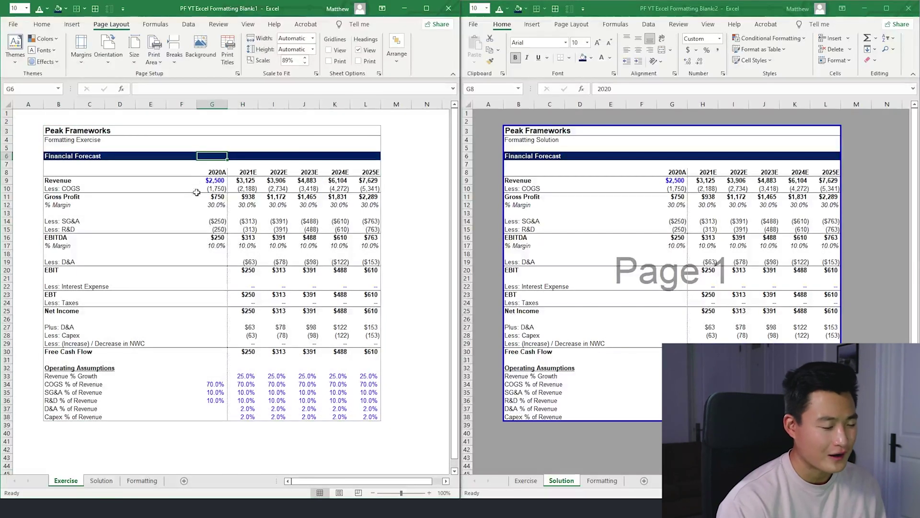
Define the print area again from the Peak Frameworks title in B3 through L38.
scroll(166, 234, up, 1)
scroll(164, 240, down, 1)
scroll(163, 239, up, 1)
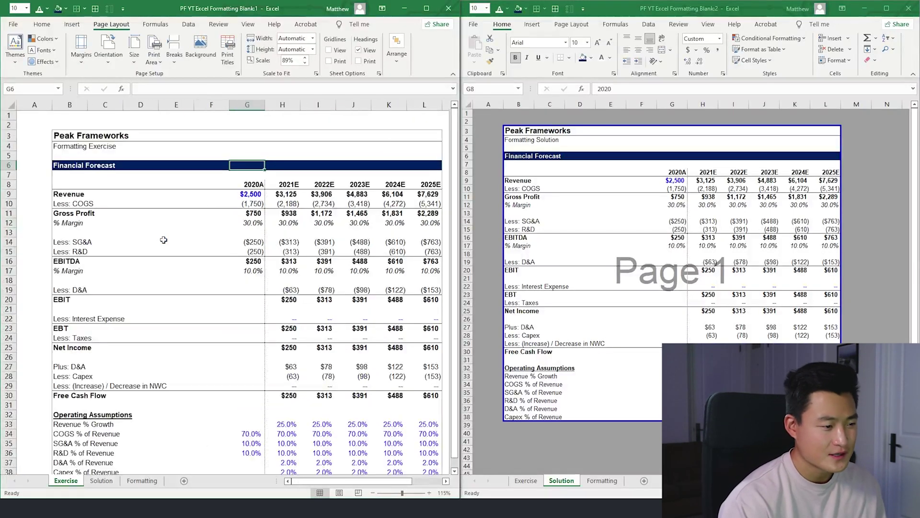
scroll(163, 240, down, 1)
drag(68, 131, 365, 418)
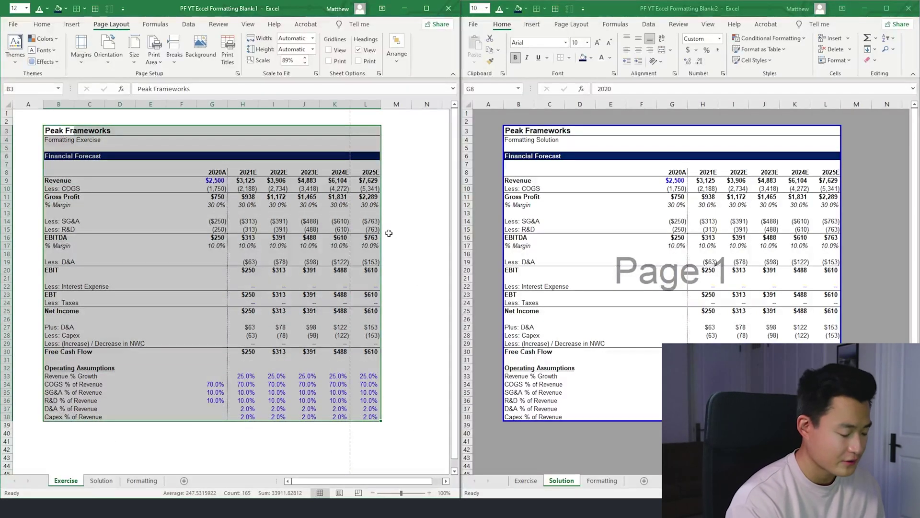
key(alt)
key(p)
key(r)
key(s)
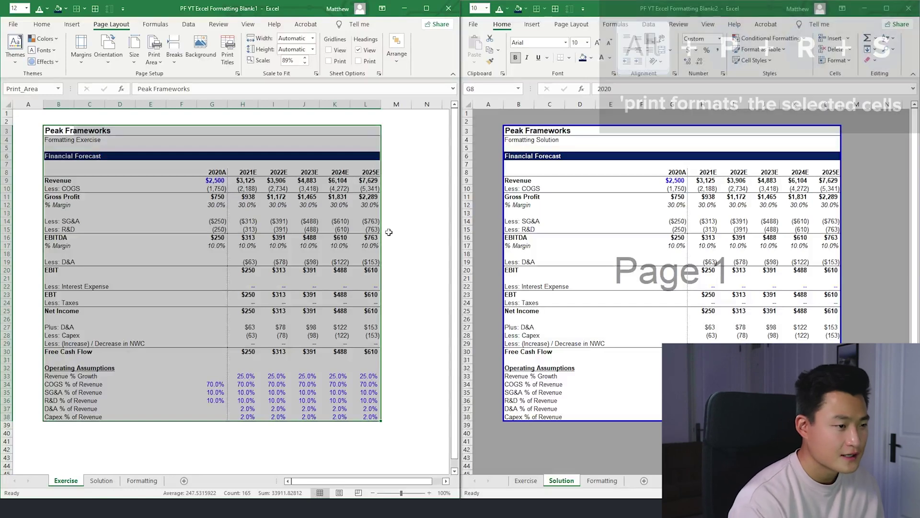
Switch the Exercise sheet to Page Break Preview and return to cell A1.
key(alt)
key(w)
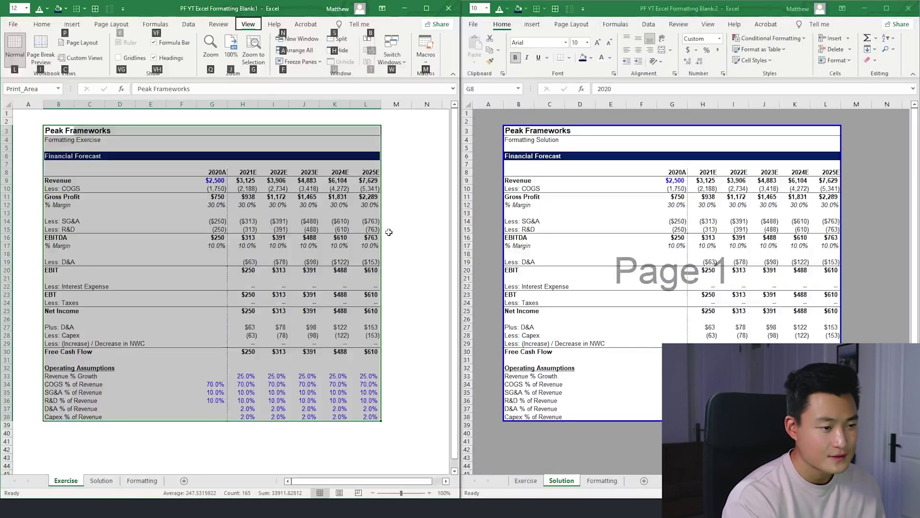
key(i)
click(411, 280)
scroll(255, 249, up, 2)
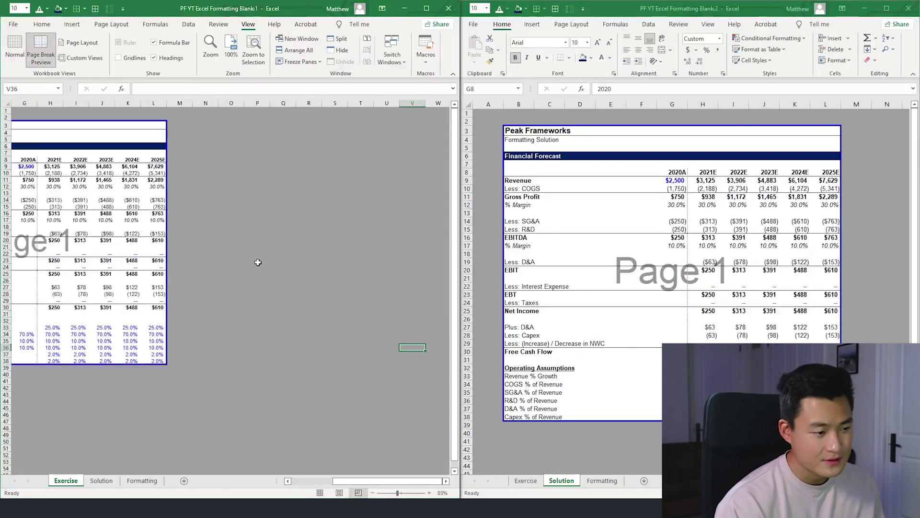
key(ctrl+Home)
scroll(259, 264, up, 2)
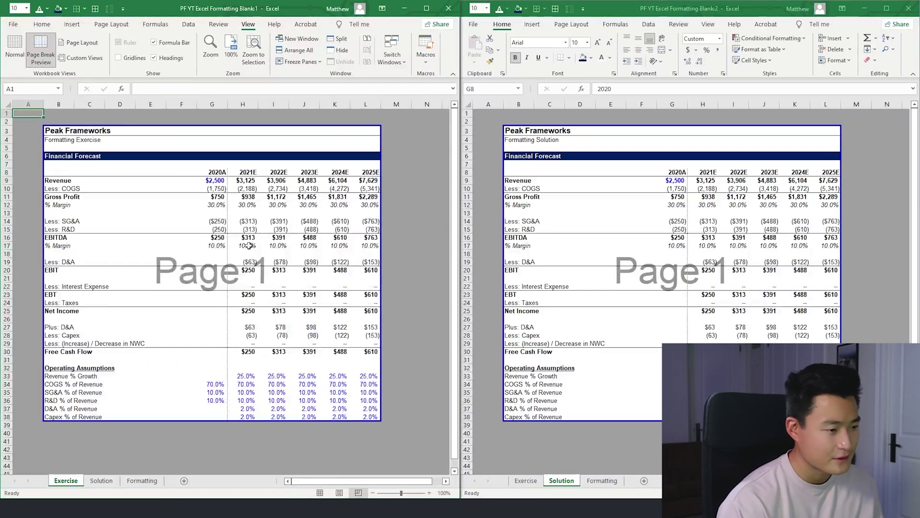
scroll(260, 267, down, 1)
Check the print preview of the formatted Exercise sheet and return to the worksheet.
click(202, 182)
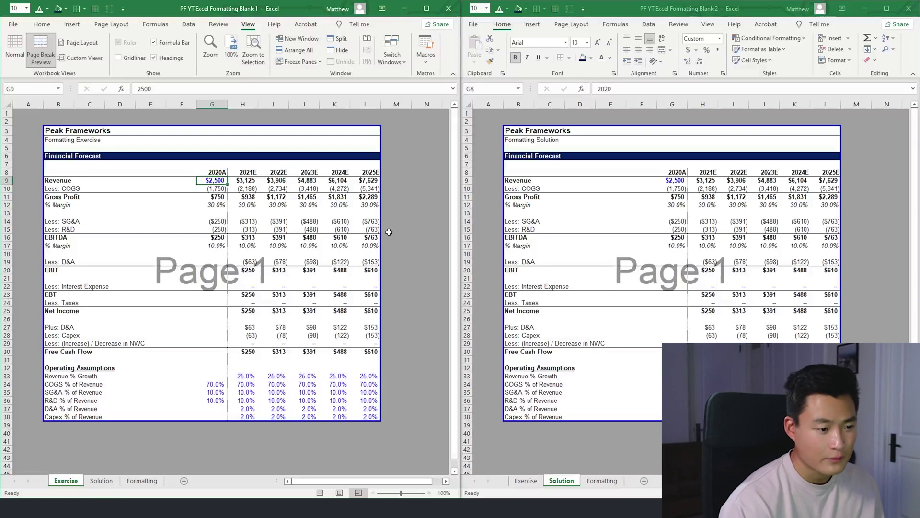
click(250, 183)
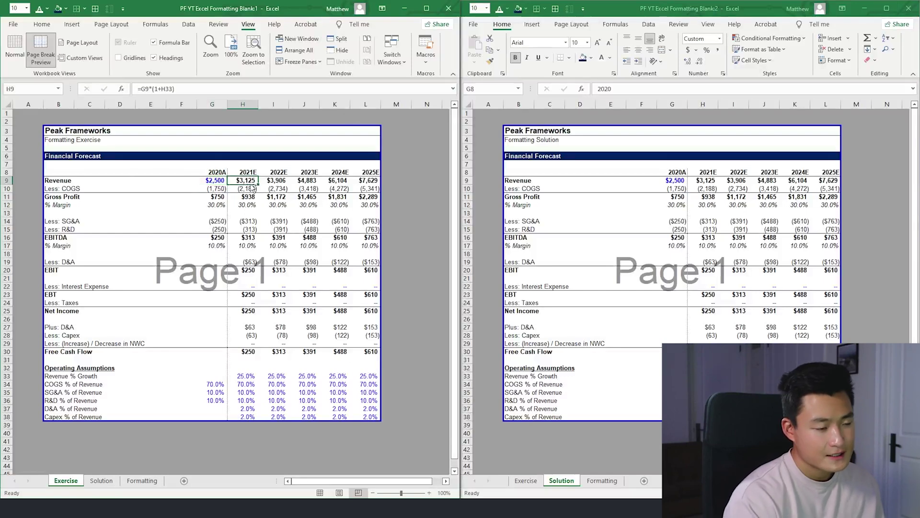
key(ctrl+p)
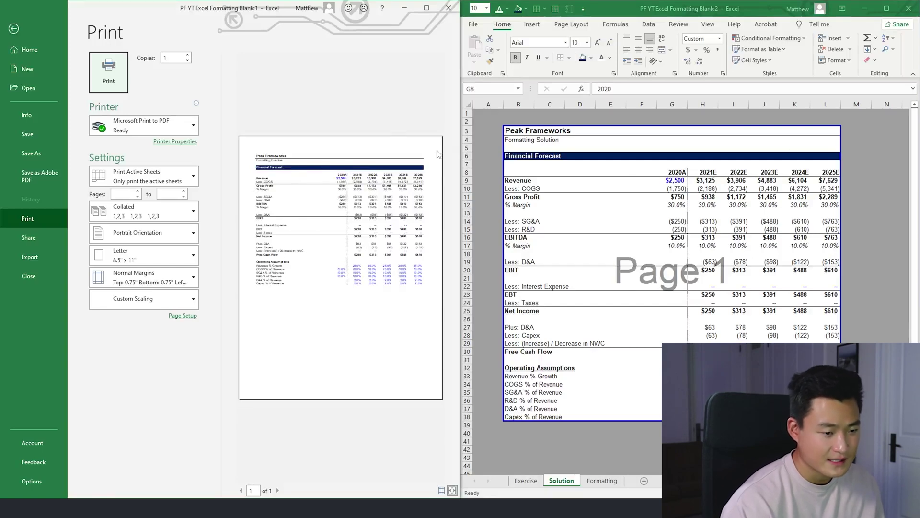
key(Escape)
click(201, 198)
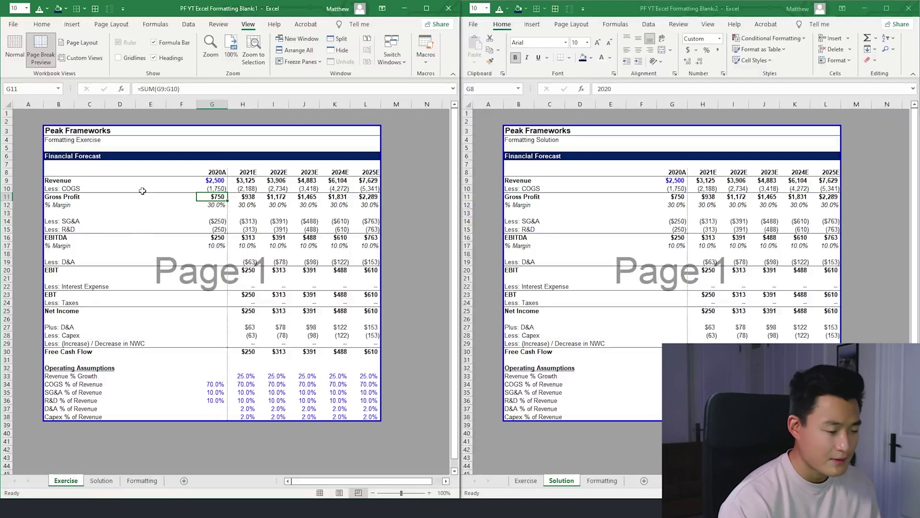
drag(385, 169, 385, 167)
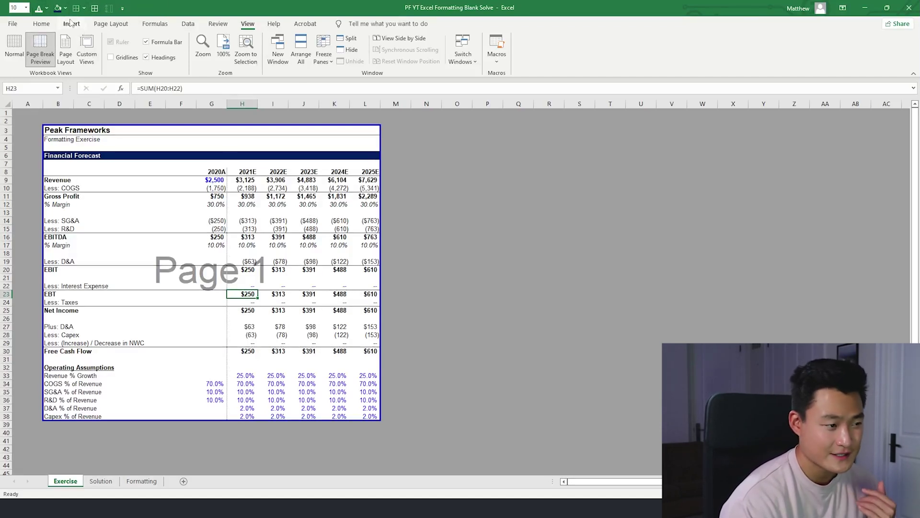
Review the Formatting sheet's header and title styles, number format samples with their codes, and font and fill colours.
click(141, 481)
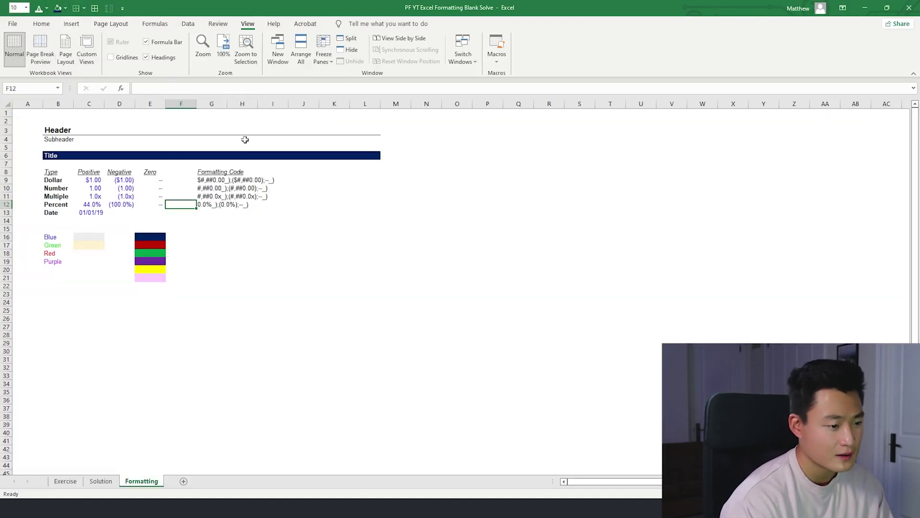
drag(29, 132, 376, 296)
click(486, 326)
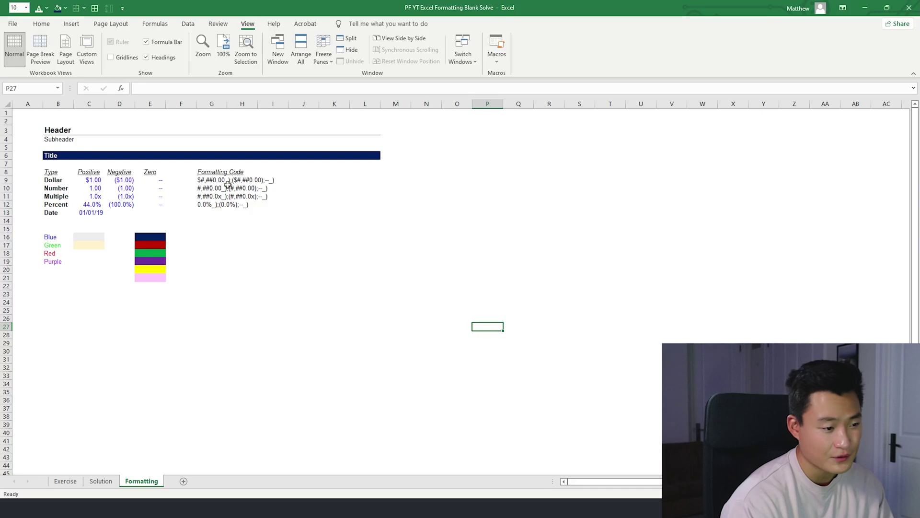
drag(150, 239, 157, 284)
click(205, 275)
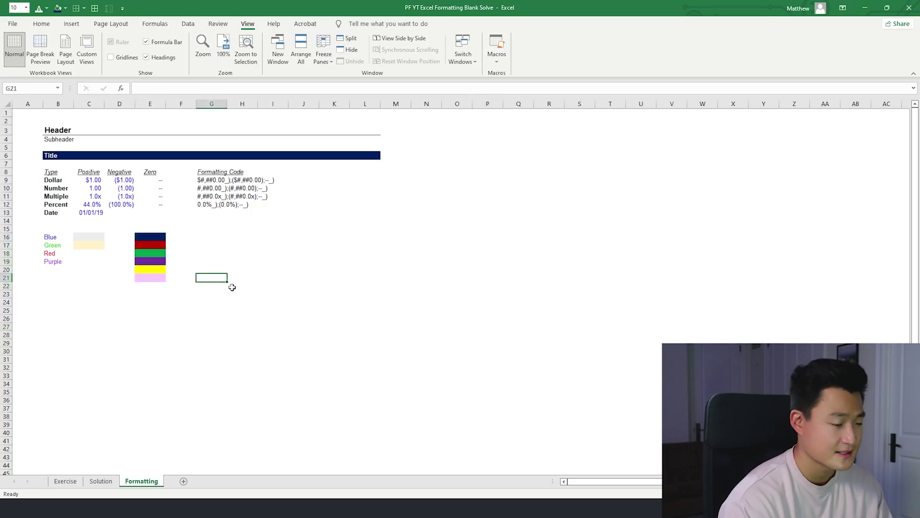
drag(148, 236, 154, 278)
click(211, 262)
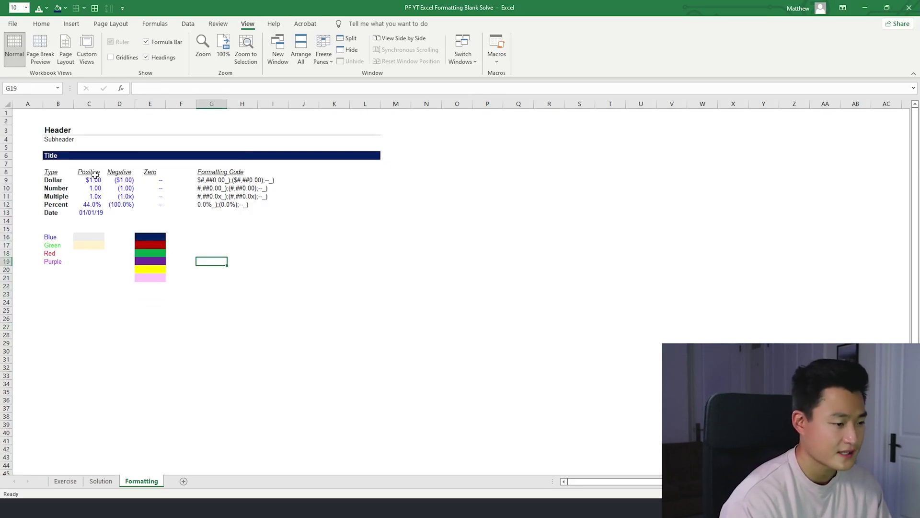
drag(94, 174, 216, 222)
click(303, 245)
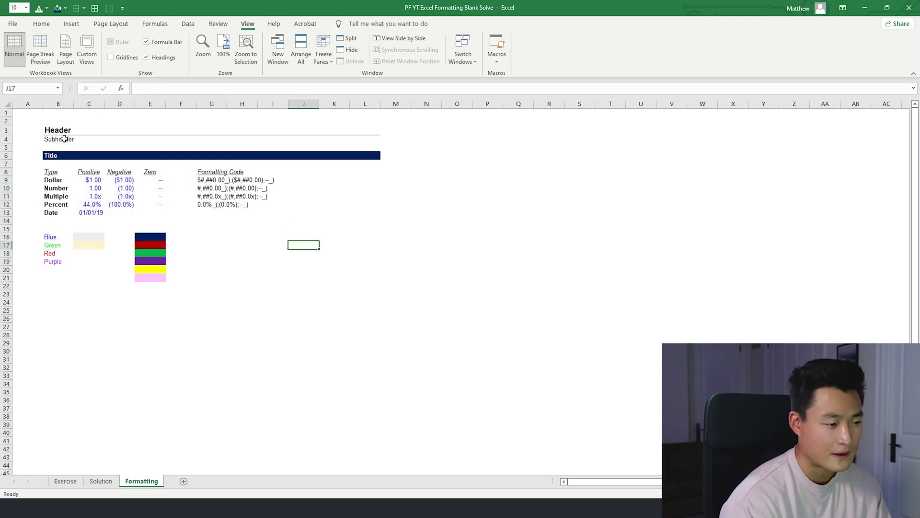
drag(62, 132, 398, 182)
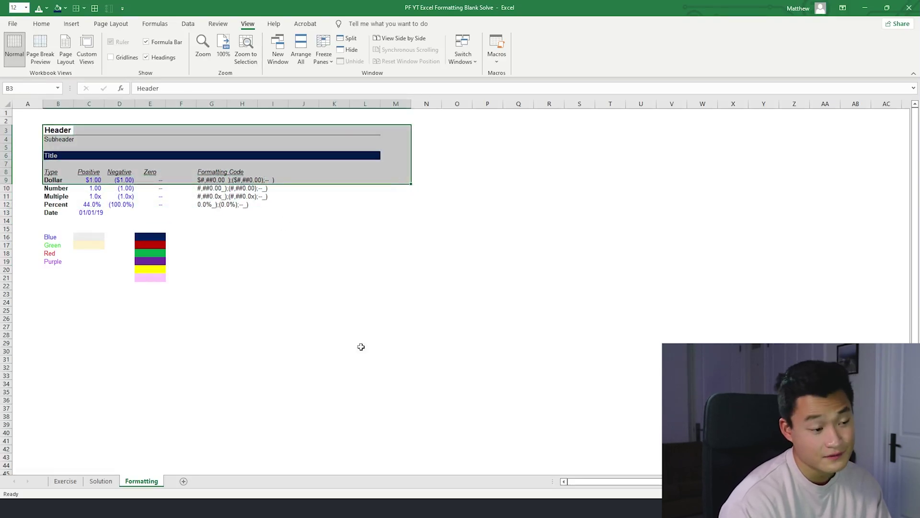